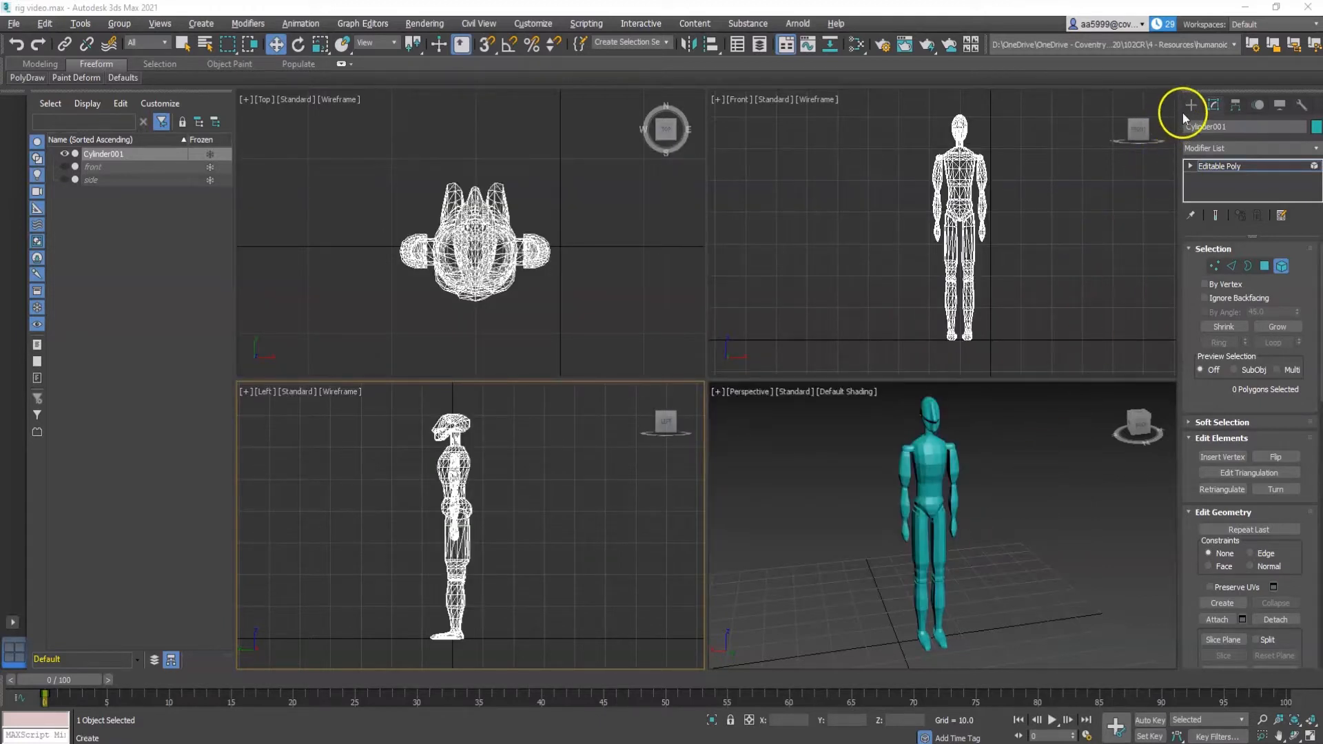
# Switch object creation to the CAT Objects helpers and start creating a CATParent.
pyautogui.click(1192, 107)
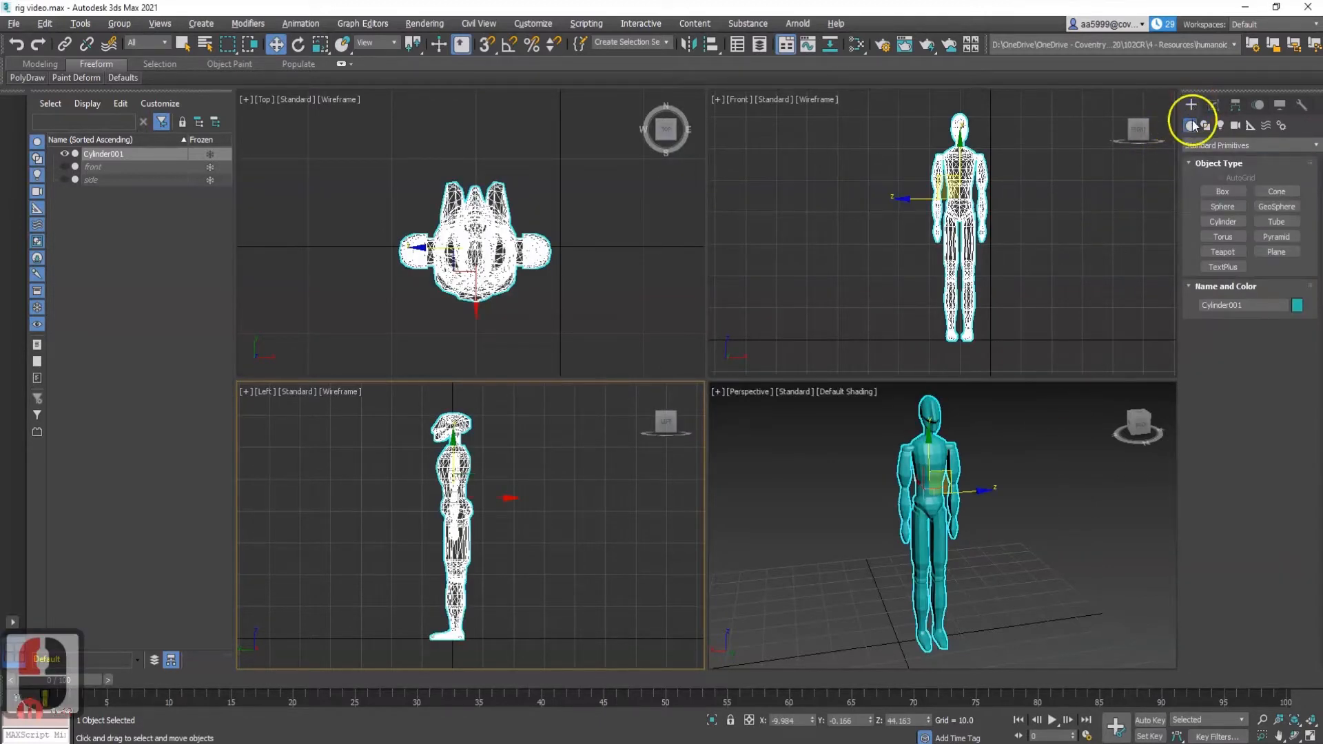
pyautogui.click(1248, 128)
pyautogui.click(1259, 144)
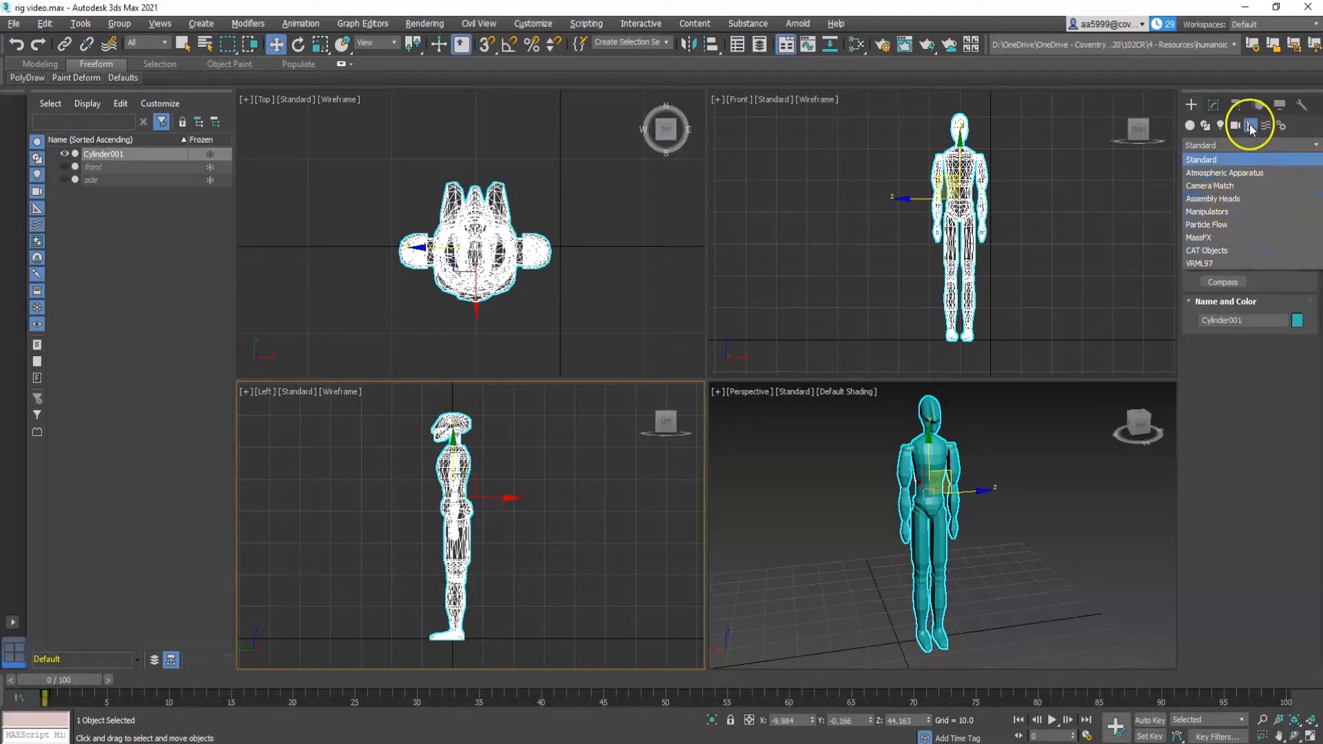
pyautogui.click(1240, 159)
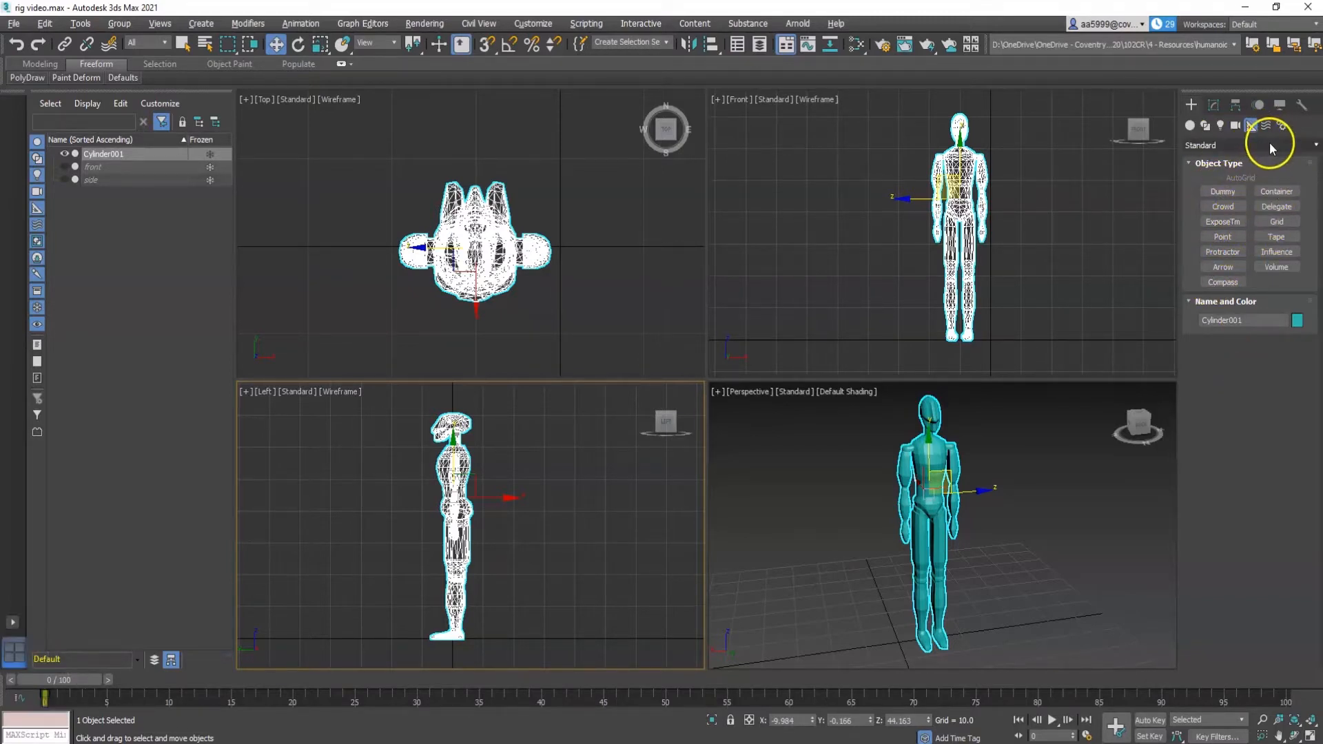
pyautogui.click(1208, 146)
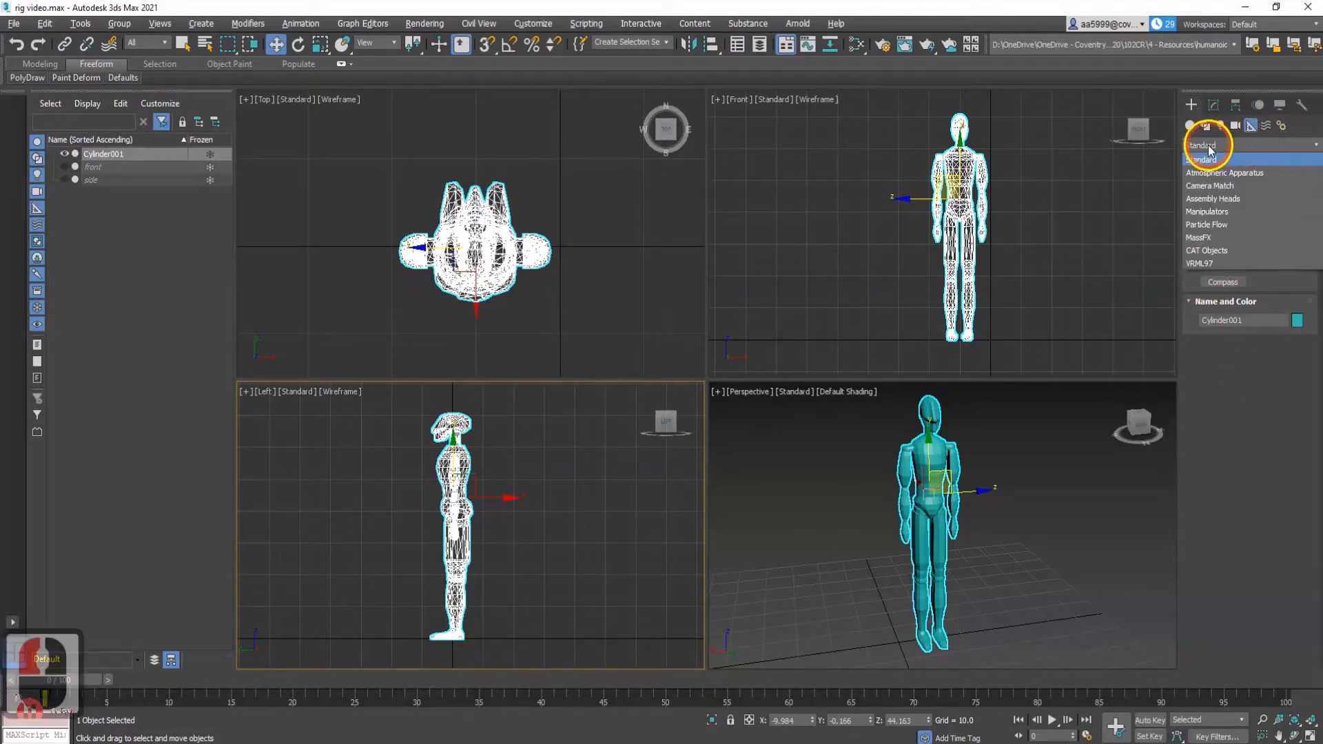
pyautogui.click(1234, 250)
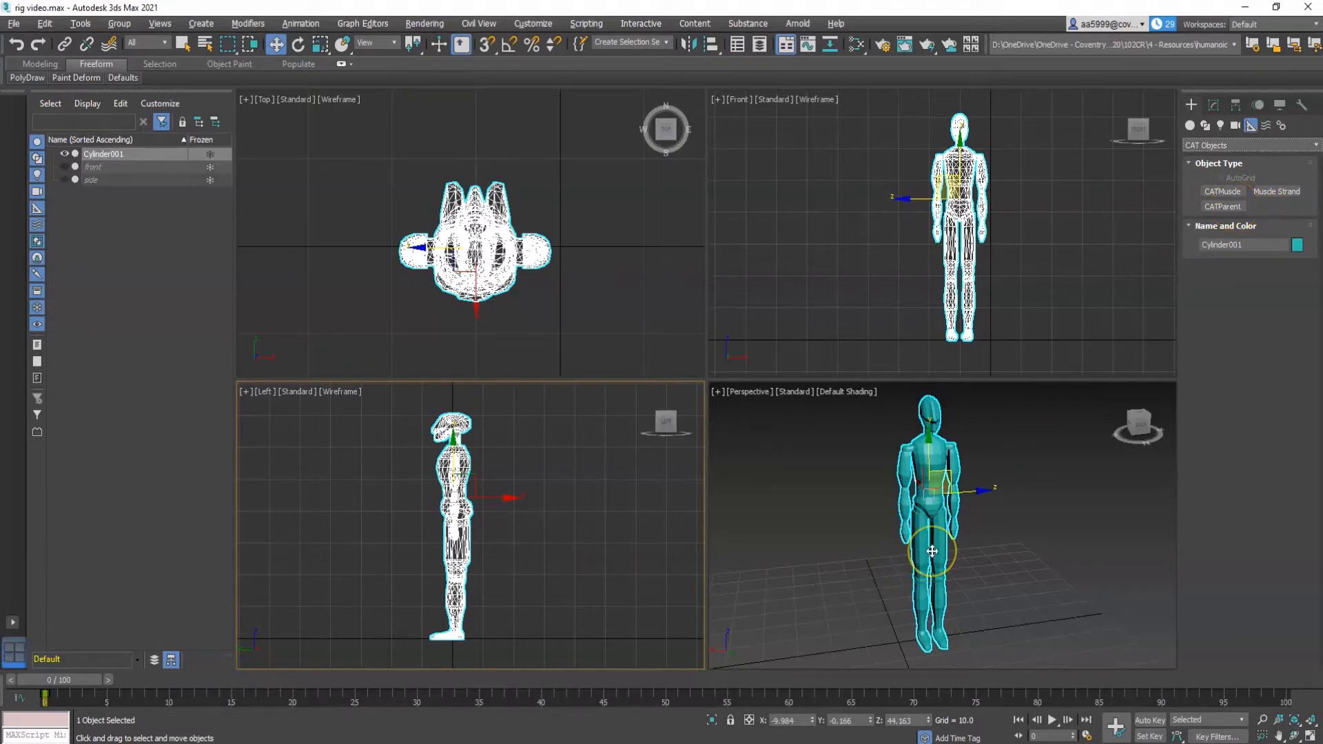
pyautogui.moveTo(941, 534); pyautogui.dragTo(901, 549, button='middle')
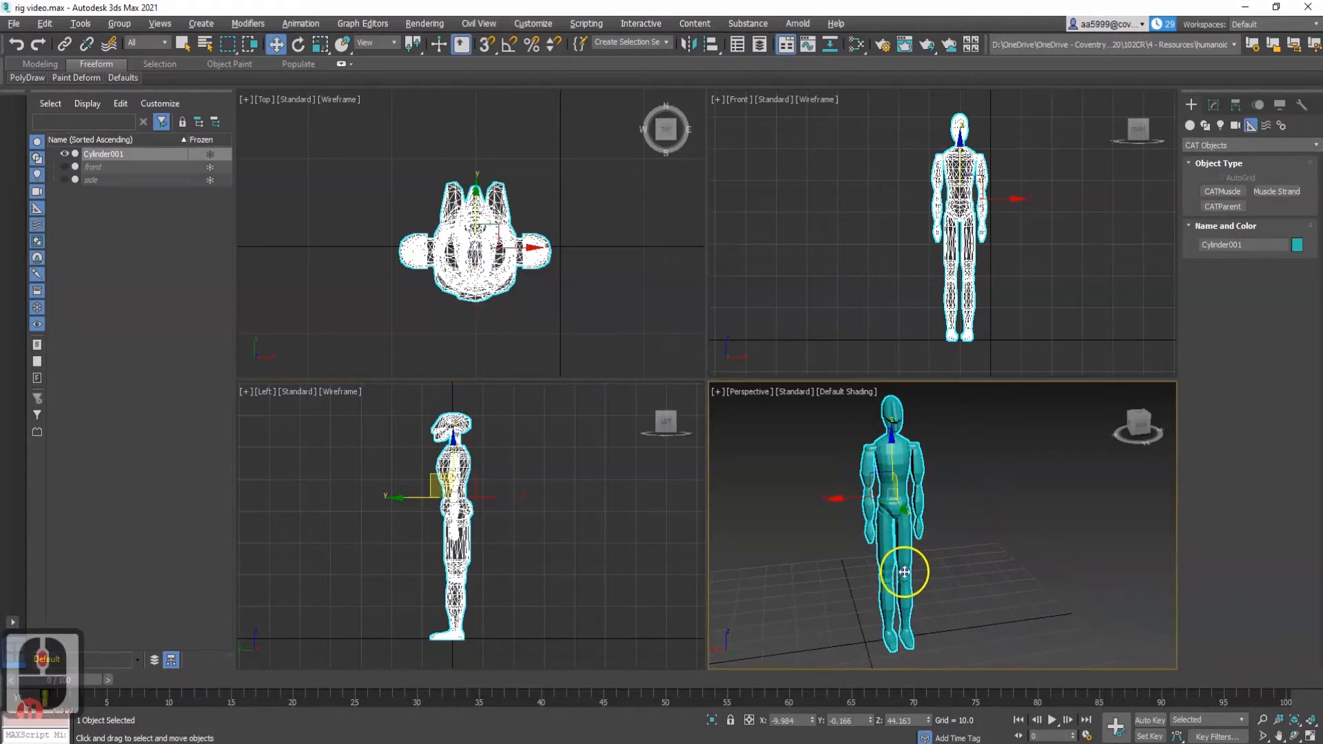
pyautogui.keyDown('alt'); pyautogui.moveTo(909, 576); pyautogui.dragTo(939, 571, button='middle'); pyautogui.keyUp('alt')
pyautogui.middleClick(969, 590)
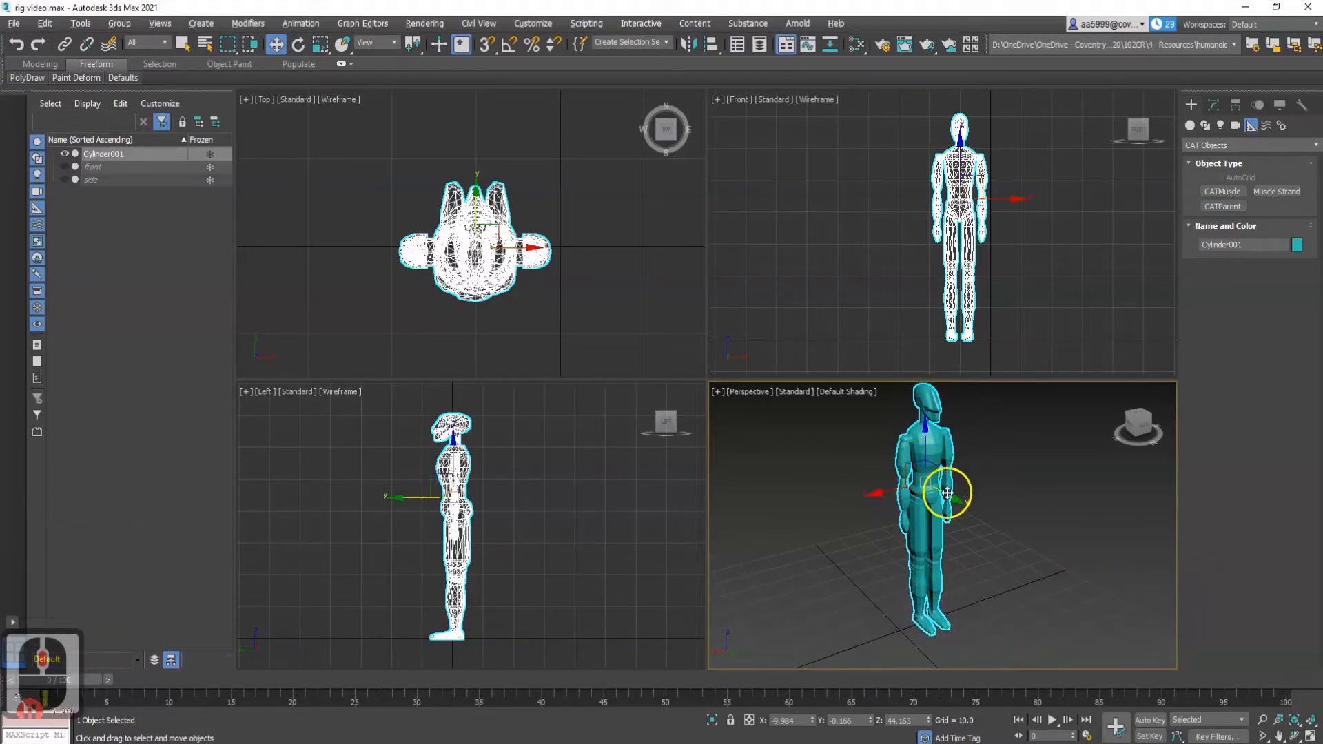
pyautogui.click(1220, 206)
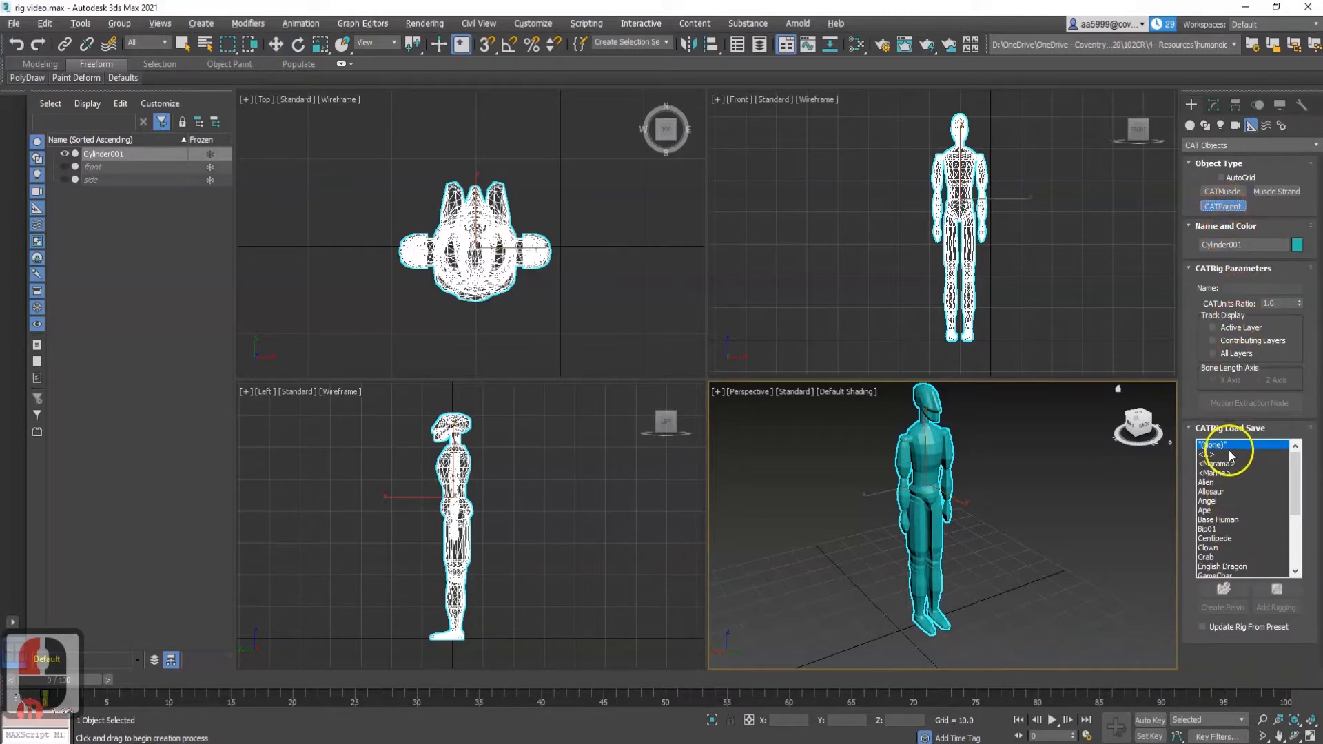
# Place a trial English Dragon preset rig on the ground by the humanoid model, and delete it.
pyautogui.moveTo(1292, 488); pyautogui.dragTo(1295, 498)
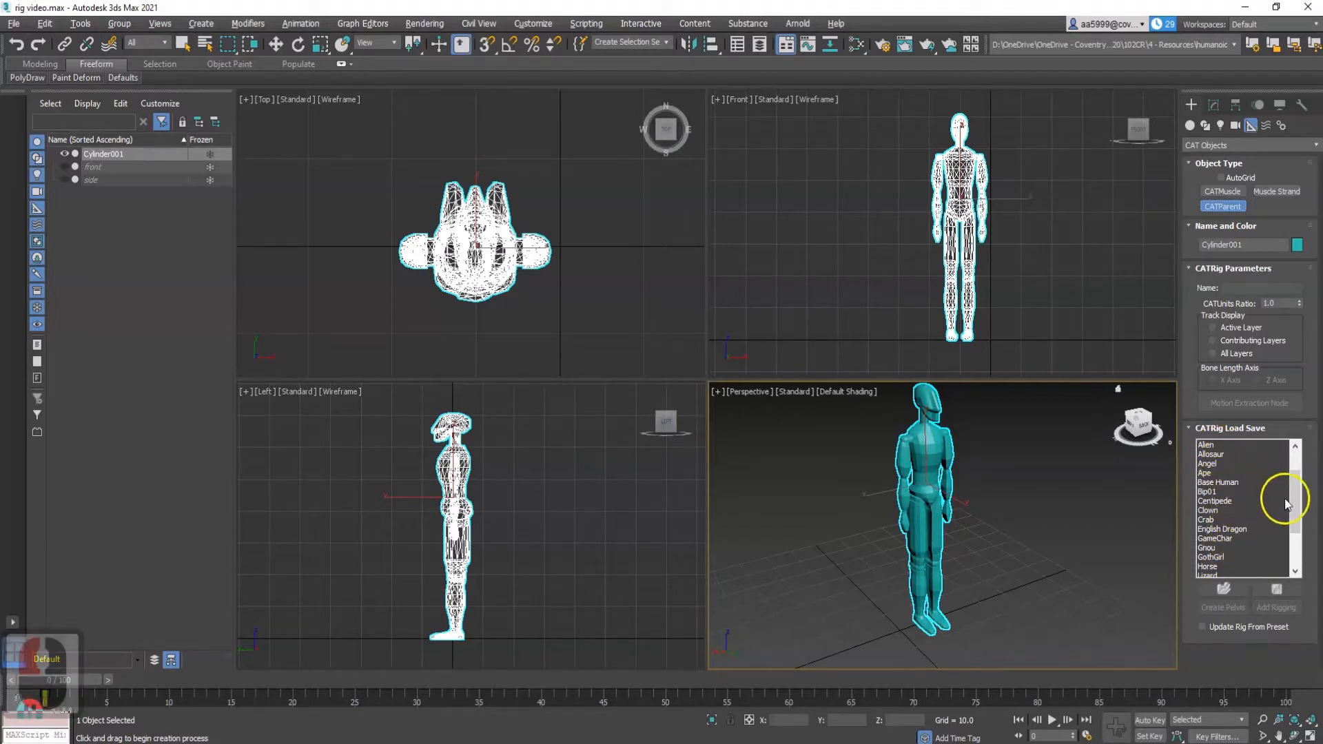
pyautogui.moveTo(1293, 502); pyautogui.dragTo(1296, 528)
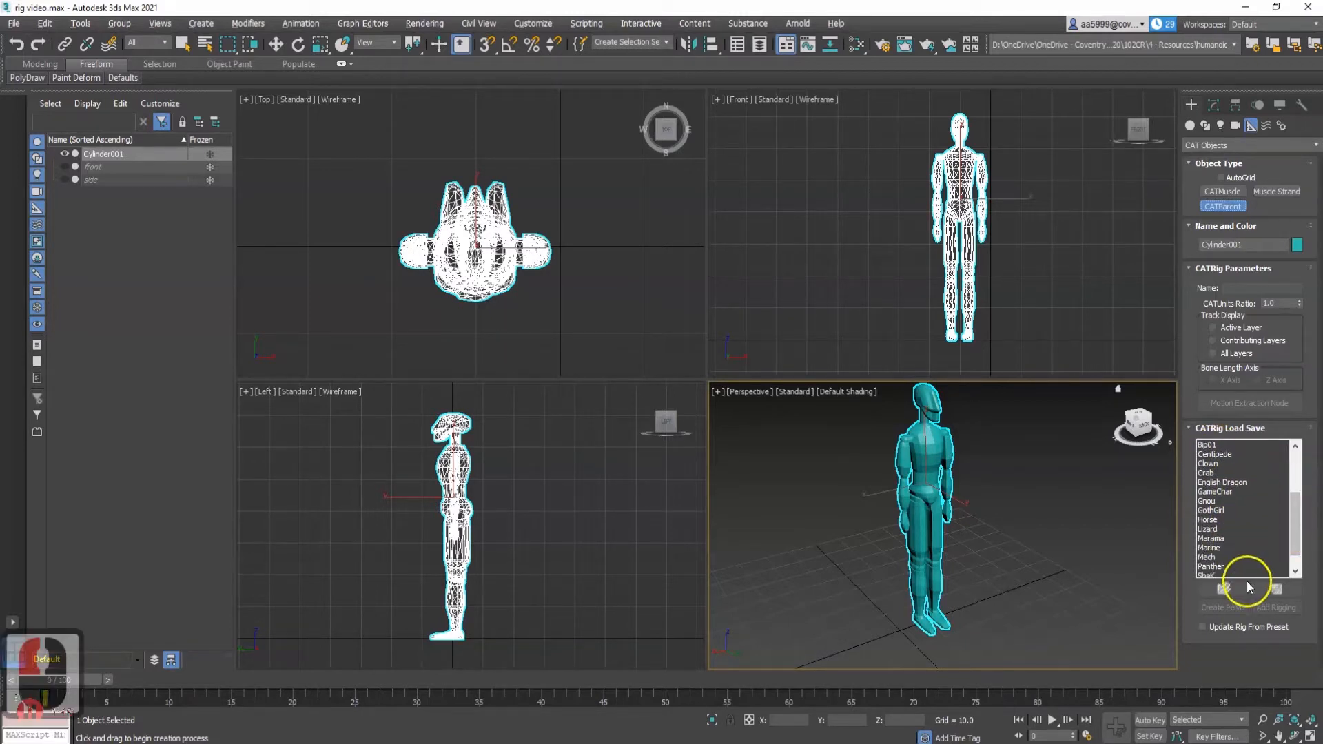
pyautogui.click(1220, 482)
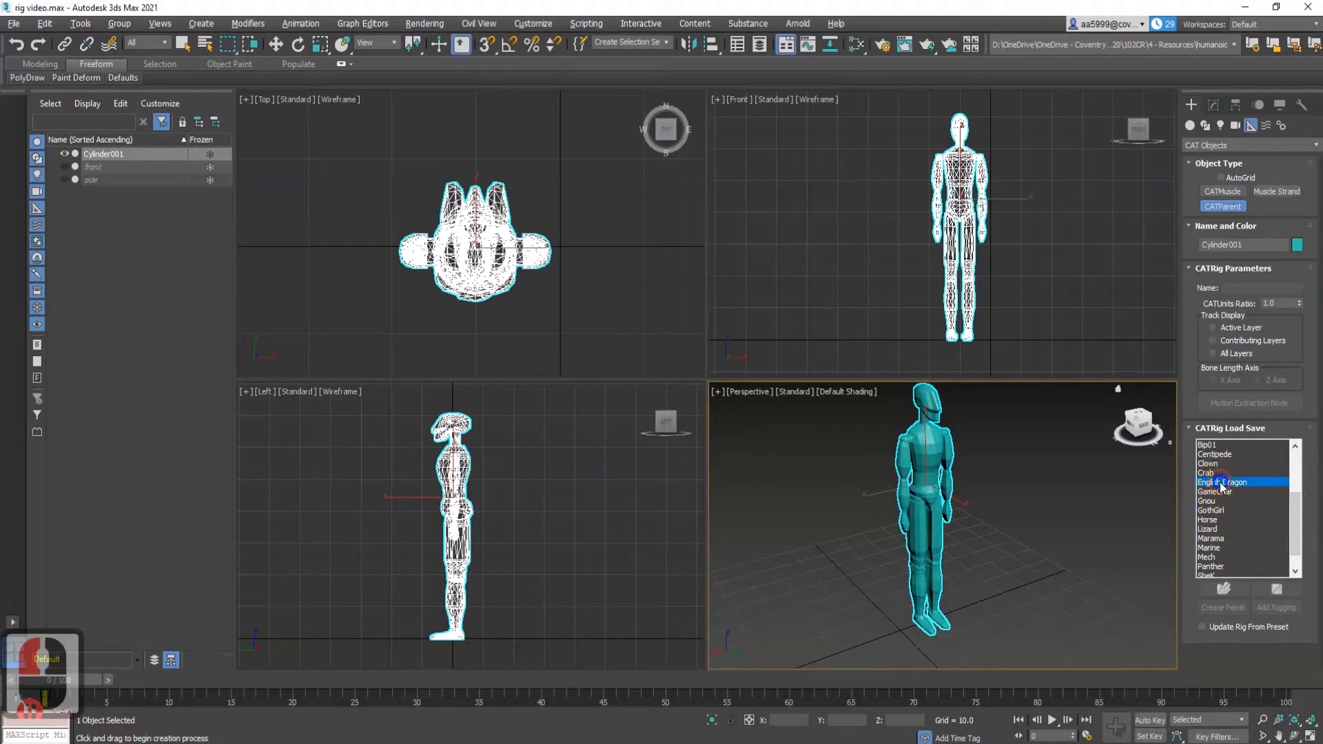
pyautogui.scroll(-2, 967, 608)
pyautogui.moveTo(923, 525); pyautogui.dragTo(1111, 576)
pyautogui.keyDown('alt'); pyautogui.moveTo(874, 515); pyautogui.dragTo(825, 543, button='middle'); pyautogui.keyUp('alt')
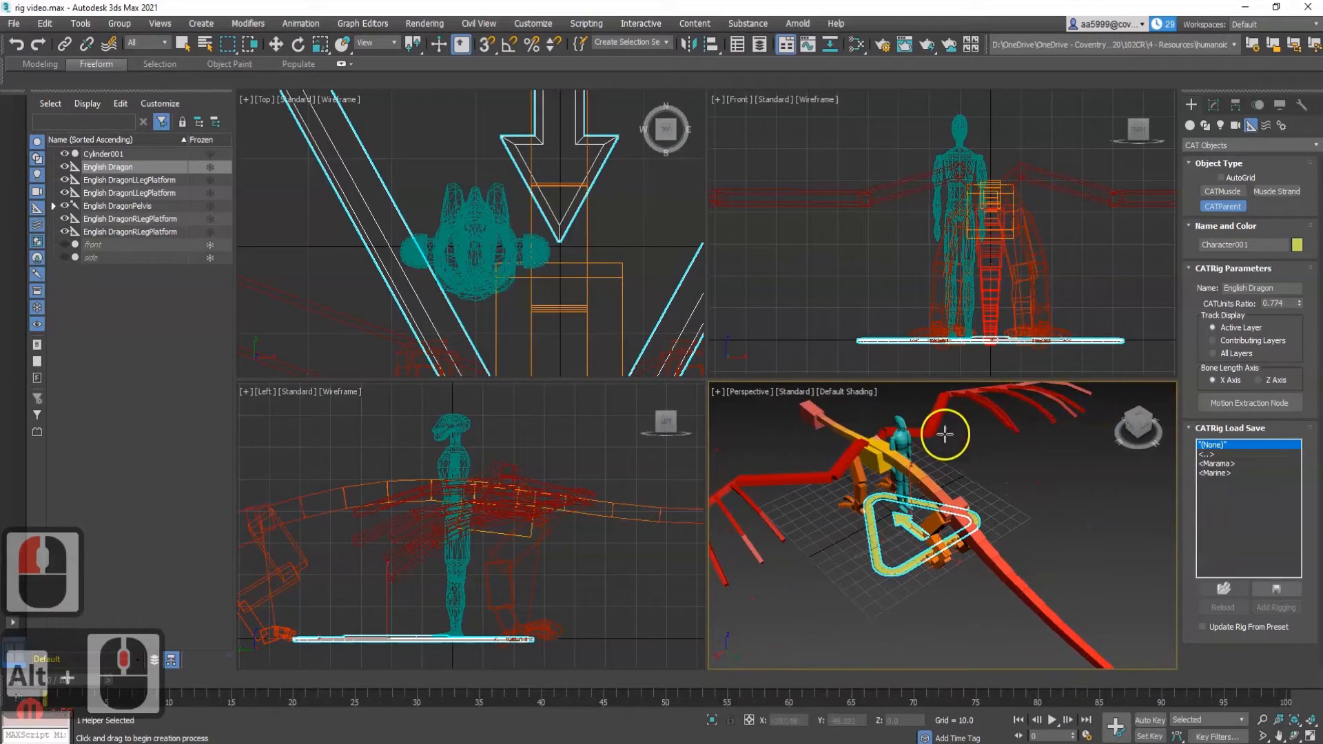
pyautogui.press('Delete')
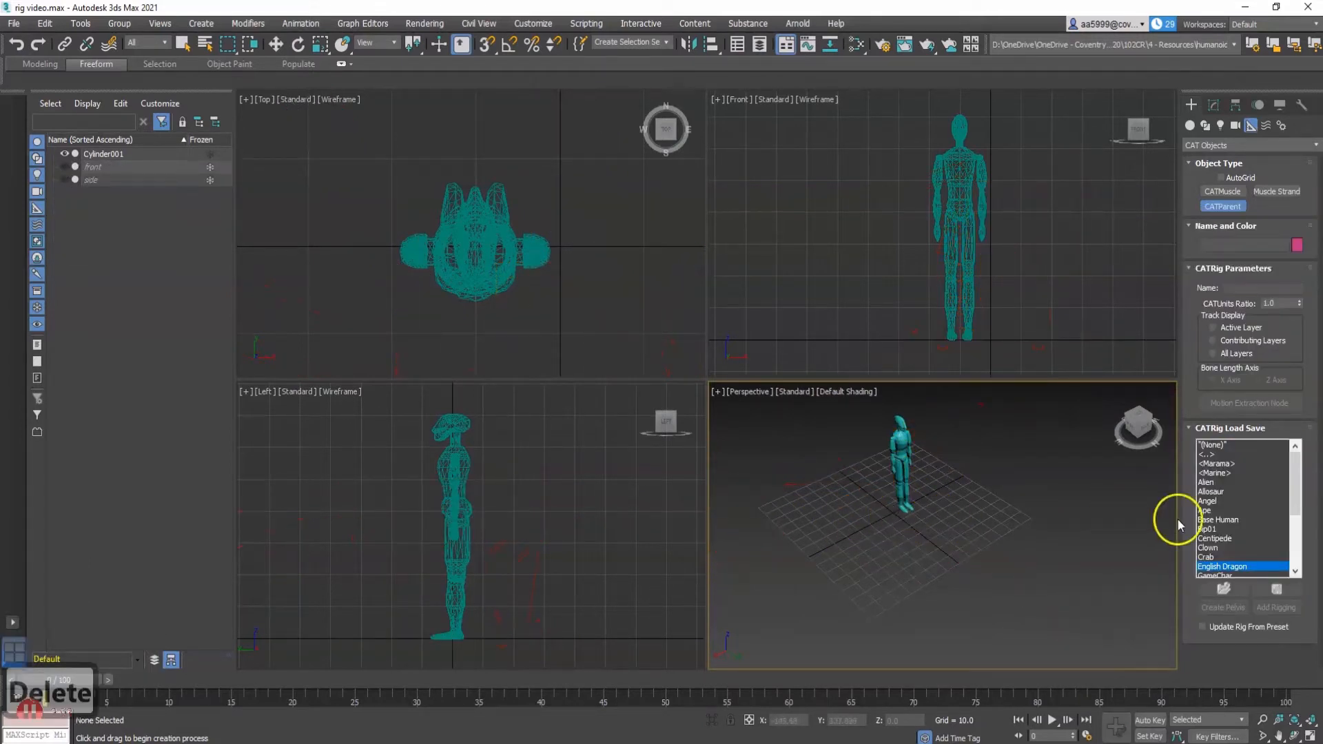
# Place a trial Base Human preset rig beside the humanoid model at a CATUnits ratio of about 0.317.
pyautogui.moveTo(1297, 506); pyautogui.dragTo(1293, 459)
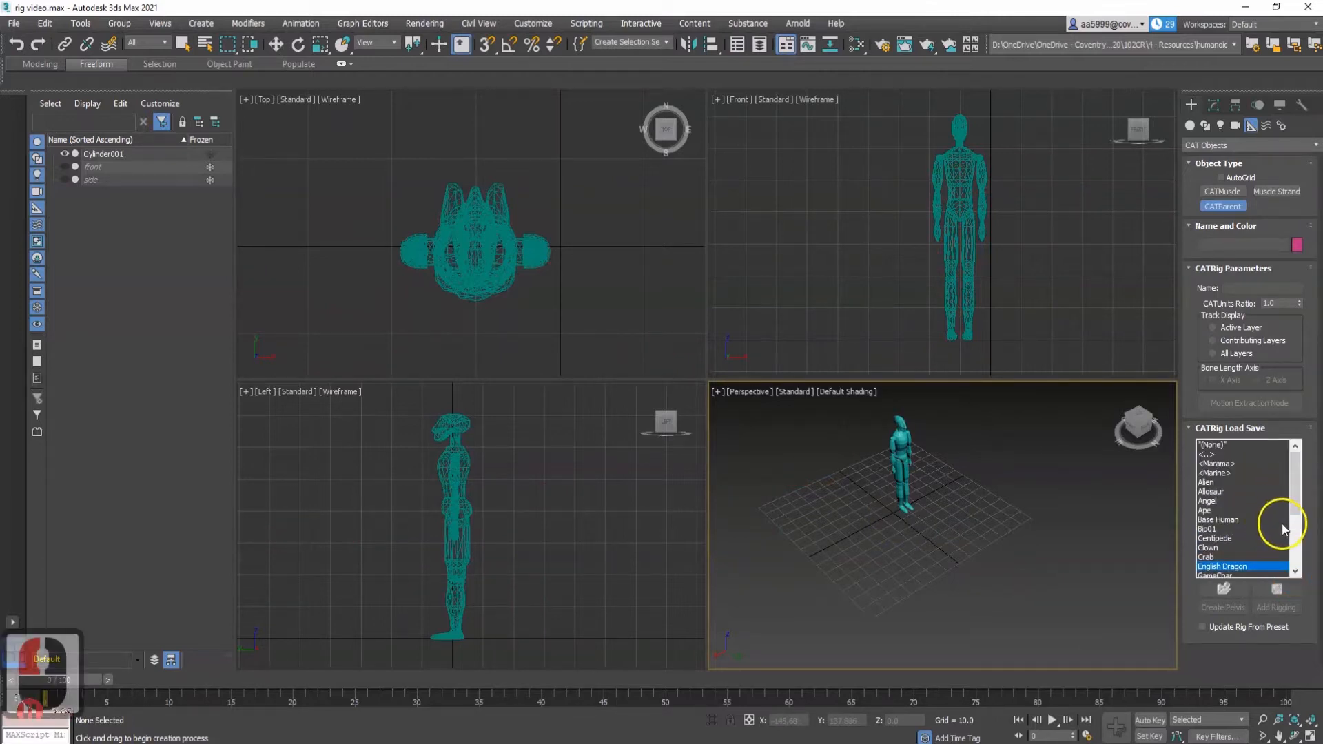
pyautogui.click(1207, 529)
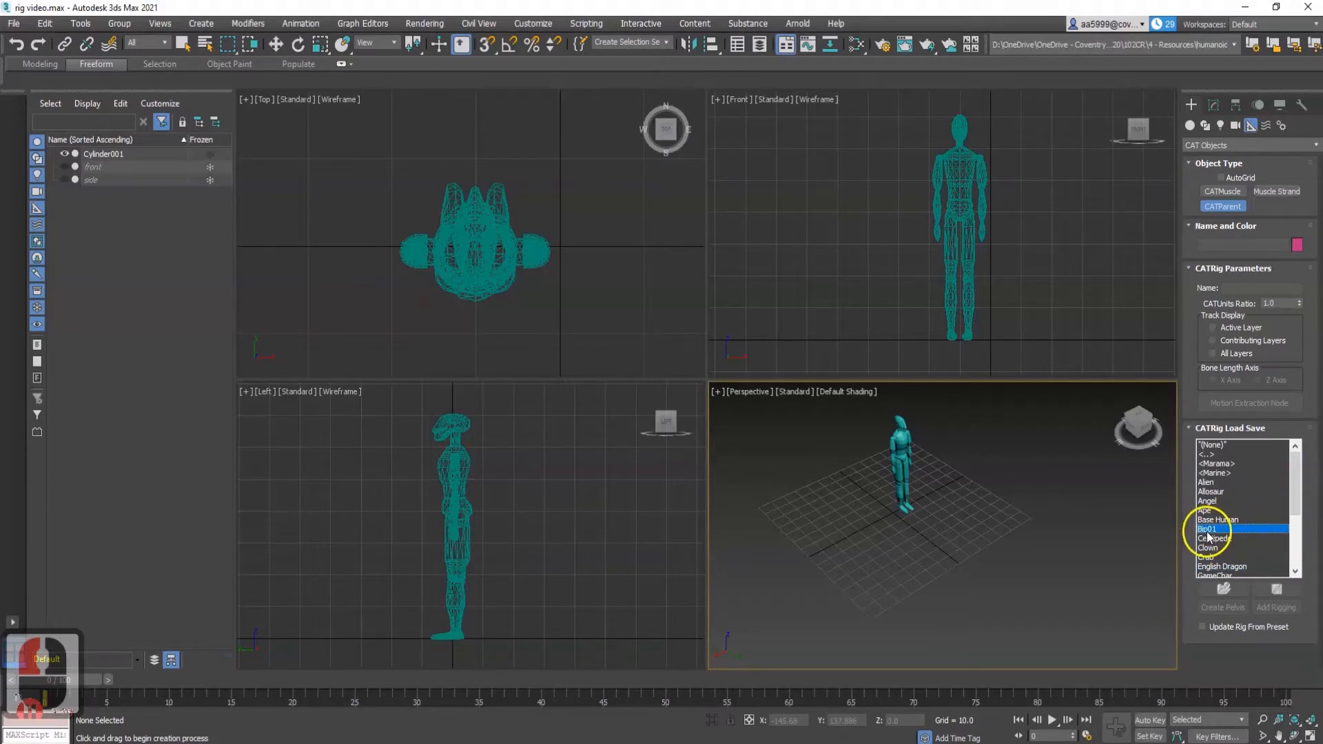
pyautogui.click(1218, 520)
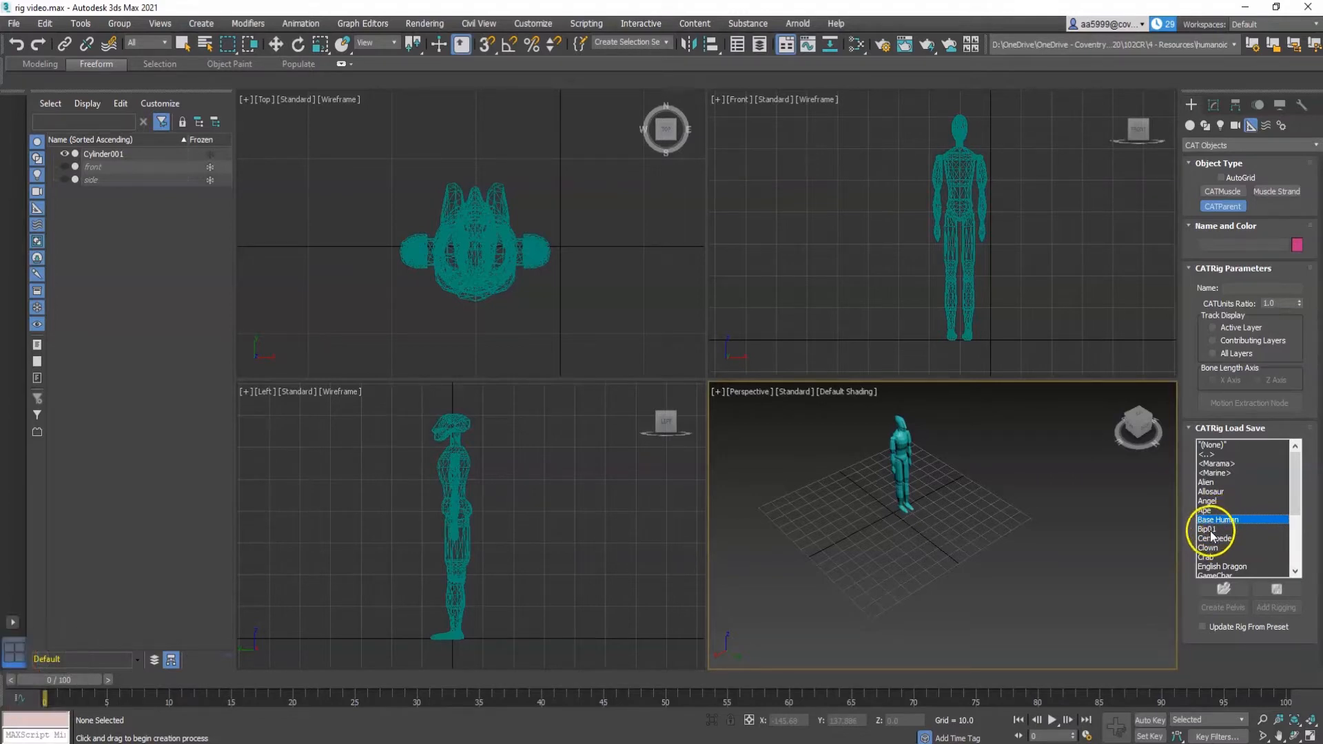
pyautogui.scroll(3, 857, 517)
pyautogui.moveTo(857, 516); pyautogui.dragTo(974, 576)
pyautogui.keyDown('alt'); pyautogui.moveTo(960, 523); pyautogui.dragTo(933, 575, button='middle'); pyautogui.keyUp('alt')
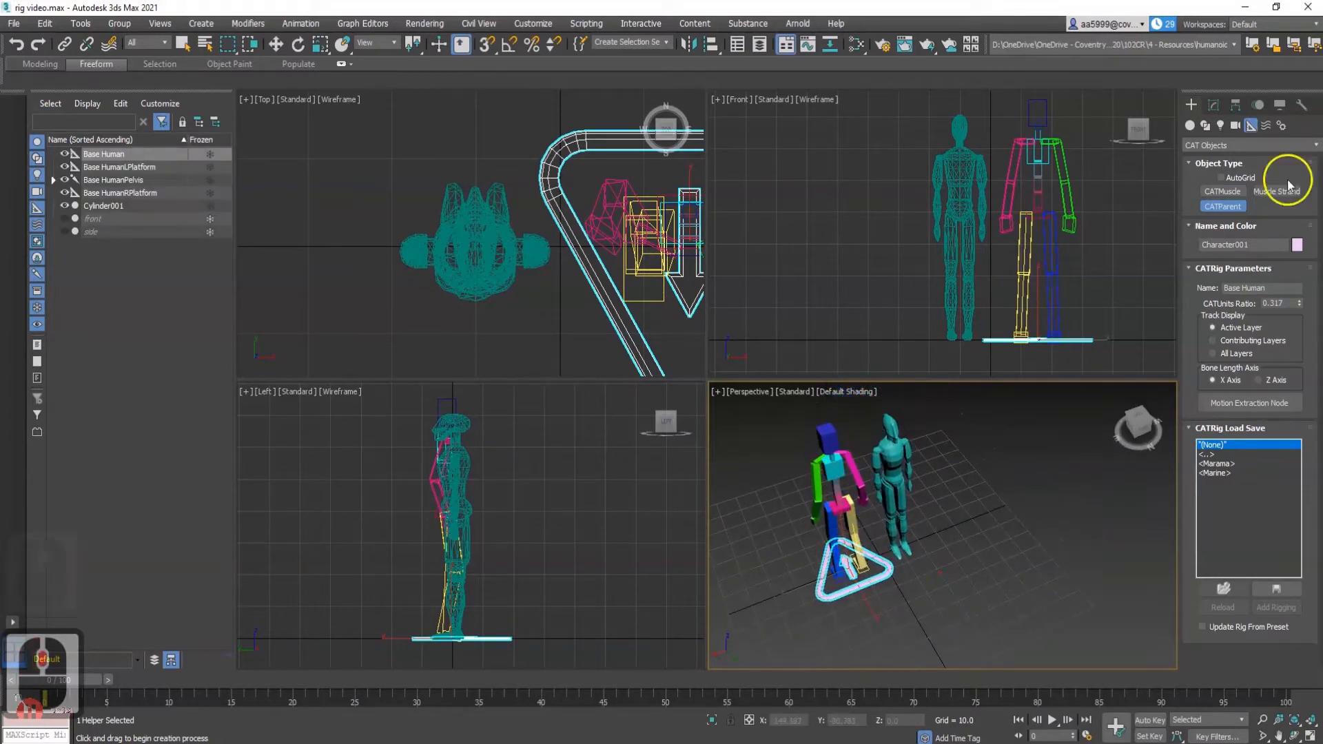
# Place a Bip01 preset rig on the model's other side for comparison, and undo both trial rigs.
pyautogui.click(1240, 207)
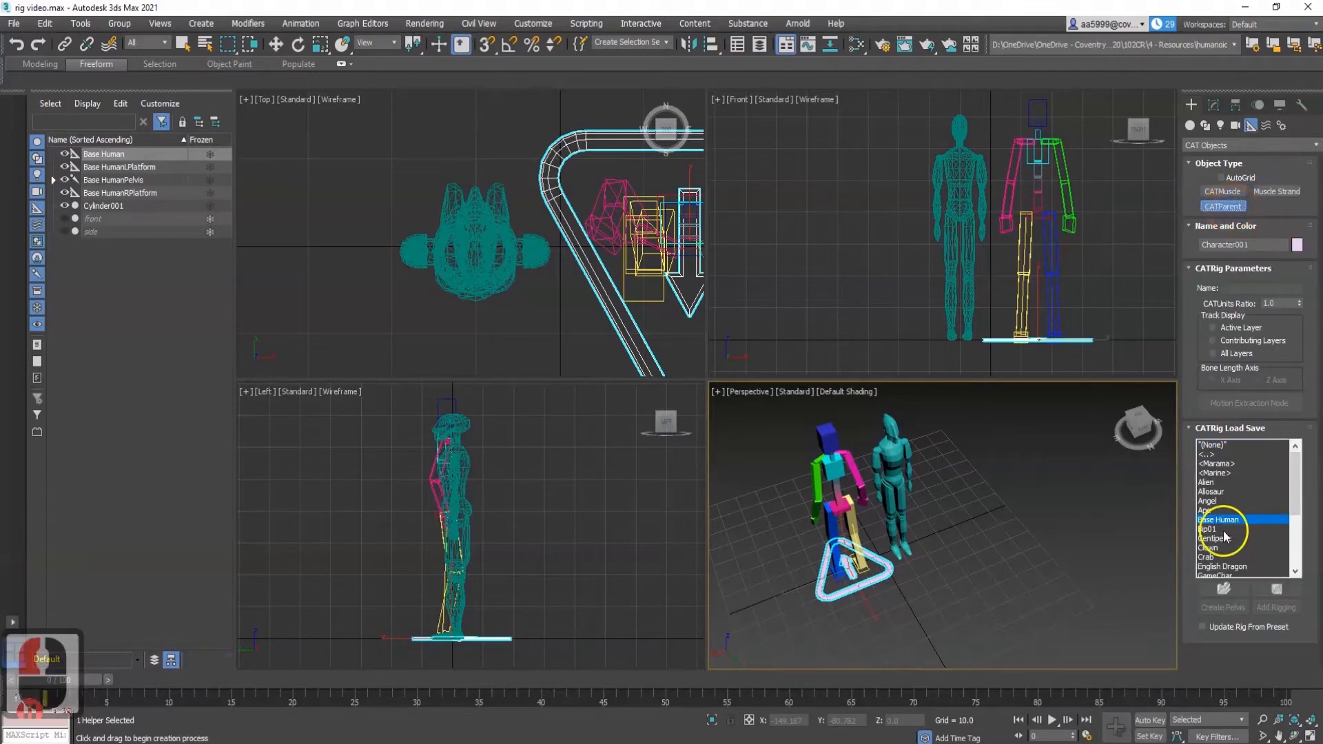
pyautogui.click(1220, 530)
pyautogui.moveTo(959, 532); pyautogui.dragTo(1092, 602)
pyautogui.keyDown('alt'); pyautogui.moveTo(945, 481); pyautogui.dragTo(881, 549, button='middle'); pyautogui.keyUp('alt')
pyautogui.click(888, 548)
pyautogui.scroll(4, 896, 541)
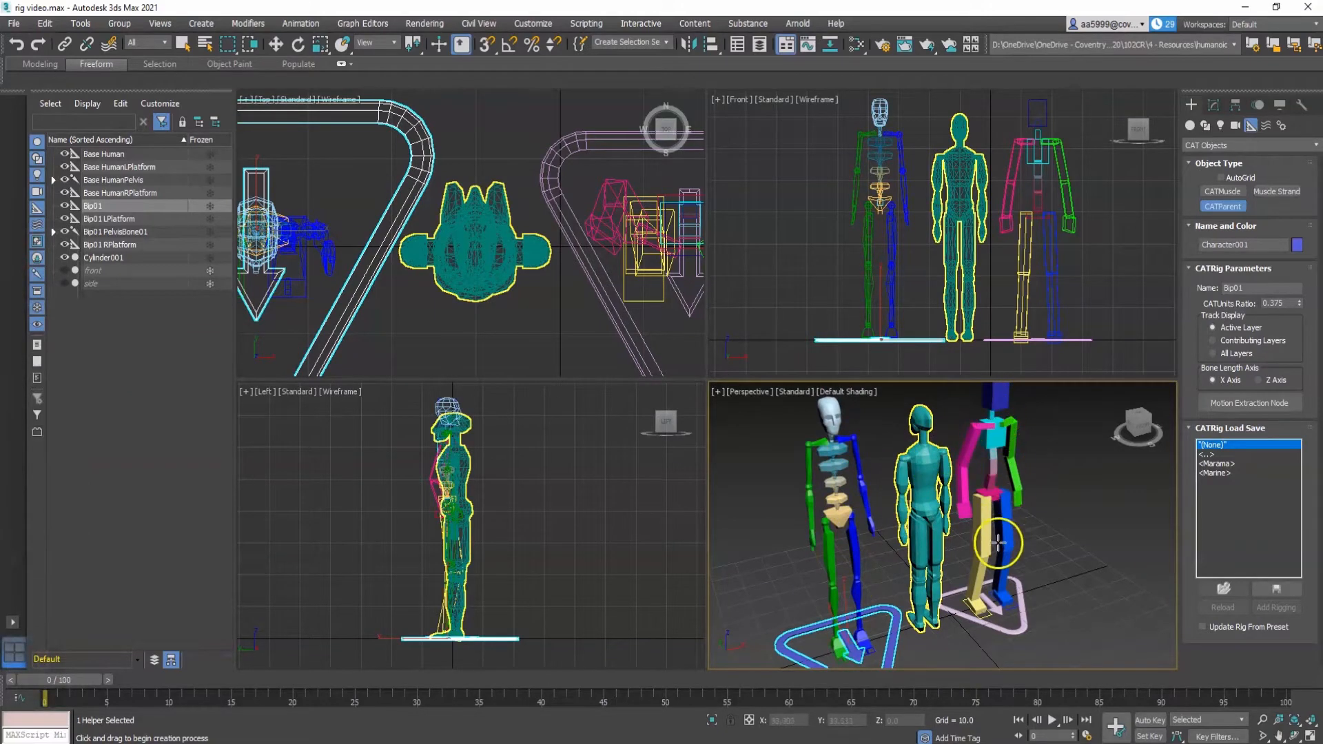
pyautogui.hotkey('ctrl', 'z')
pyautogui.hotkey('ctrl', 'z')
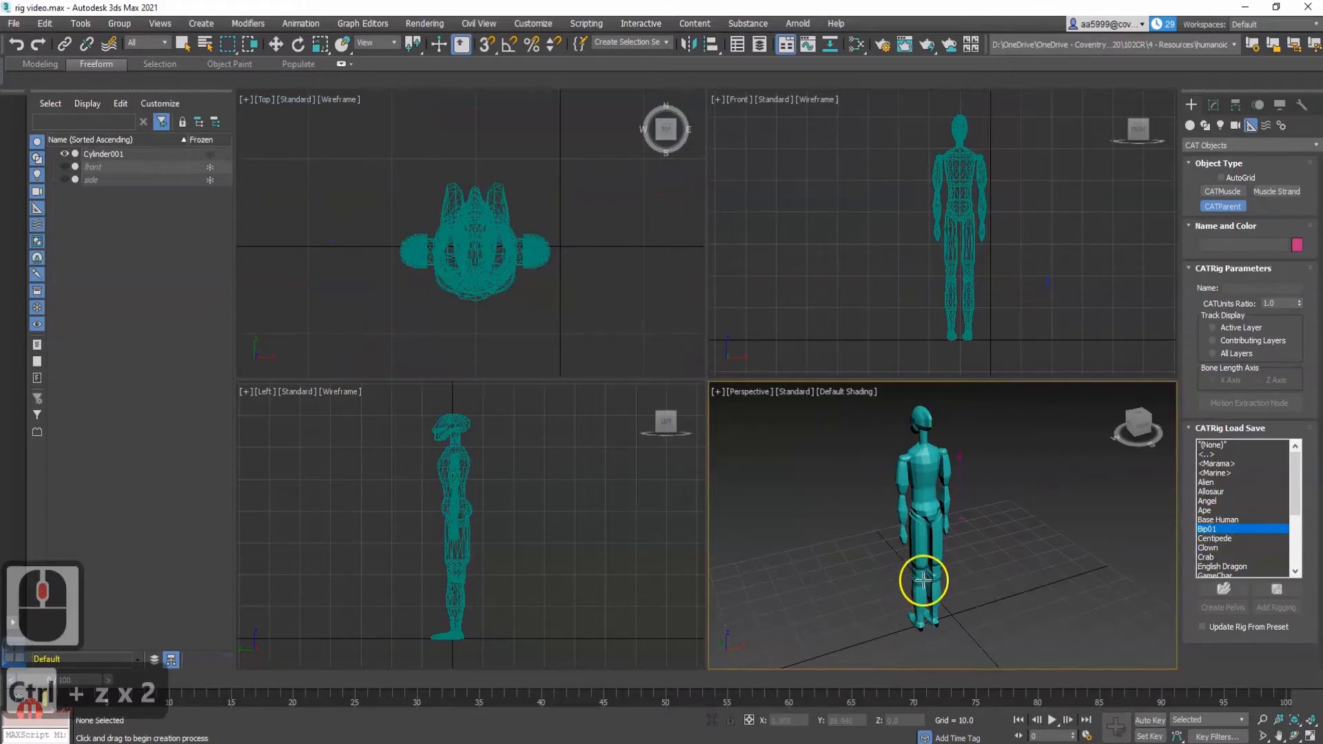
# Create a Bip01 preset rig directly in front of the model, sized to its height at a CATUnits ratio of about 0.349.
pyautogui.keyDown('alt'); pyautogui.moveTo(886, 590); pyautogui.dragTo(953, 513, button='middle'); pyautogui.keyUp('alt')
pyautogui.moveTo(932, 547); pyautogui.dragTo(1007, 586)
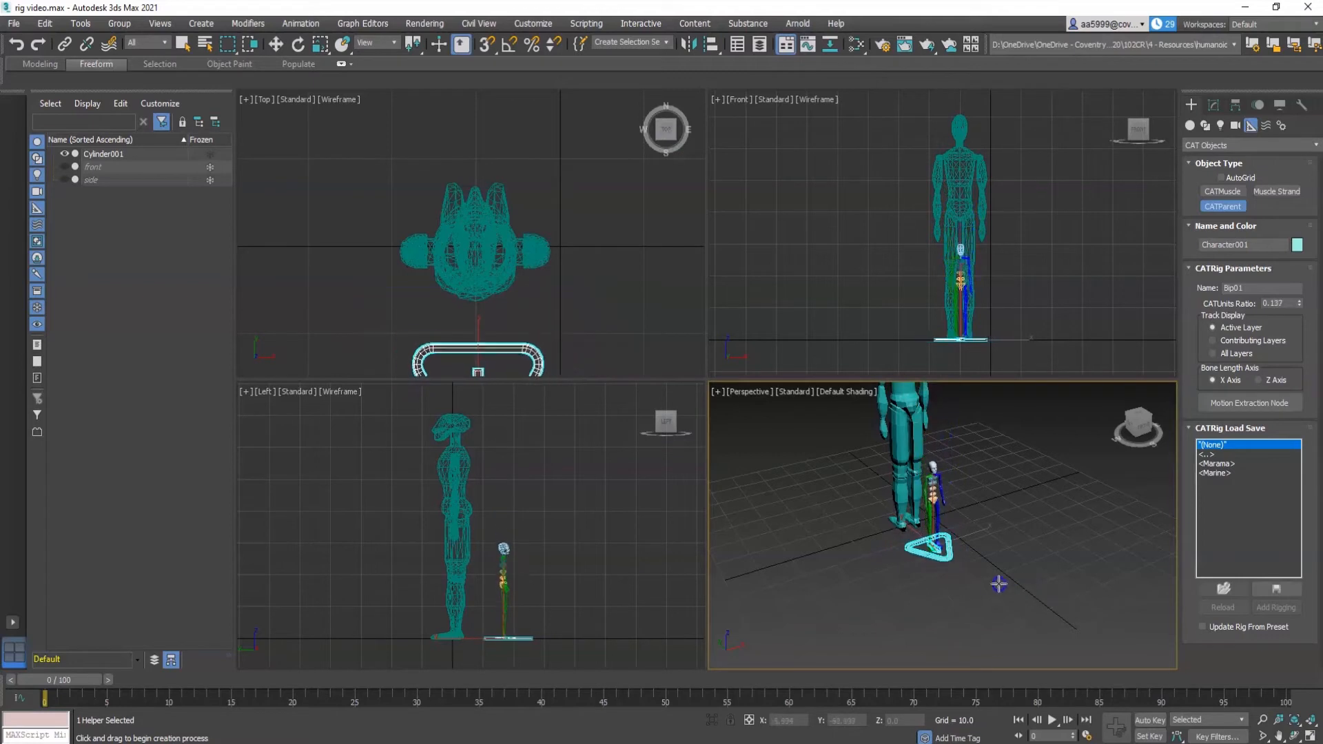
pyautogui.moveTo(1085, 611); pyautogui.dragTo(1002, 571)
pyautogui.moveTo(1074, 594); pyautogui.dragTo(1159, 618)
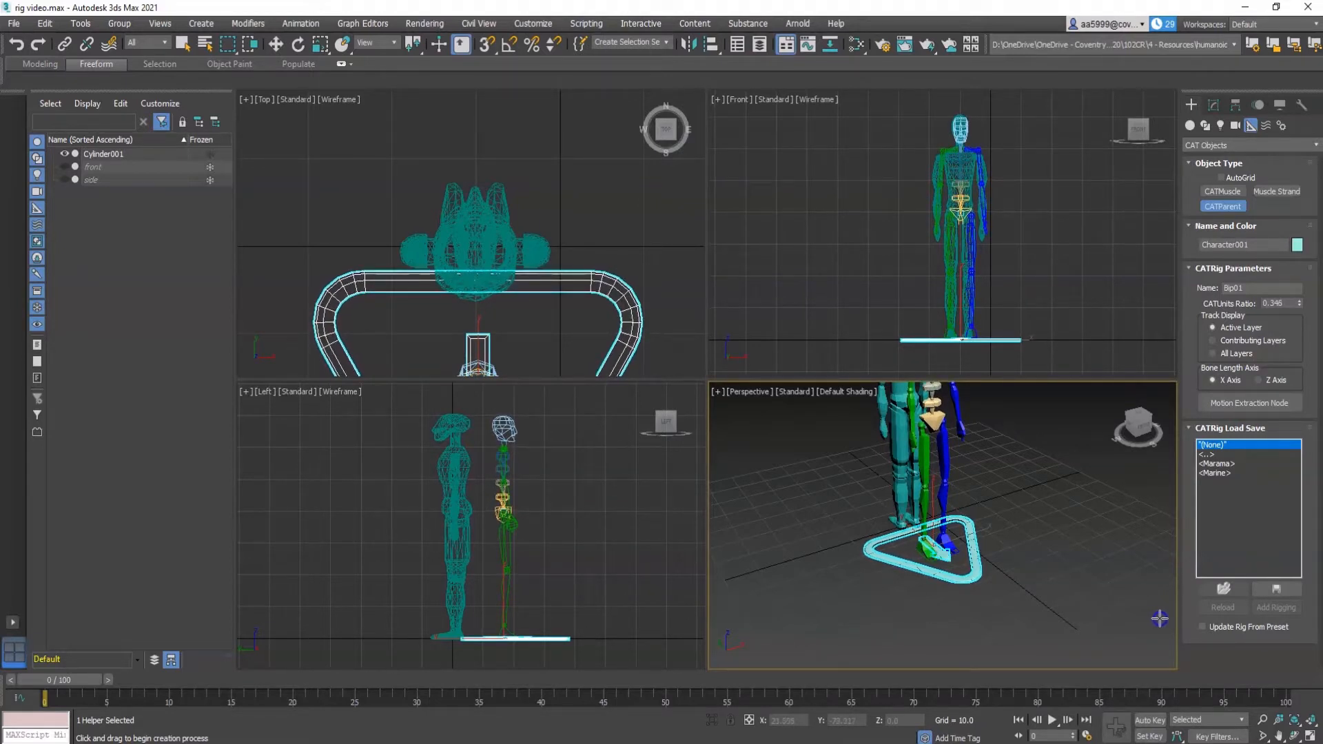
pyautogui.moveTo(1160, 618); pyautogui.dragTo(1158, 618)
pyautogui.moveTo(1157, 619); pyautogui.dragTo(1146, 615)
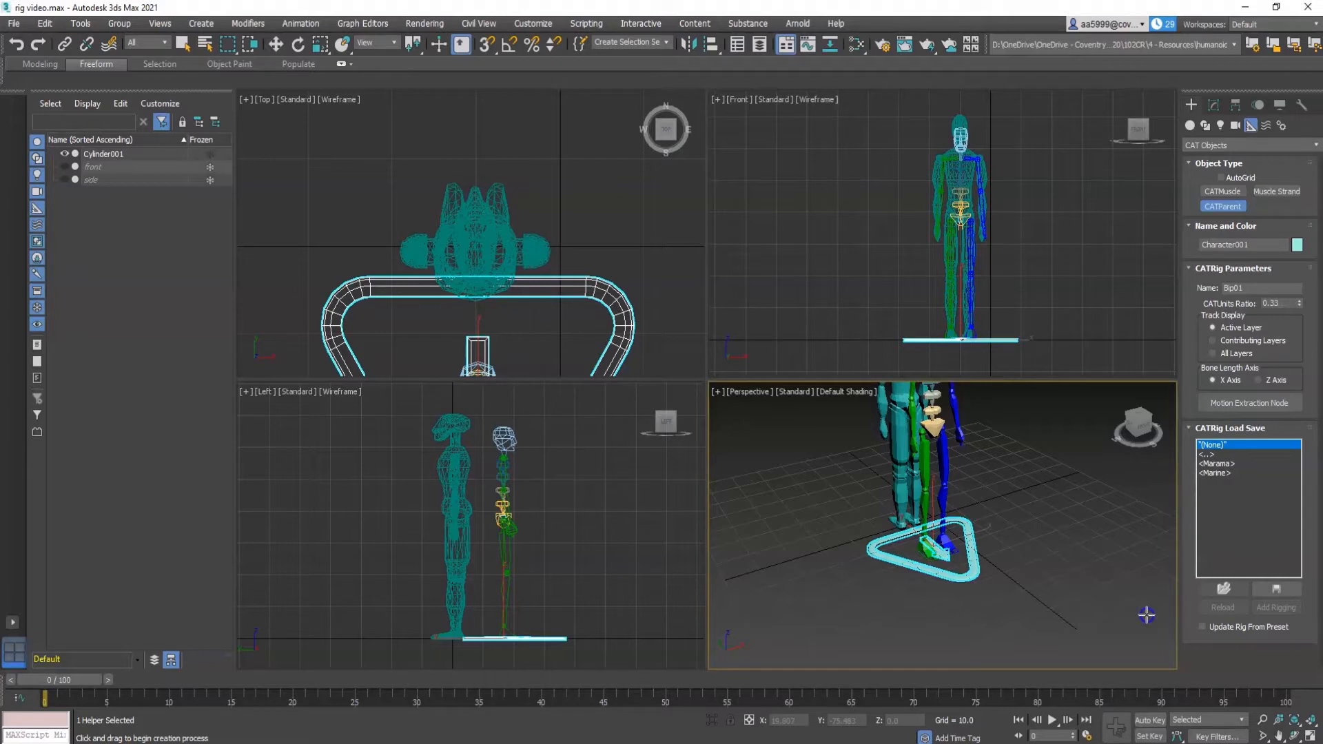
pyautogui.moveTo(1146, 615); pyautogui.dragTo(1159, 618)
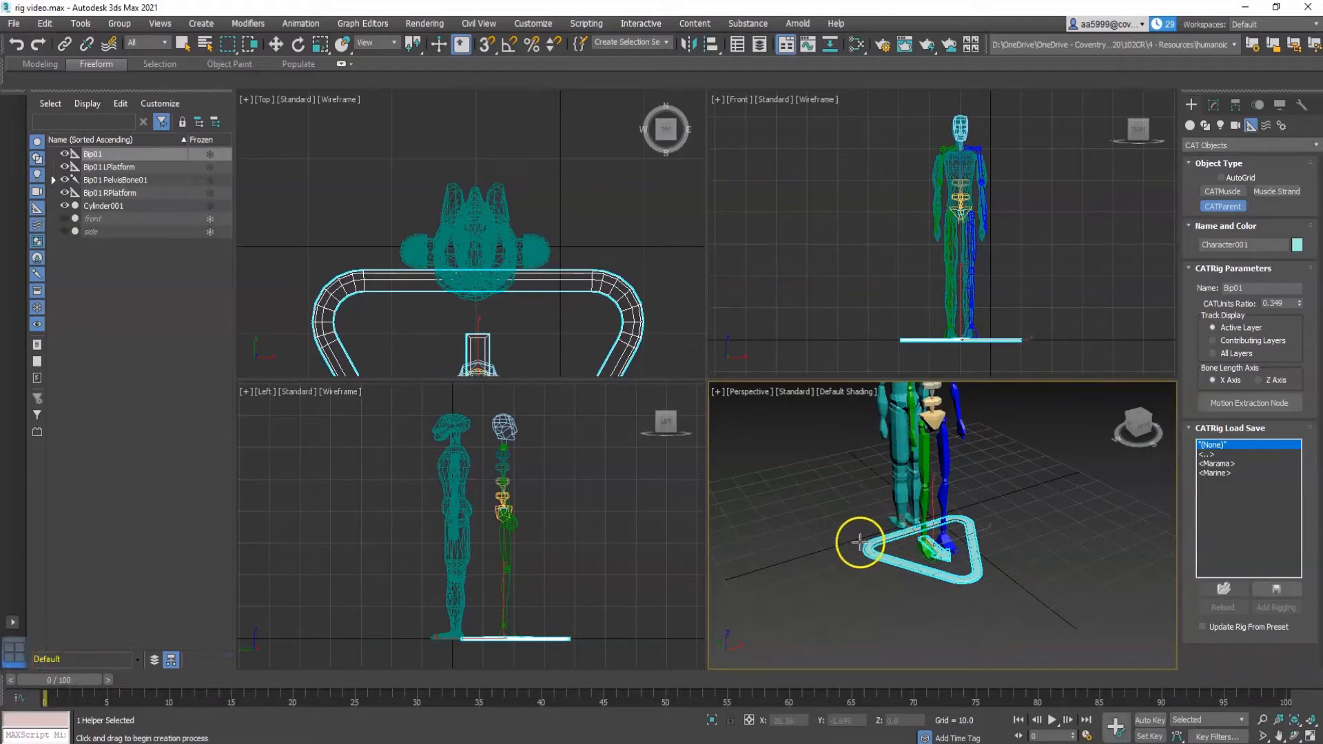
# Examine from the front how the rig's head, shoulders, arms, pelvis and legs line up with the model.
pyautogui.scroll(3, 861, 543)
pyautogui.hotkey('alt', 'w')
pyautogui.keyDown('alt'); pyautogui.moveTo(813, 457); pyautogui.dragTo(765, 468, button='middle'); pyautogui.keyUp('alt')
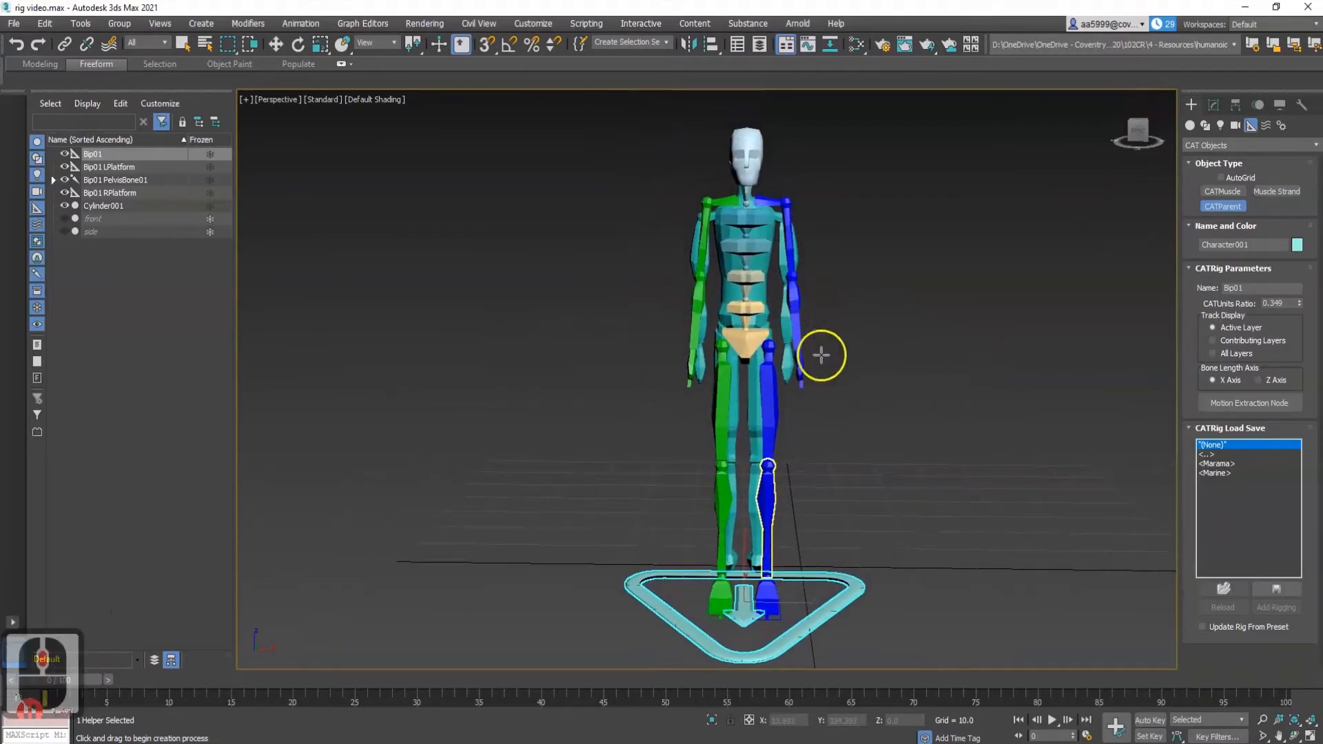
pyautogui.click(1133, 127)
pyautogui.moveTo(838, 213); pyautogui.dragTo(821, 312, button='middle')
pyautogui.scroll(3, 773, 360)
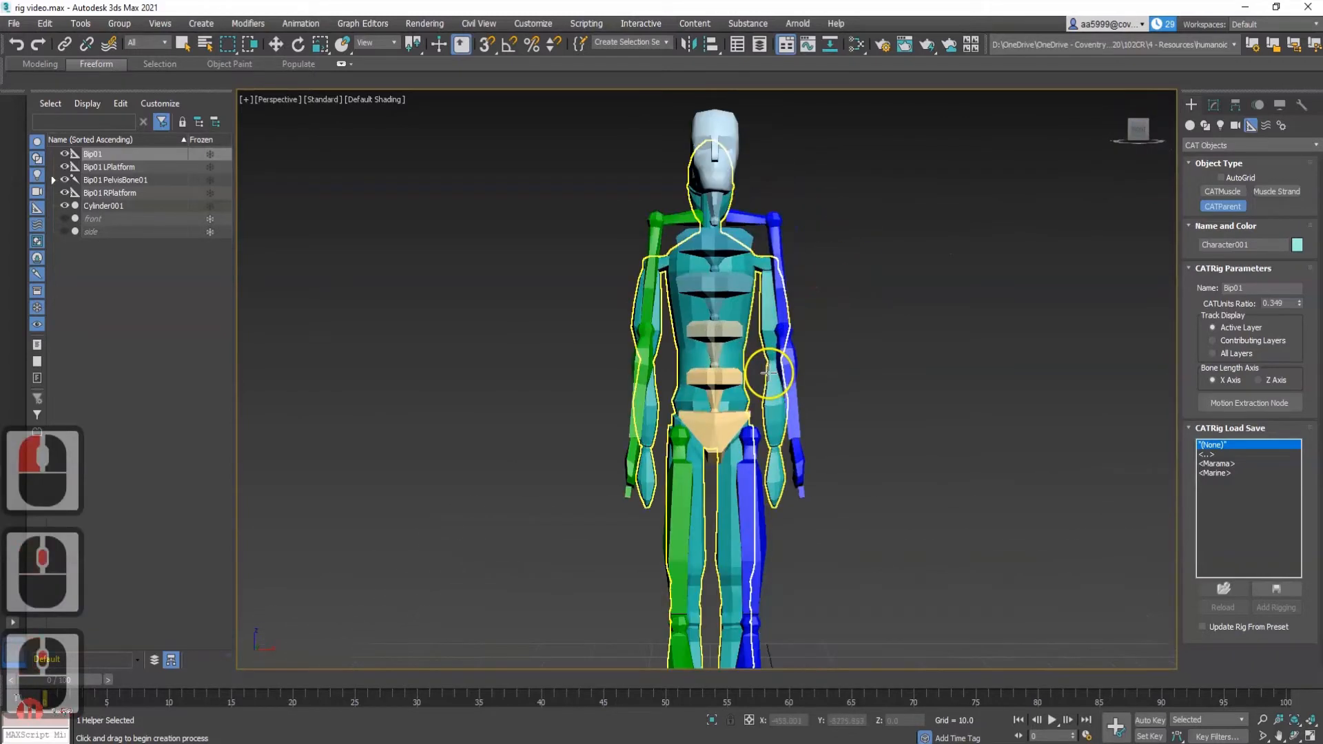
pyautogui.moveTo(724, 276); pyautogui.dragTo(730, 370, button='middle')
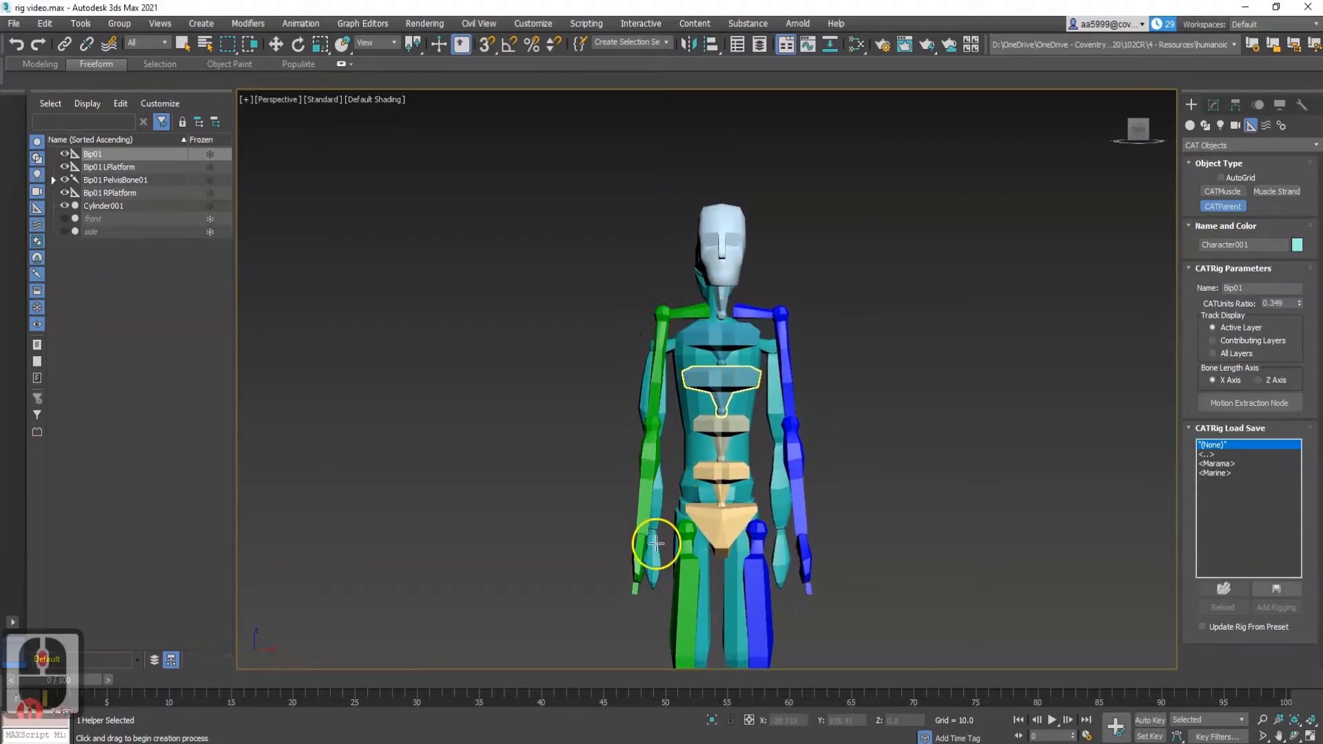
pyautogui.moveTo(722, 553); pyautogui.dragTo(719, 364, button='middle')
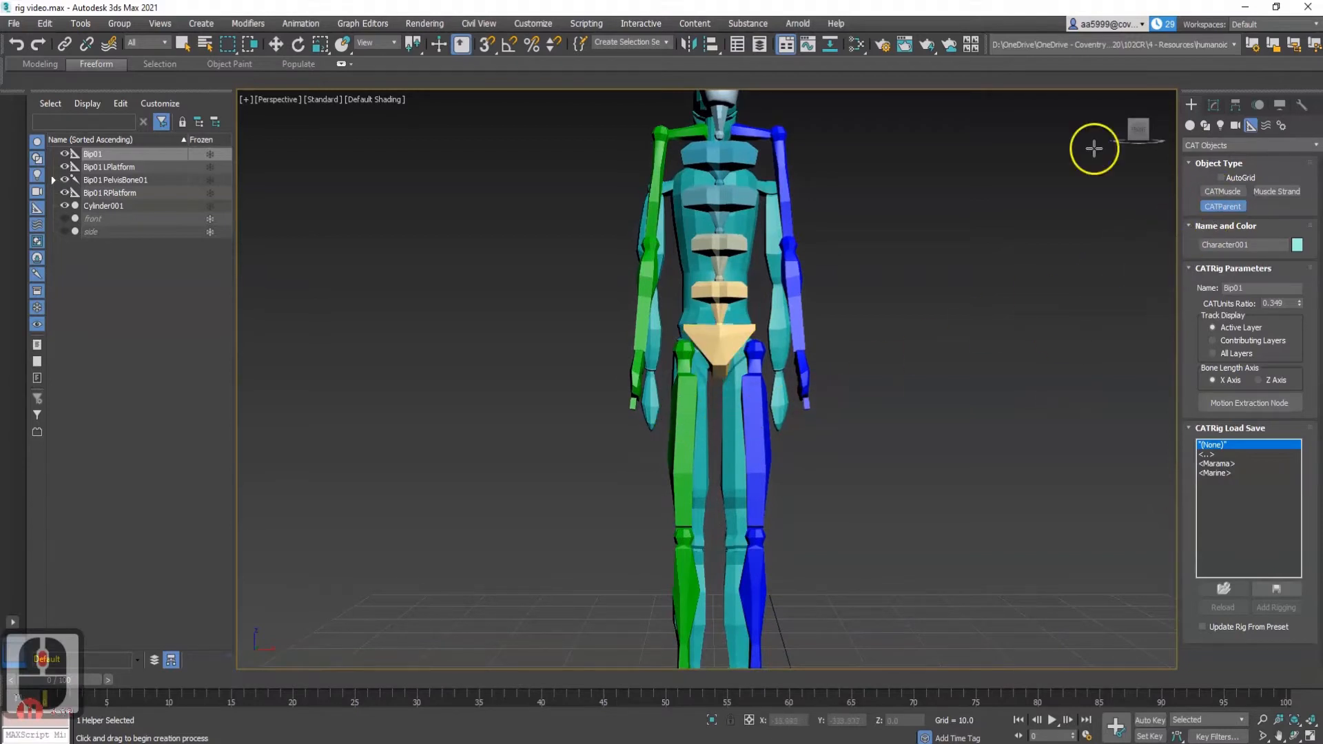
# End CATParent creation so existing rig bones can be selected.
pyautogui.click(110, 180)
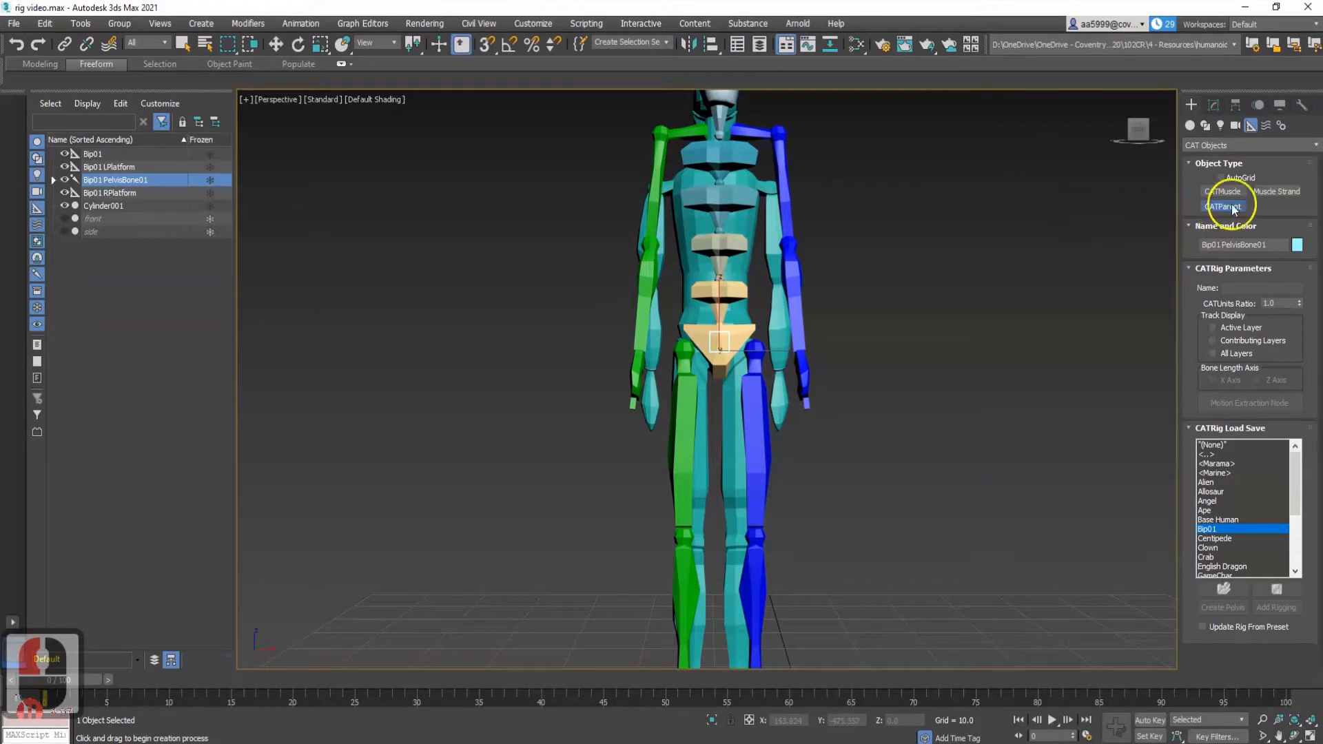
pyautogui.click(1129, 243)
pyautogui.rightClick(1056, 260)
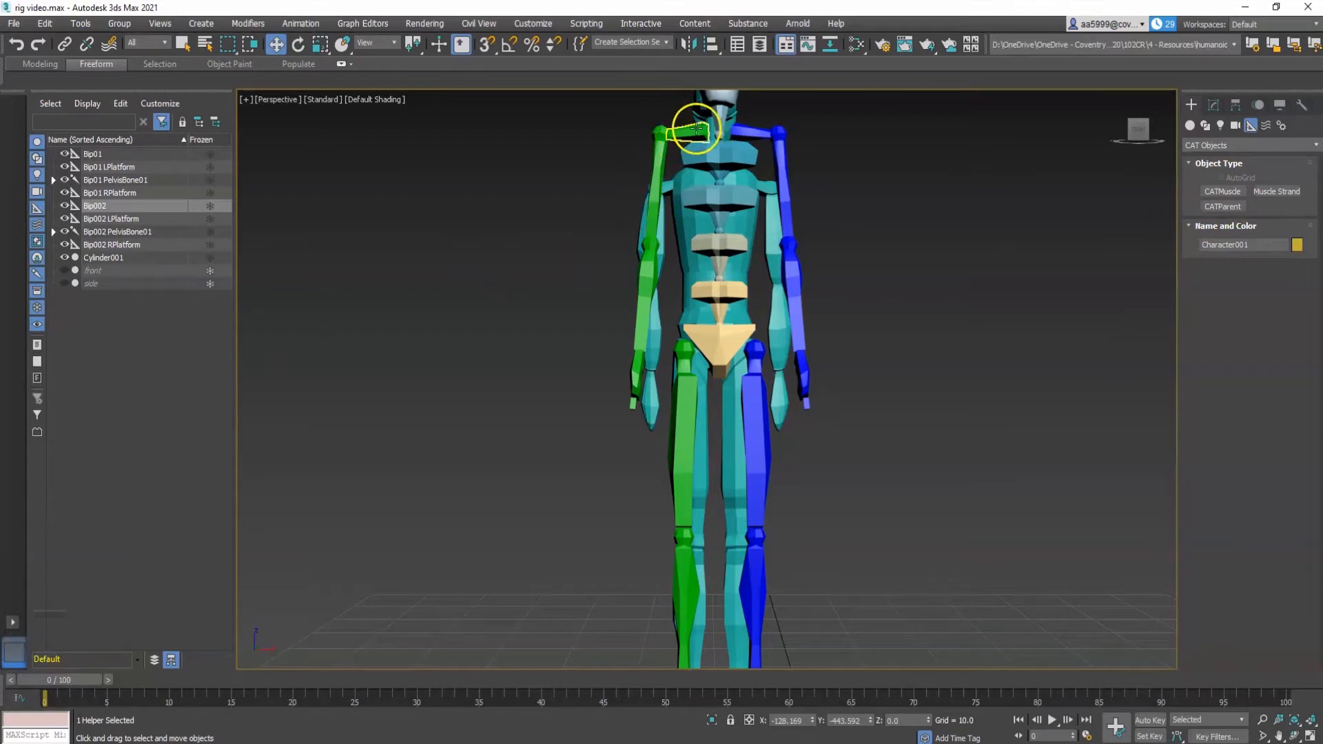
# Rotate the Bip01 rig's right upper arm bone outward, away from the torso.
pyautogui.click(660, 176)
pyautogui.click(727, 131)
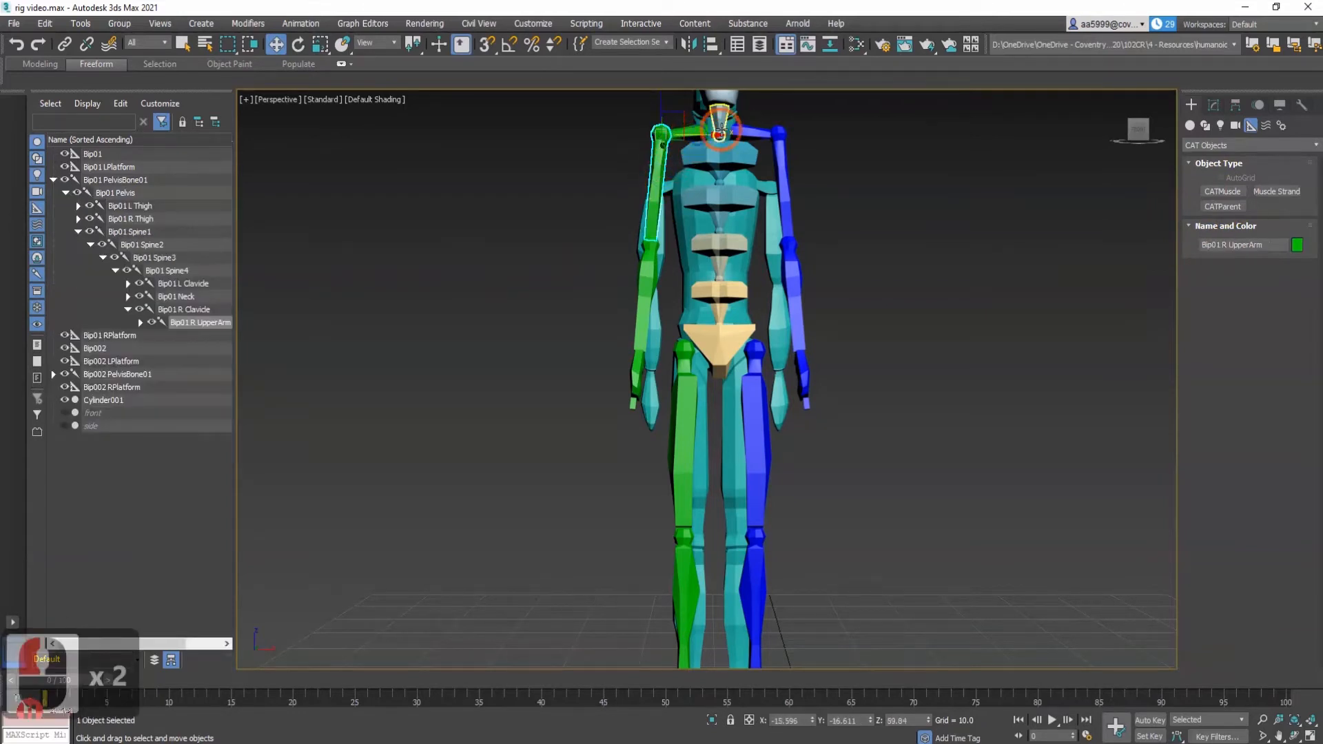
pyautogui.moveTo(723, 193); pyautogui.dragTo(710, 294, button='middle')
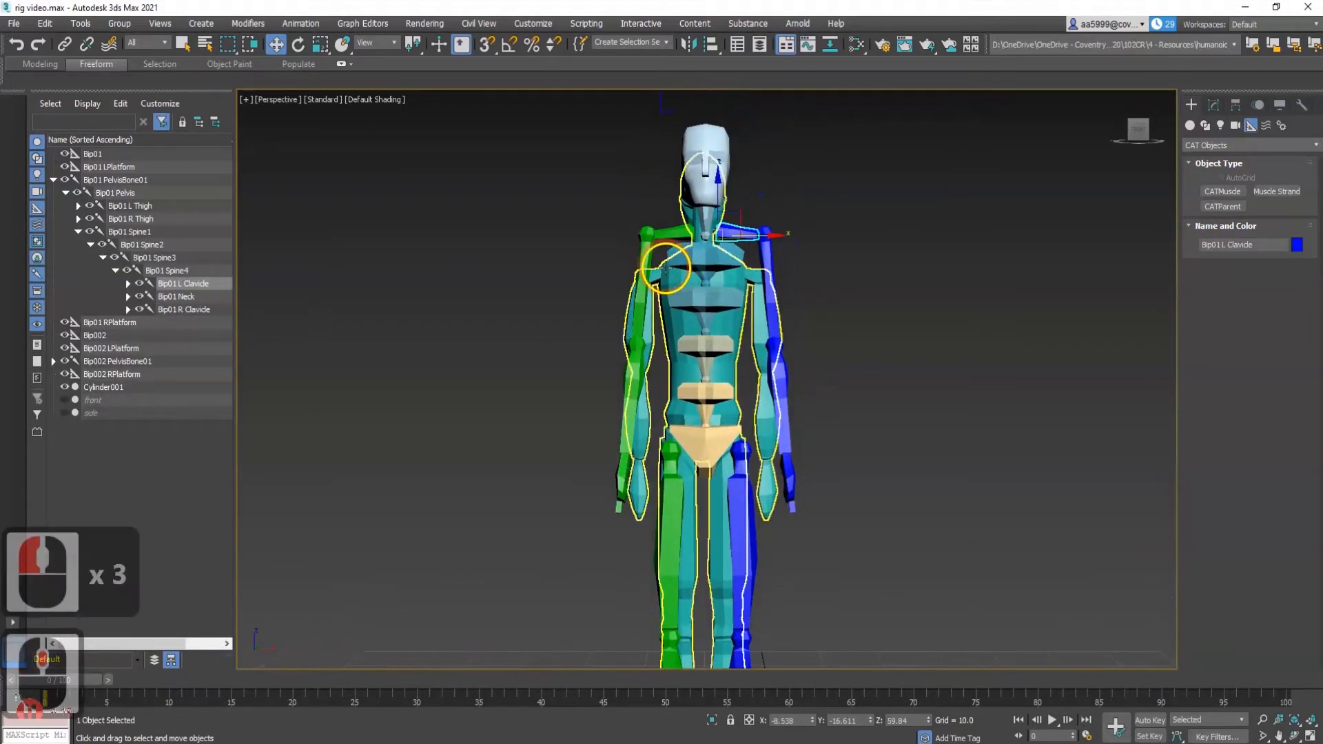
pyautogui.click(647, 248)
pyautogui.press('e')
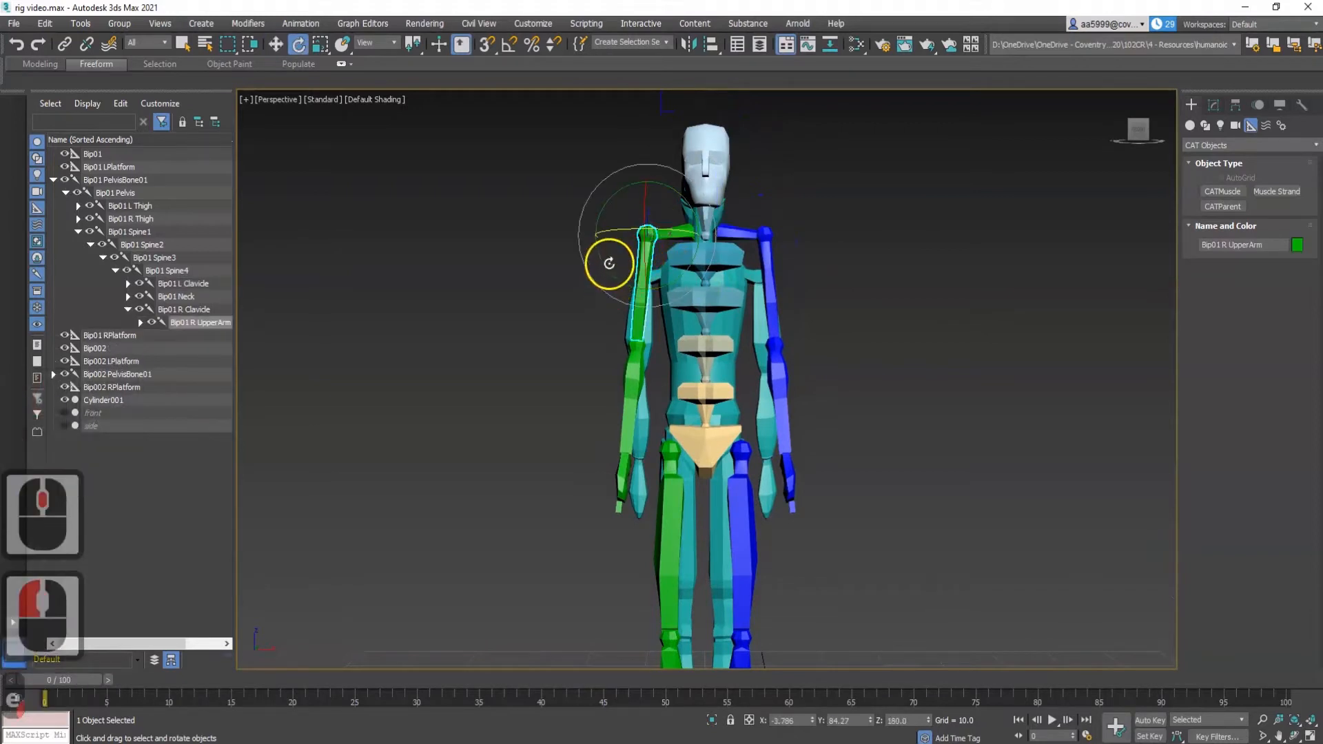
pyautogui.moveTo(600, 212)
pyautogui.mouseDown()
pyautogui.moveTo(611, 198)
pyautogui.moveTo(549, 257)
pyautogui.moveTo(620, 196)
pyautogui.moveTo(564, 260)
pyautogui.moveTo(643, 213)
pyautogui.moveTo(591, 248)
pyautogui.moveTo(620, 213)
pyautogui.moveTo(609, 214)
pyautogui.mouseUp()
# Try rotating the rig's right forearm at the elbow, and undo the right arm's test rotations.
pyautogui.click(581, 368)
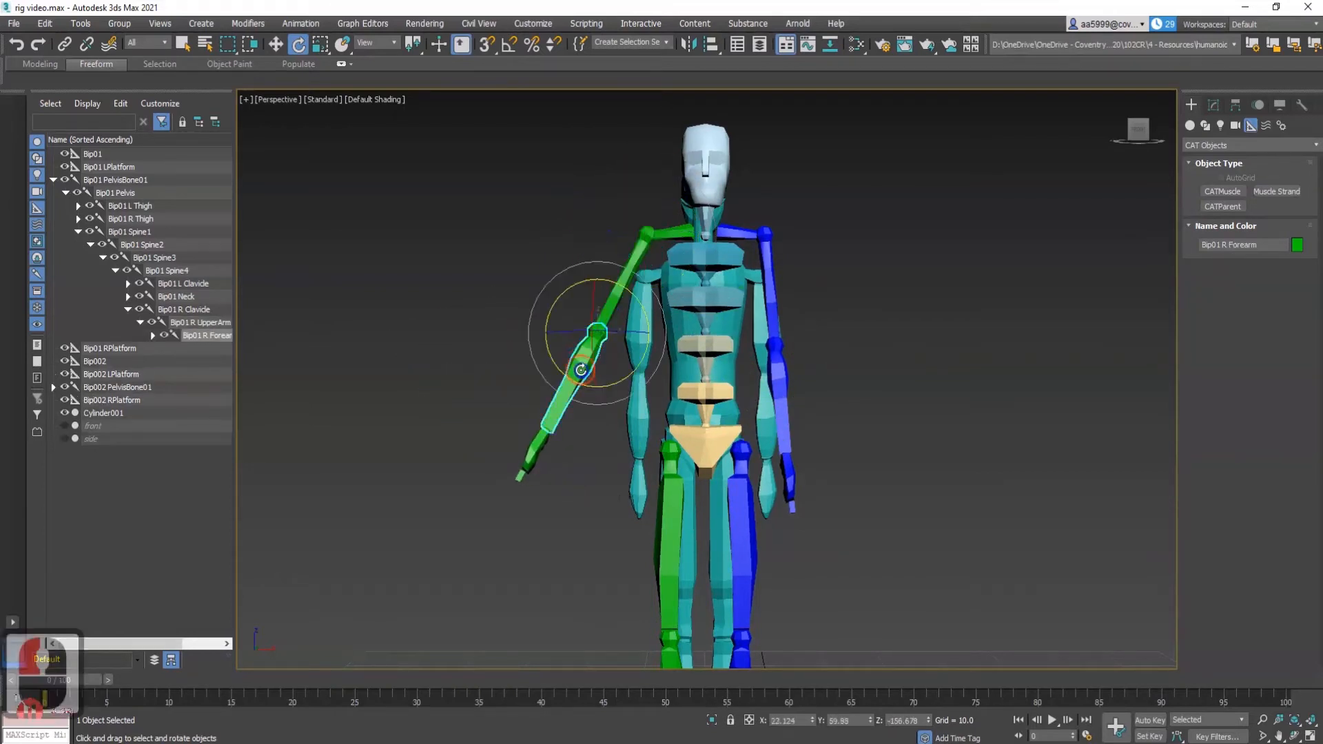
pyautogui.moveTo(557, 306); pyautogui.dragTo(609, 338)
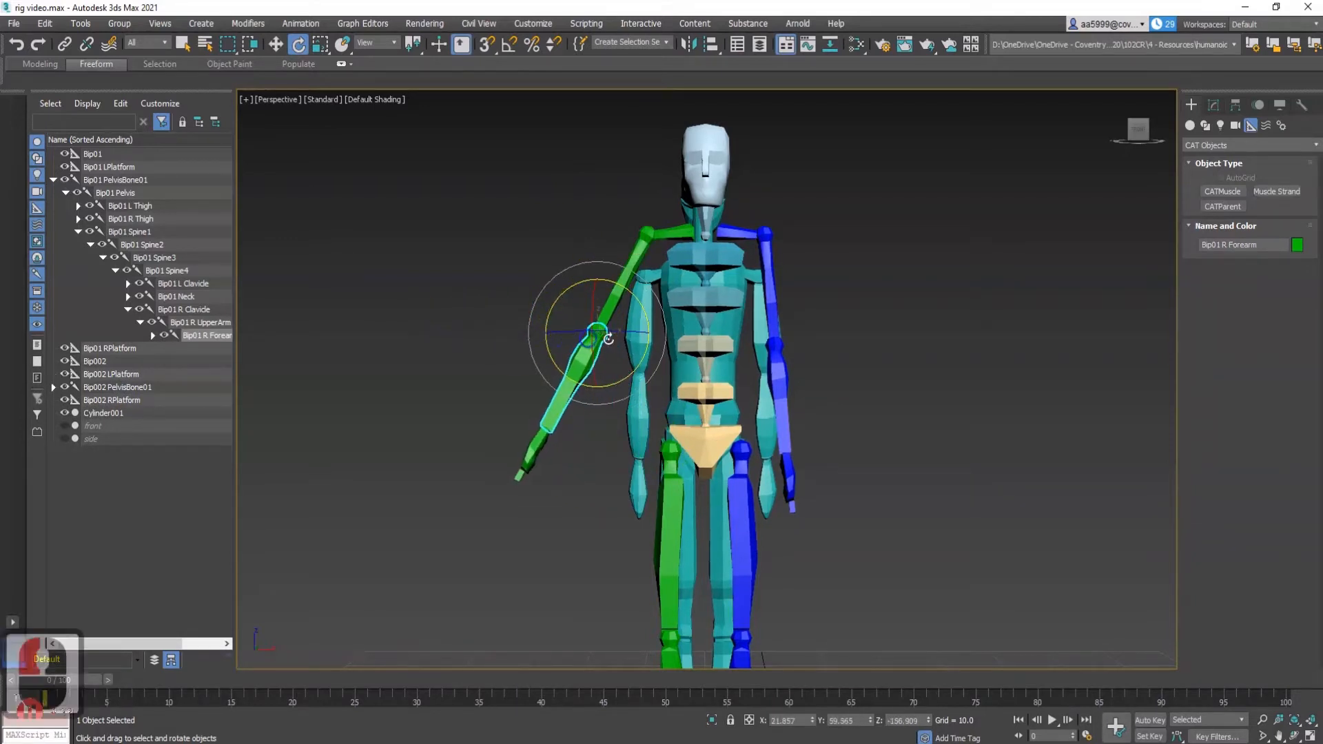
pyautogui.hotkey('ctrl', 'z')
pyautogui.hotkey('ctrl', 'z')
pyautogui.hotkey('ctrl', 'z')
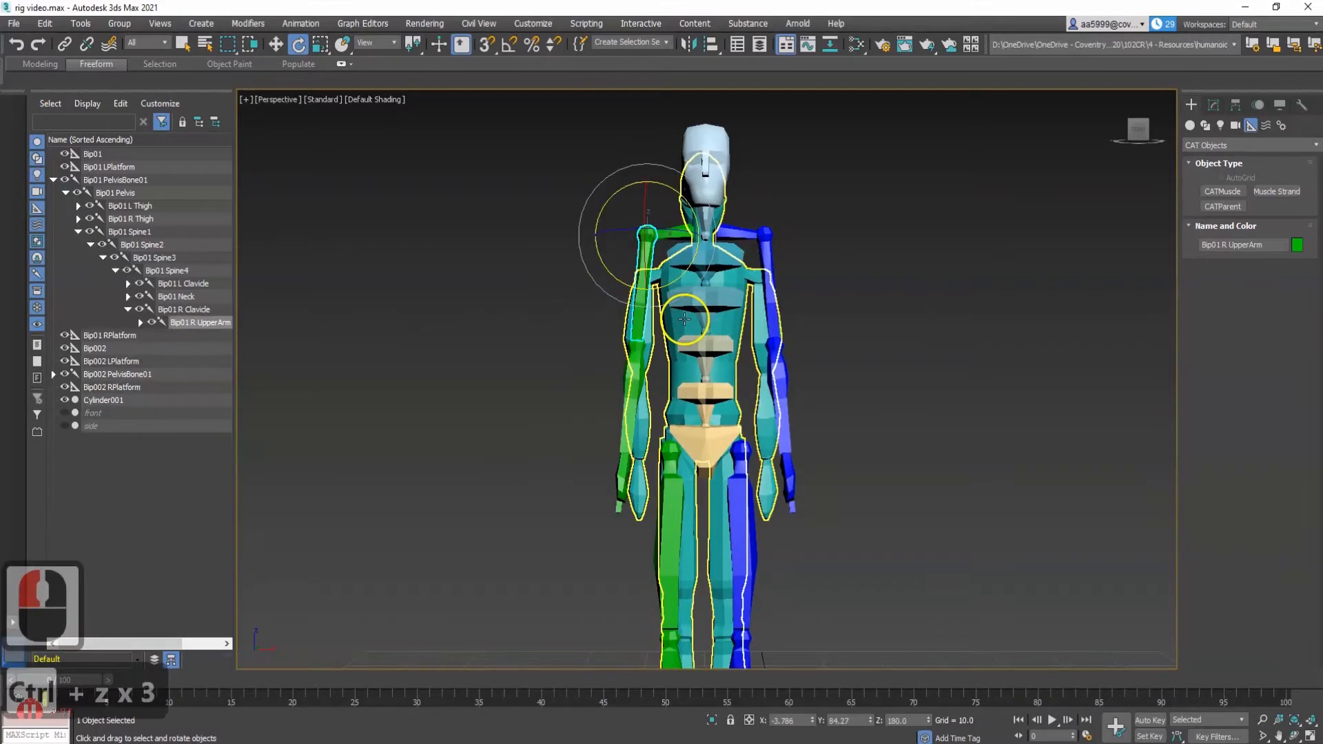
# Compare the rig with the model from the side and front, checking the hip, knee and foot positions.
pyautogui.keyDown('alt'); pyautogui.moveTo(629, 375); pyautogui.dragTo(549, 360, button='middle'); pyautogui.keyUp('alt')
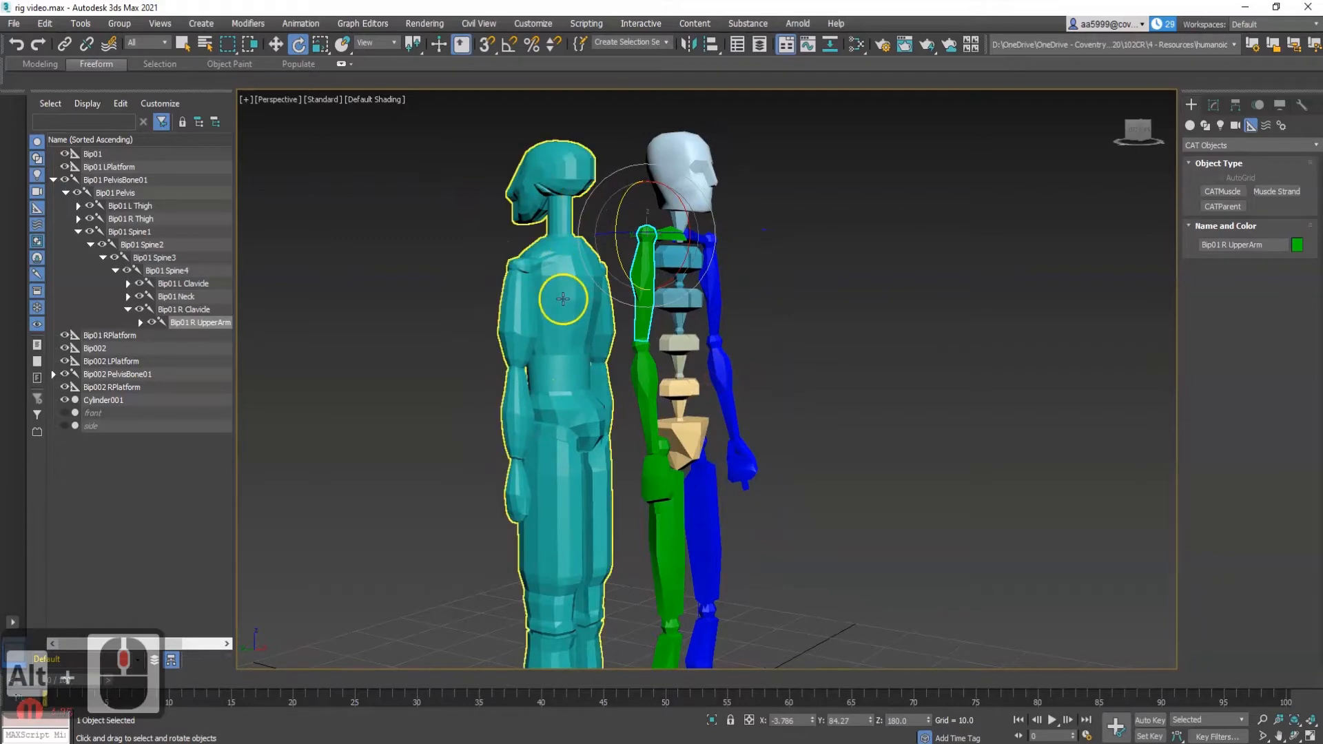
pyautogui.keyDown('alt'); pyautogui.moveTo(708, 375); pyautogui.dragTo(622, 420, button='middle'); pyautogui.keyUp('alt')
pyautogui.click(1137, 135)
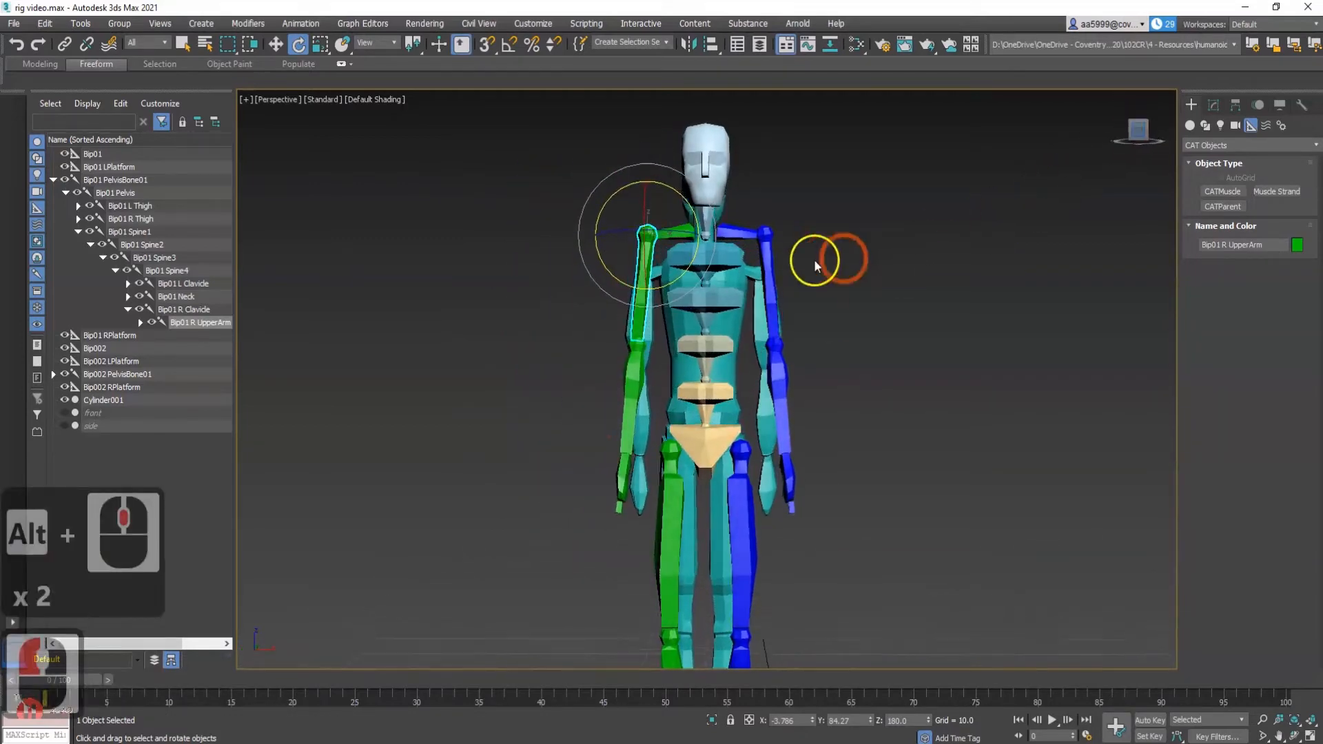
pyautogui.moveTo(730, 259); pyautogui.dragTo(725, 196, button='middle')
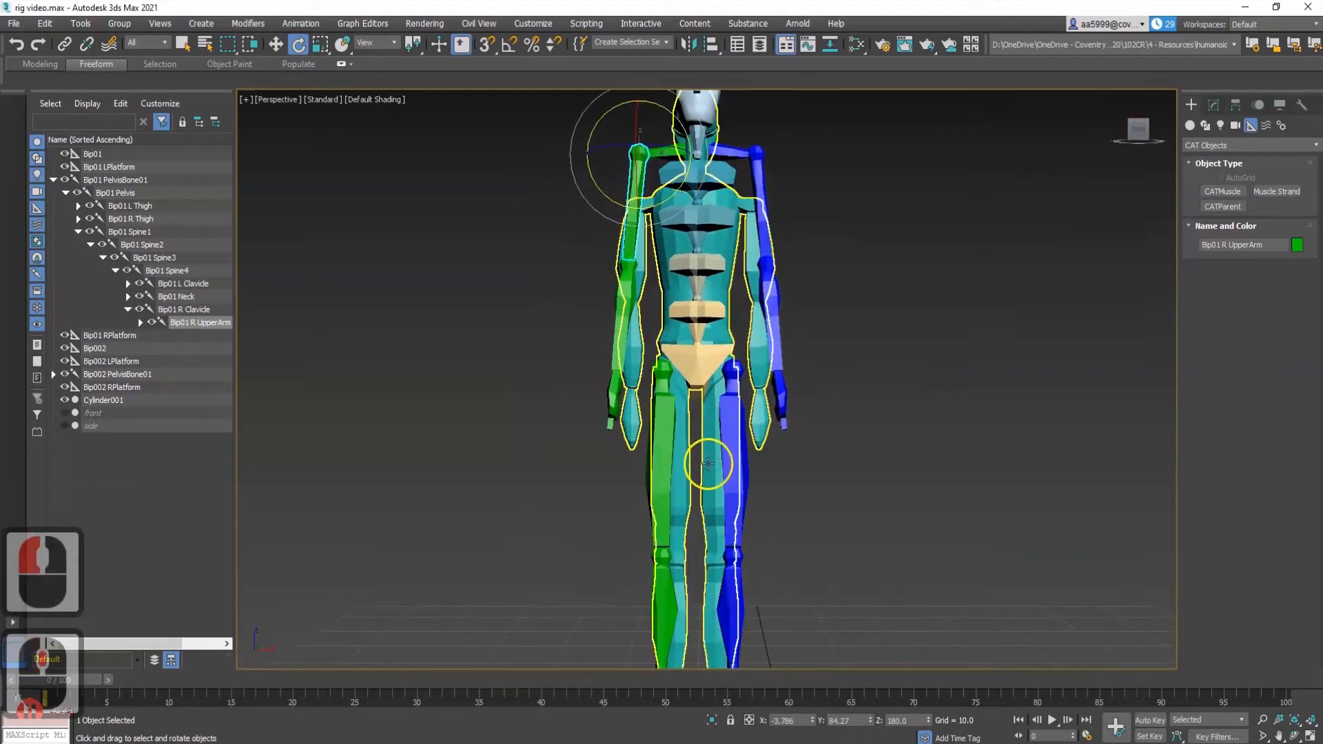
pyautogui.moveTo(708, 458); pyautogui.dragTo(708, 384, button='middle')
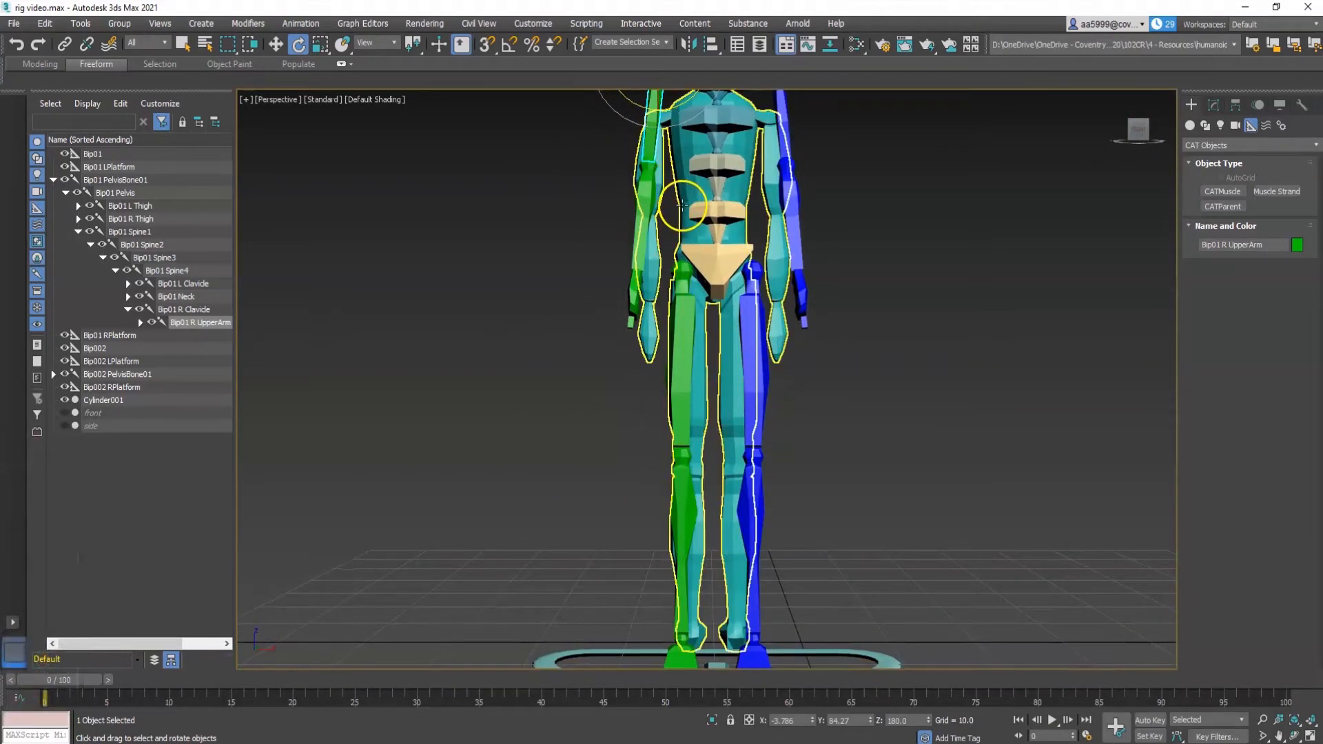
# Lengthen the Bip01 rig's right thigh bone with non-uniform scaling to bring its knee toward the model's knee height.
pyautogui.click(677, 343)
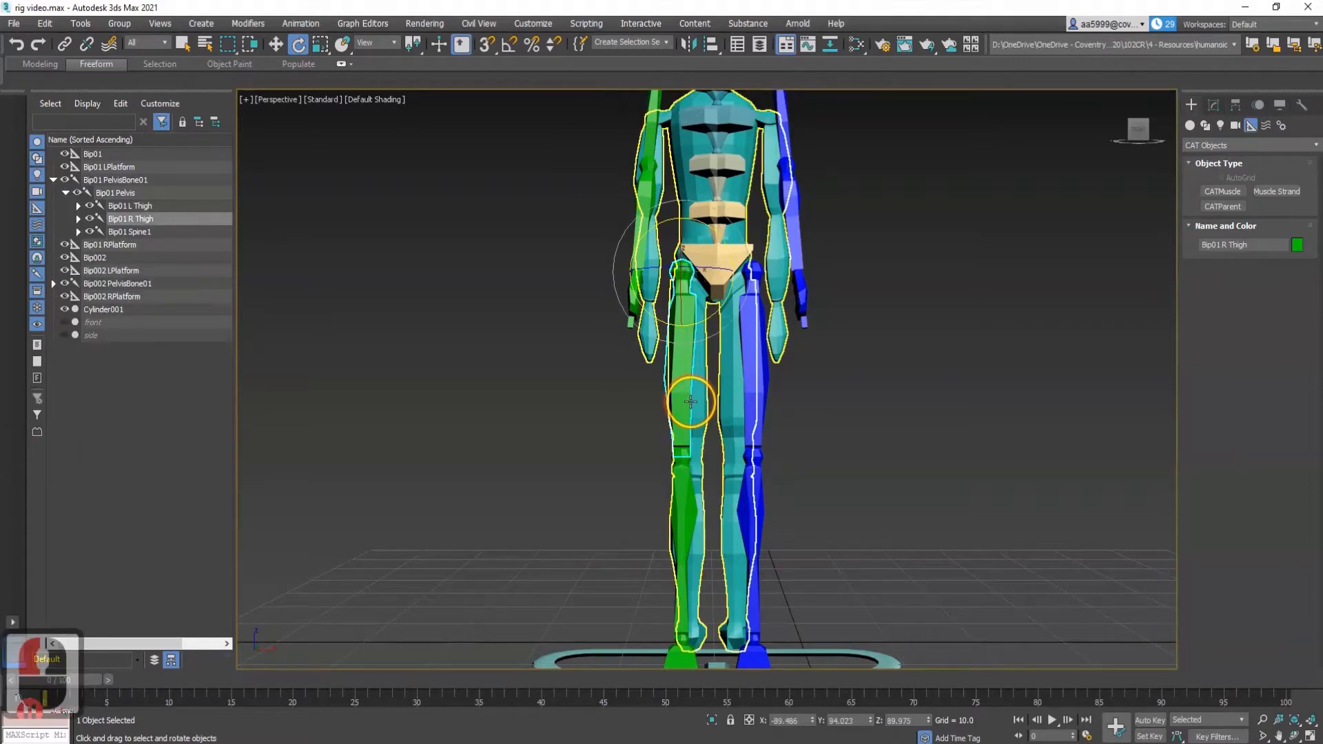
pyautogui.scroll(2, 689, 396)
pyautogui.scroll(-2, 691, 399)
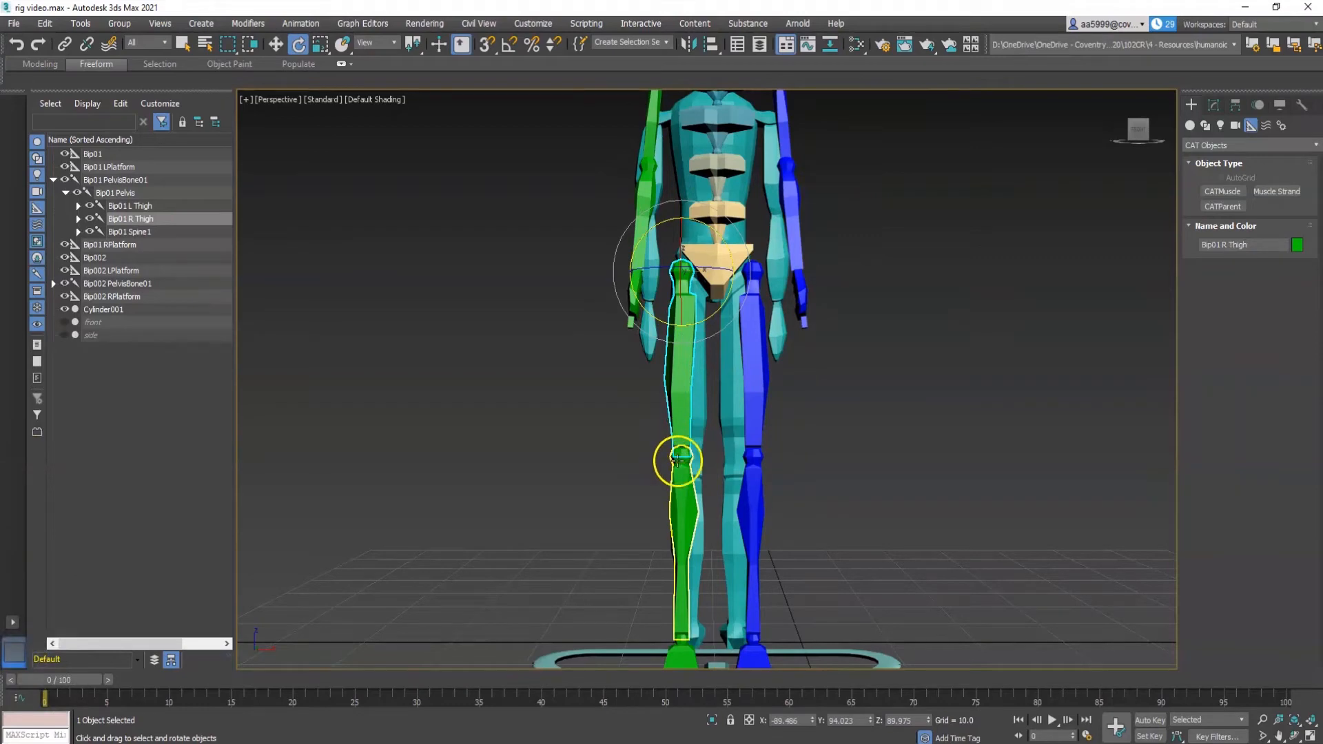
pyautogui.moveTo(704, 498); pyautogui.dragTo(645, 496, button='middle')
pyautogui.scroll(2, 644, 555)
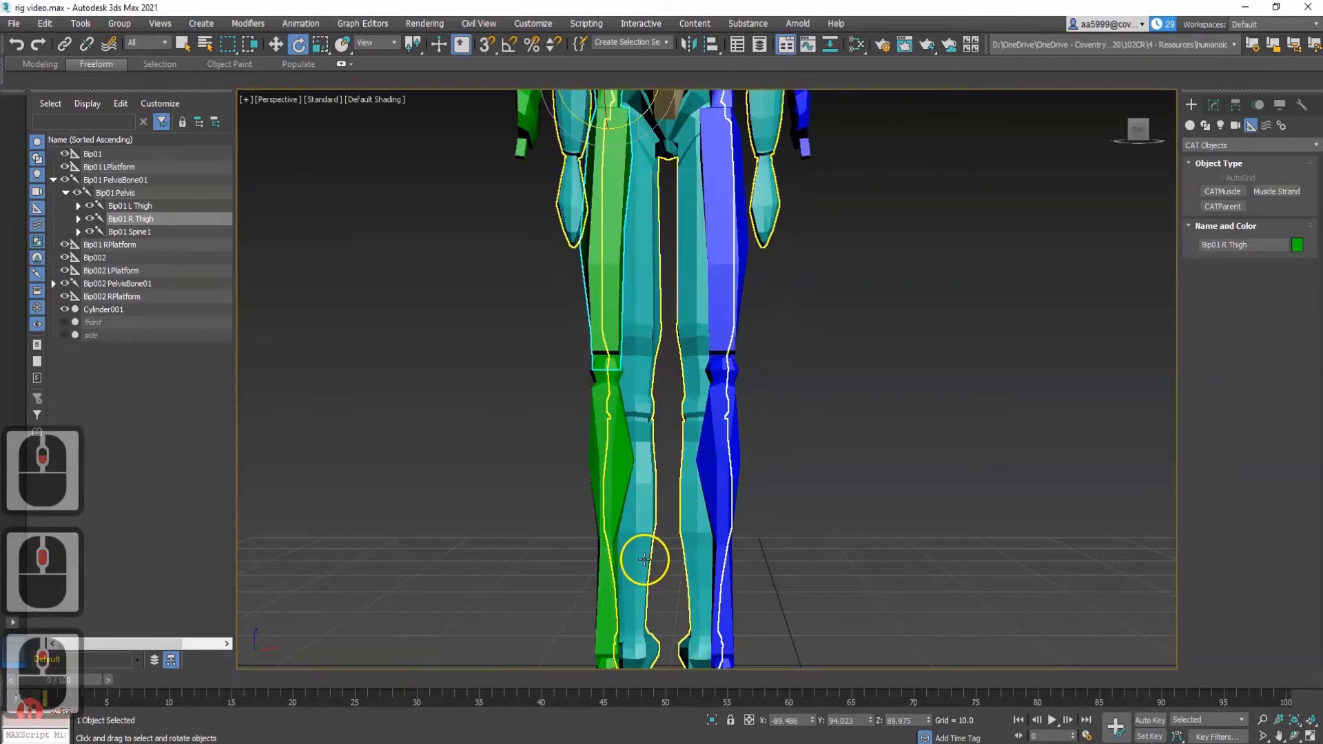
pyautogui.scroll(-2, 674, 366)
pyautogui.moveTo(680, 353); pyautogui.dragTo(681, 437, button='middle')
pyautogui.press('r')
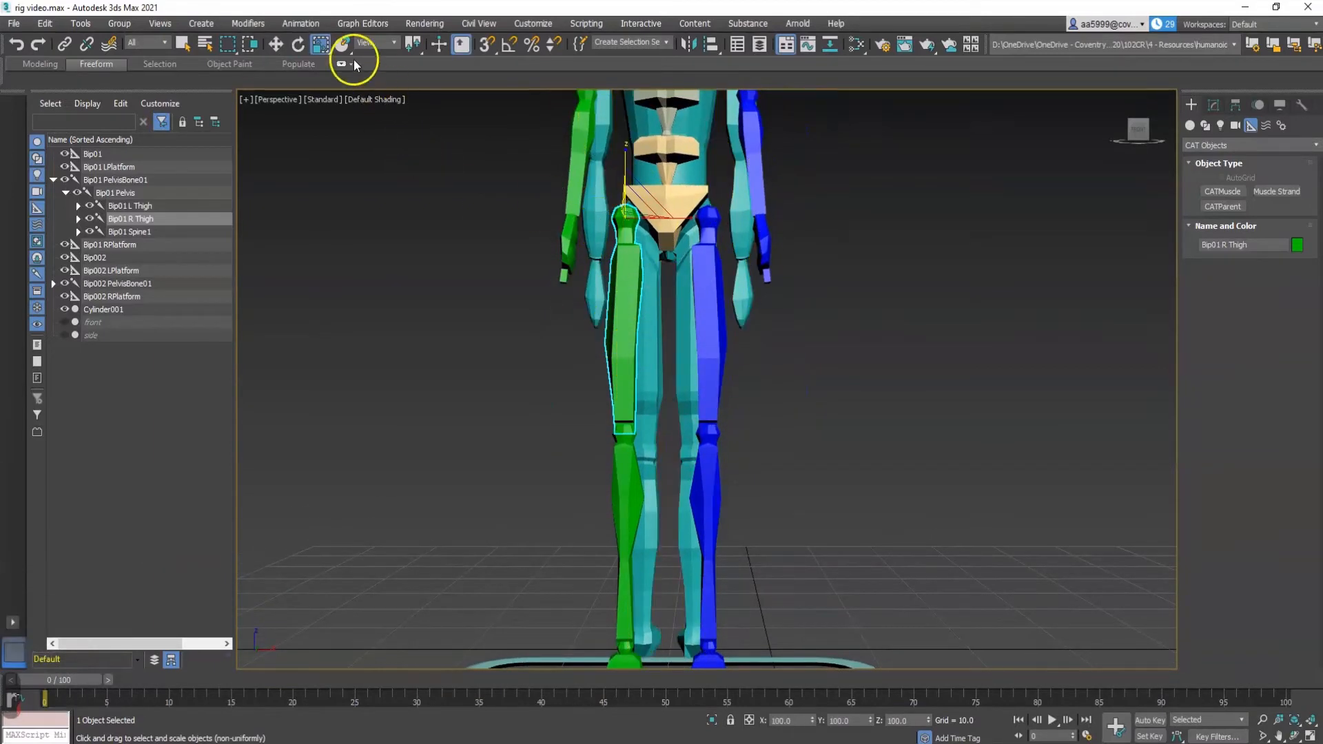
pyautogui.moveTo(626, 150); pyautogui.dragTo(629, 142)
# Compare the bent right leg with the model from the side and fine-tune the thigh's length to about 101%.
pyautogui.keyDown('alt'); pyautogui.moveTo(652, 466); pyautogui.dragTo(599, 466, button='middle'); pyautogui.keyUp('alt')
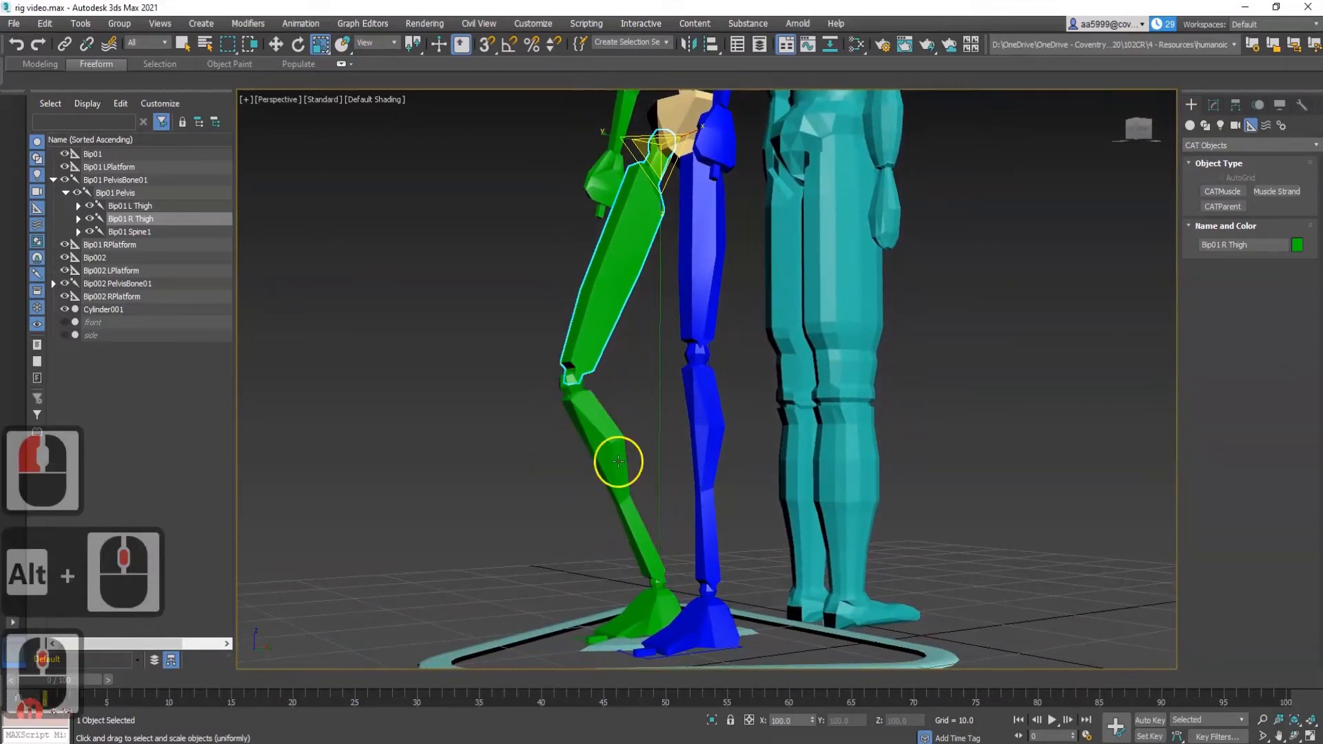
pyautogui.keyDown('alt'); pyautogui.moveTo(626, 363); pyautogui.dragTo(780, 377, button='middle'); pyautogui.keyUp('alt')
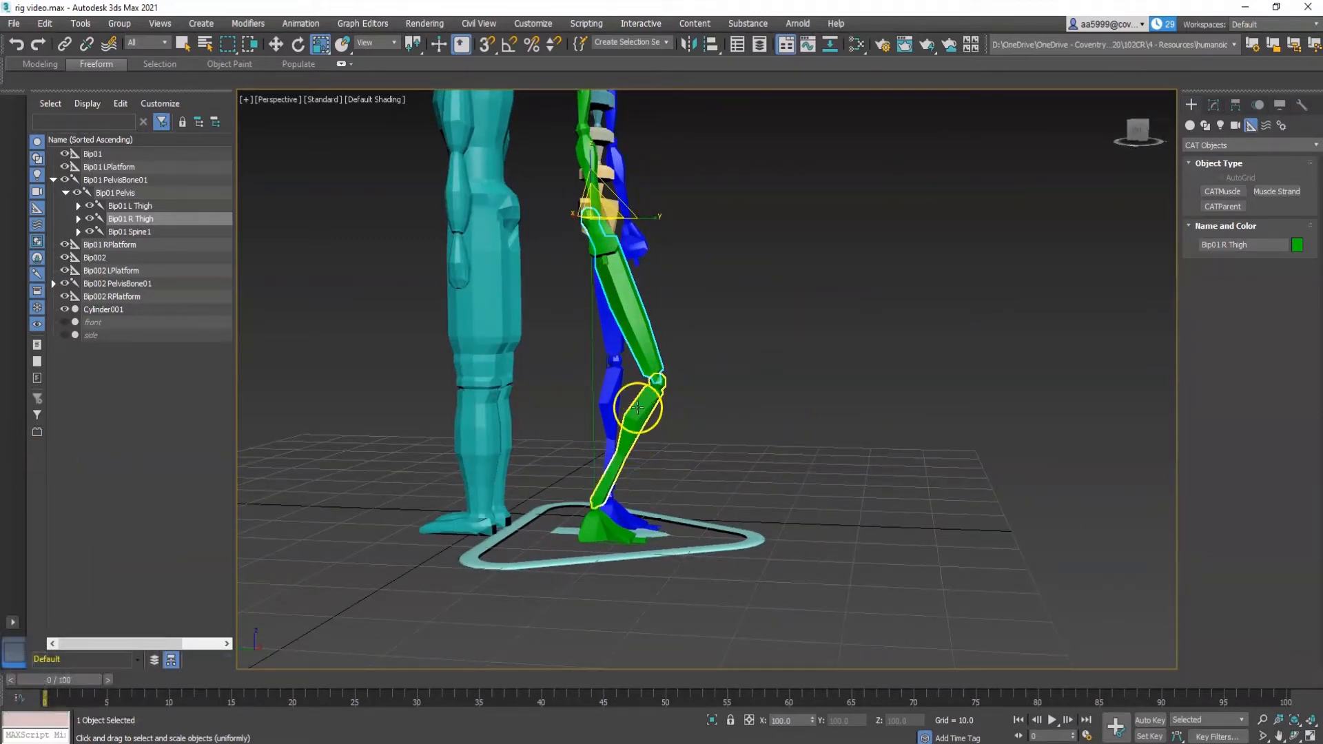
pyautogui.keyDown('alt'); pyautogui.moveTo(556, 334); pyautogui.dragTo(670, 507, button='middle'); pyautogui.keyUp('alt')
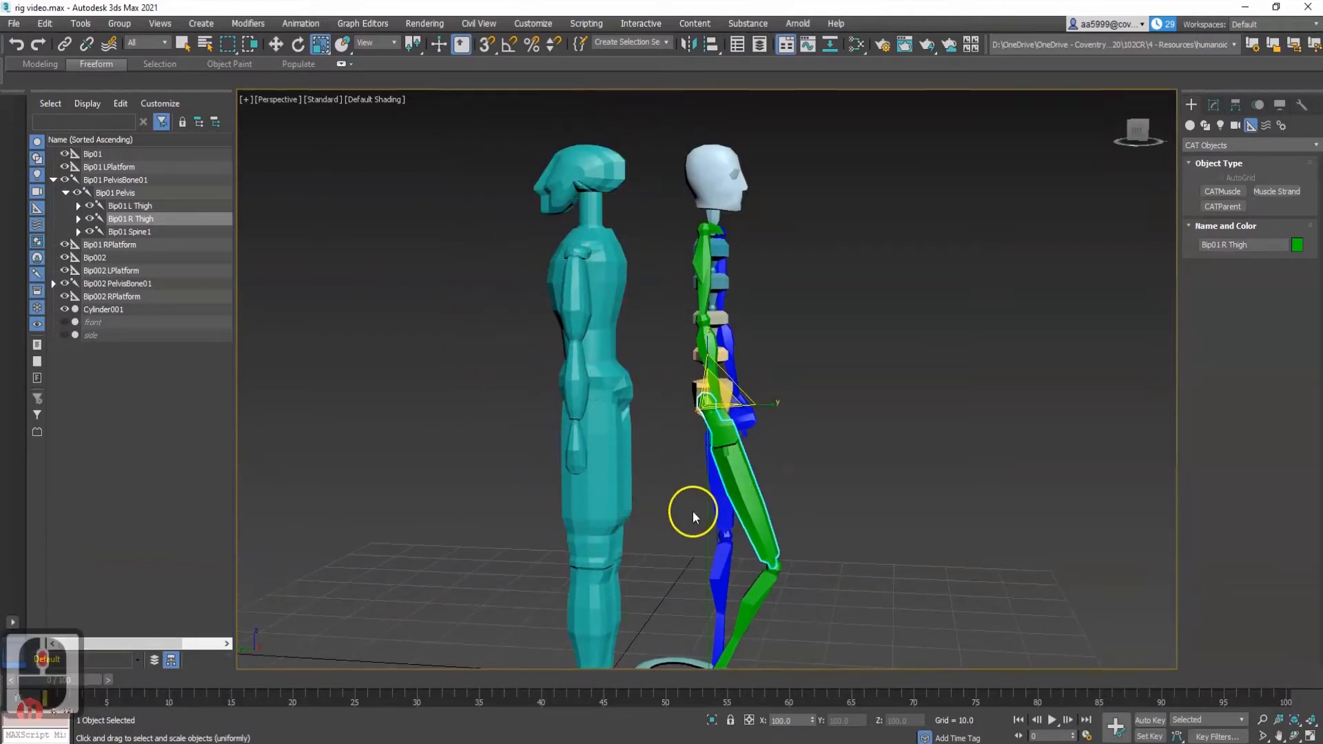
pyautogui.moveTo(756, 555); pyautogui.dragTo(729, 404, button='middle')
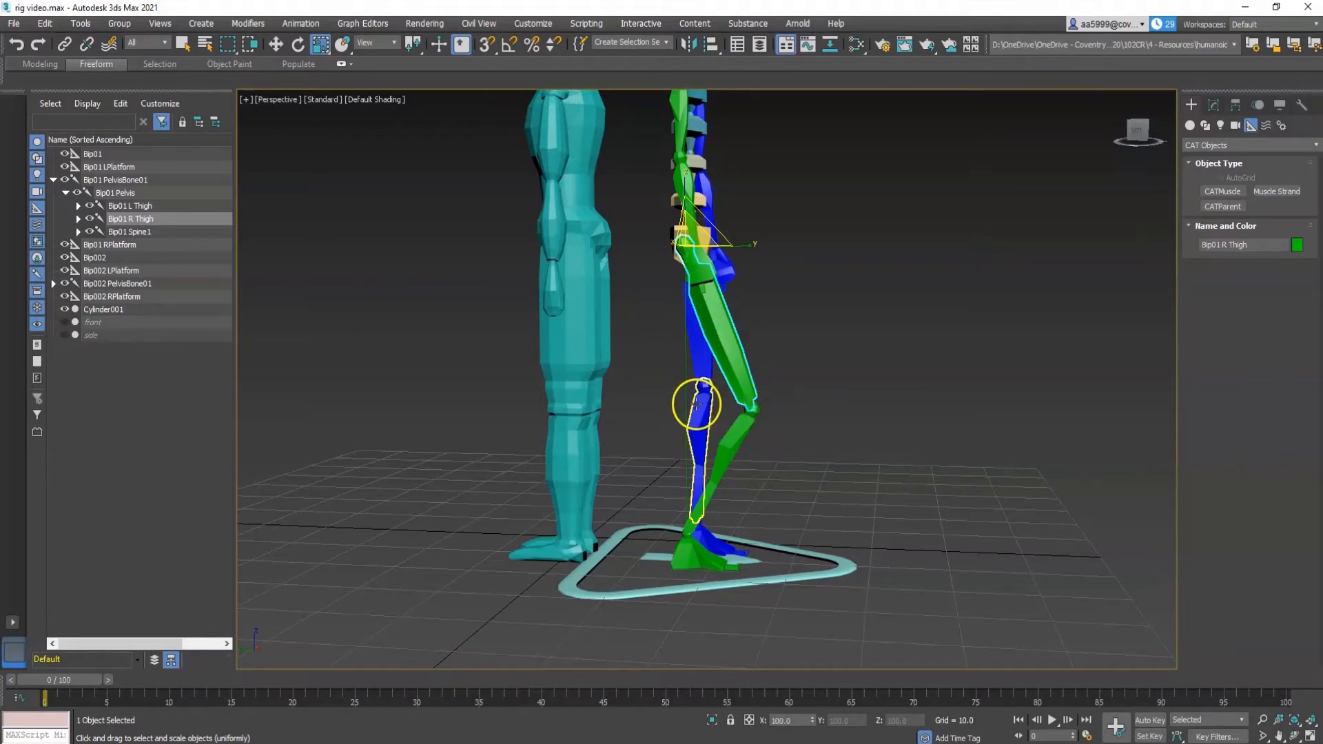
pyautogui.scroll(3, 720, 407)
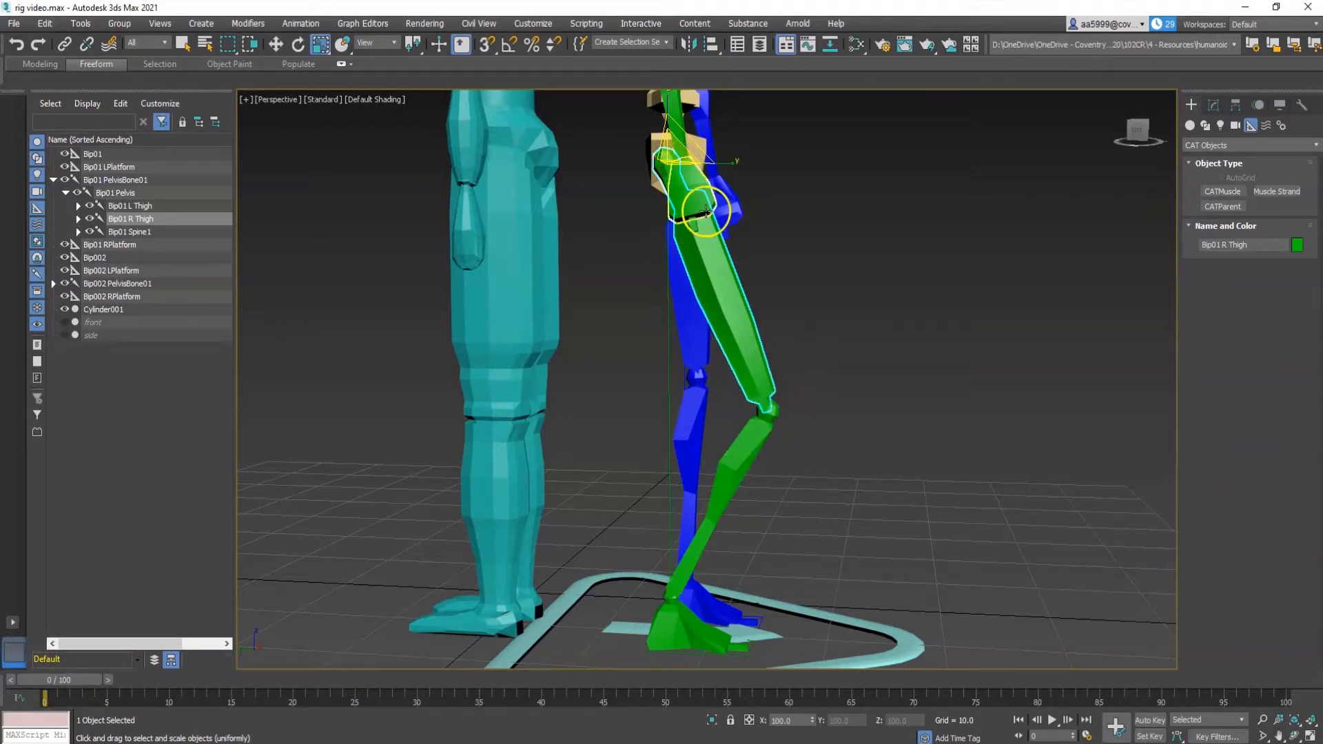
pyautogui.moveTo(700, 168); pyautogui.dragTo(719, 269, button='middle')
pyautogui.moveTo(676, 128)
pyautogui.mouseDown()
pyautogui.moveTo(681, 108)
pyautogui.moveTo(680, 129)
pyautogui.mouseUp()
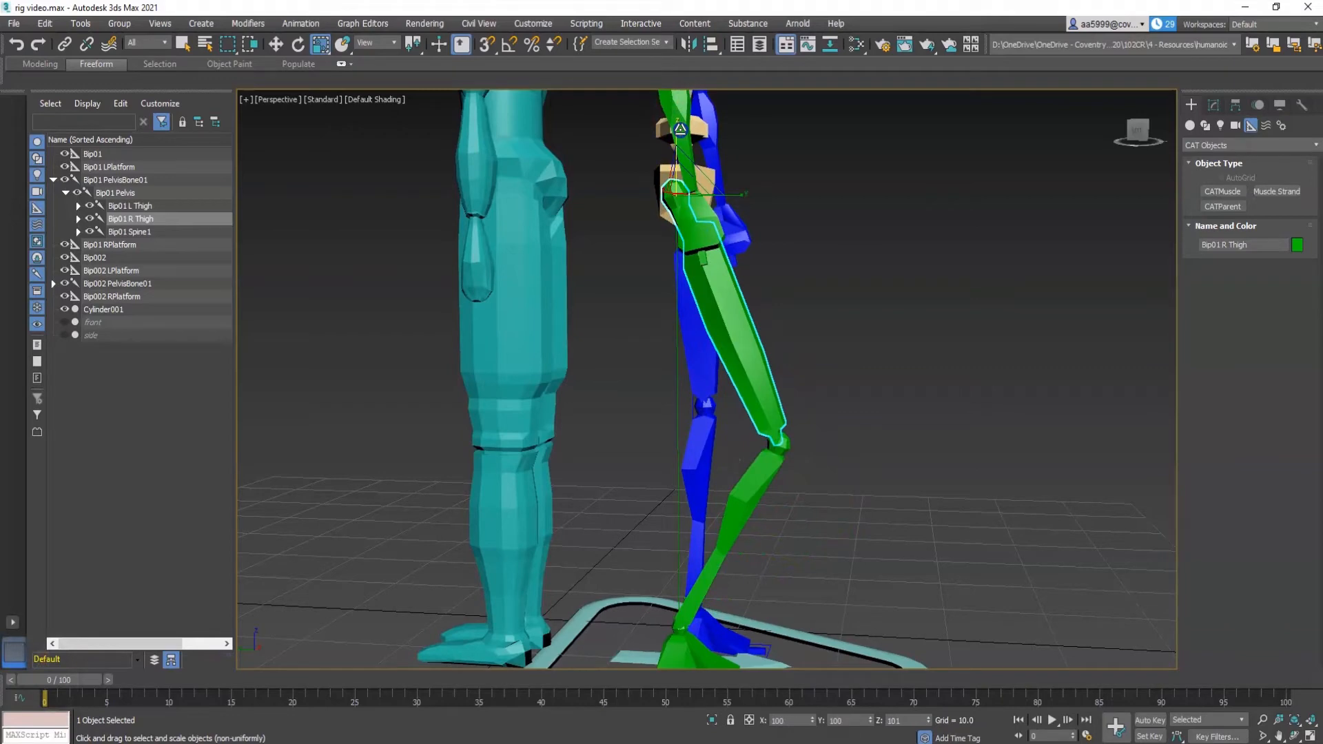
# Shorten the rig's right calf bone along its length until the bent right leg straightens above the foot.
pyautogui.keyDown('alt'); pyautogui.moveTo(680, 129); pyautogui.dragTo(744, 513, button='middle'); pyautogui.keyUp('alt')
pyautogui.click(743, 513)
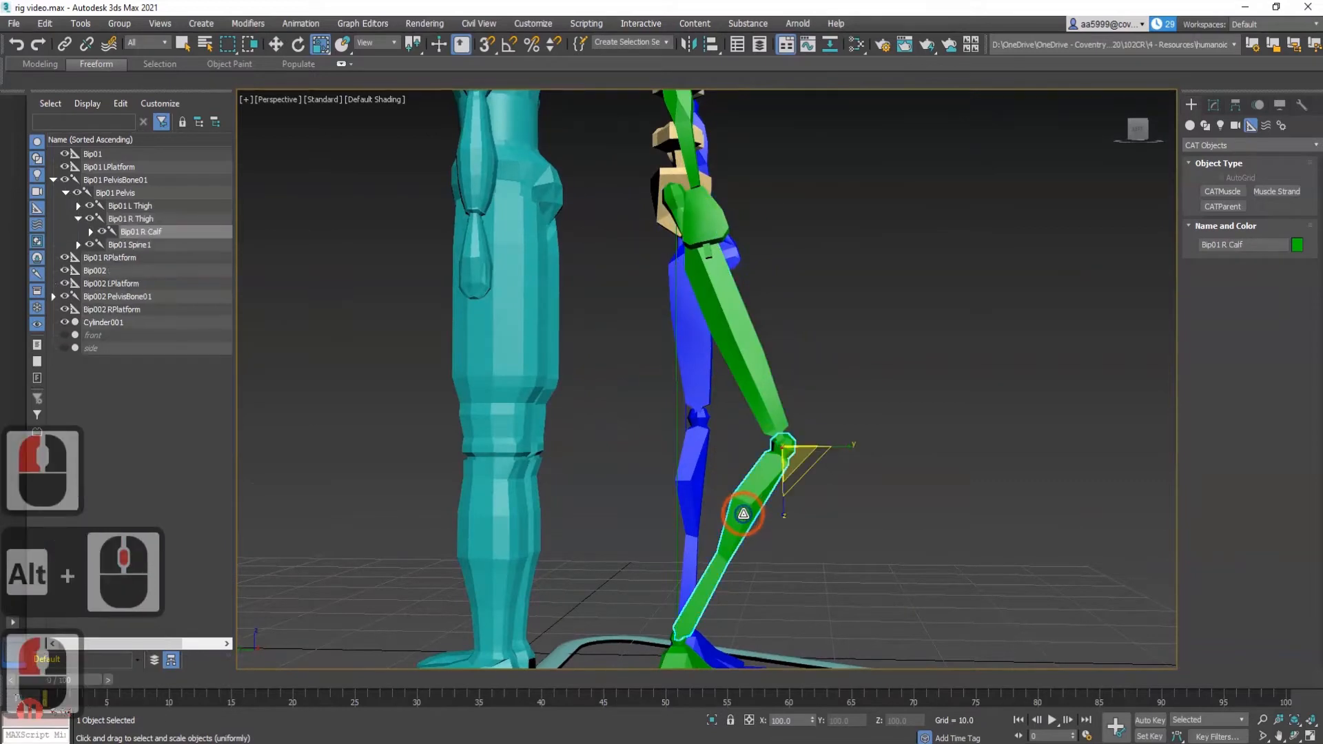
pyautogui.moveTo(782, 510); pyautogui.dragTo(768, 482)
pyautogui.keyDown('alt'); pyautogui.moveTo(768, 486); pyautogui.dragTo(722, 412, button='middle'); pyautogui.keyUp('alt')
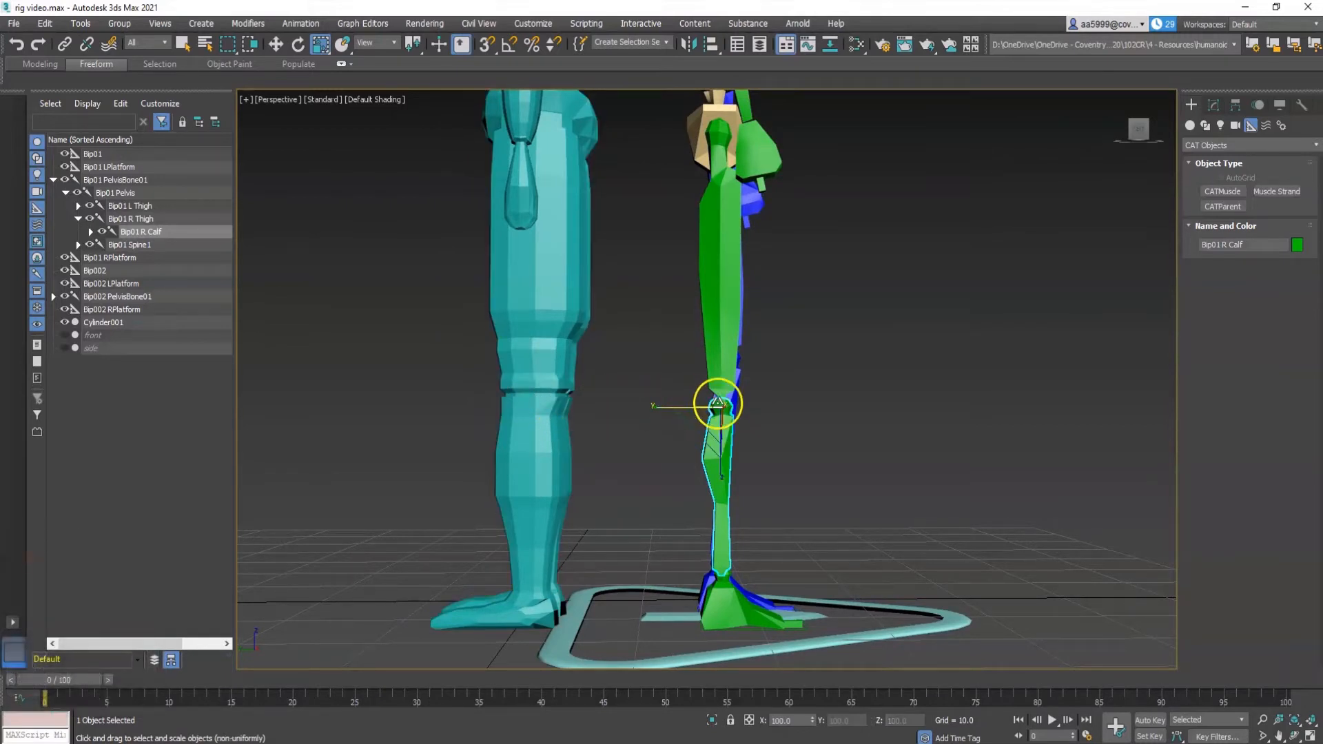
# Adjust the right foot bone's length and height with non-uniform scaling to fit the model's foot.
pyautogui.press('r')
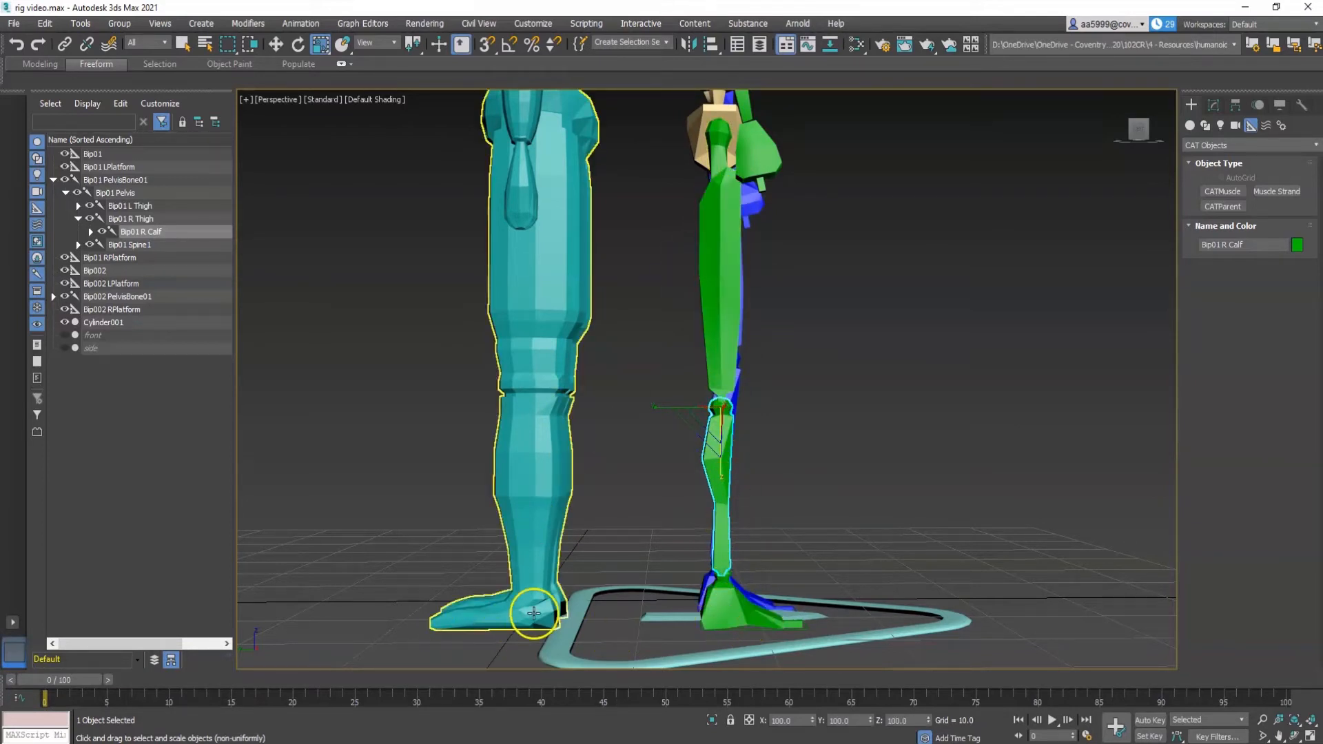
pyautogui.click(710, 612)
pyautogui.keyDown('alt'); pyautogui.moveTo(710, 612); pyautogui.dragTo(635, 532, button='middle'); pyautogui.keyUp('alt')
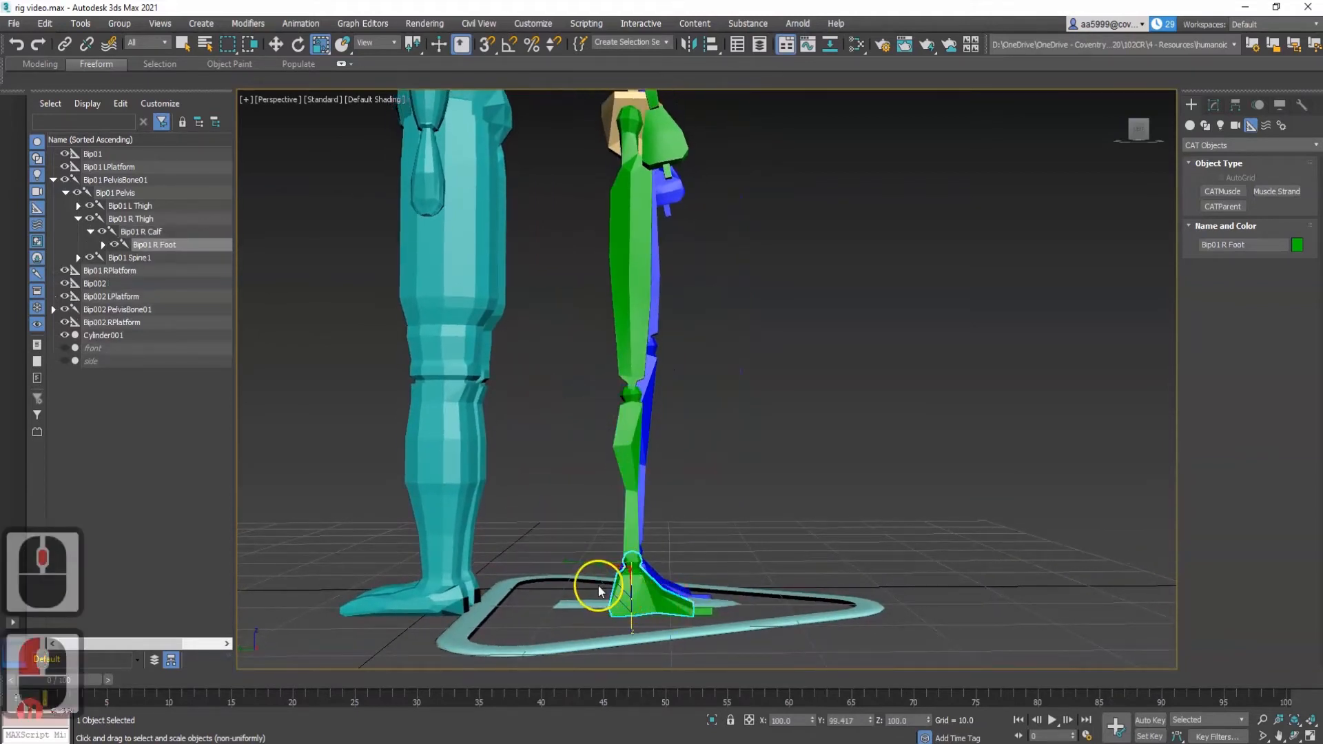
pyautogui.moveTo(583, 565); pyautogui.dragTo(574, 563)
pyautogui.keyDown('alt'); pyautogui.moveTo(629, 585); pyautogui.dragTo(606, 633, button='middle'); pyautogui.keyUp('alt')
pyautogui.moveTo(690, 584); pyautogui.dragTo(700, 588)
pyautogui.keyDown('alt'); pyautogui.moveTo(637, 602); pyautogui.dragTo(682, 584, button='middle'); pyautogui.keyUp('alt')
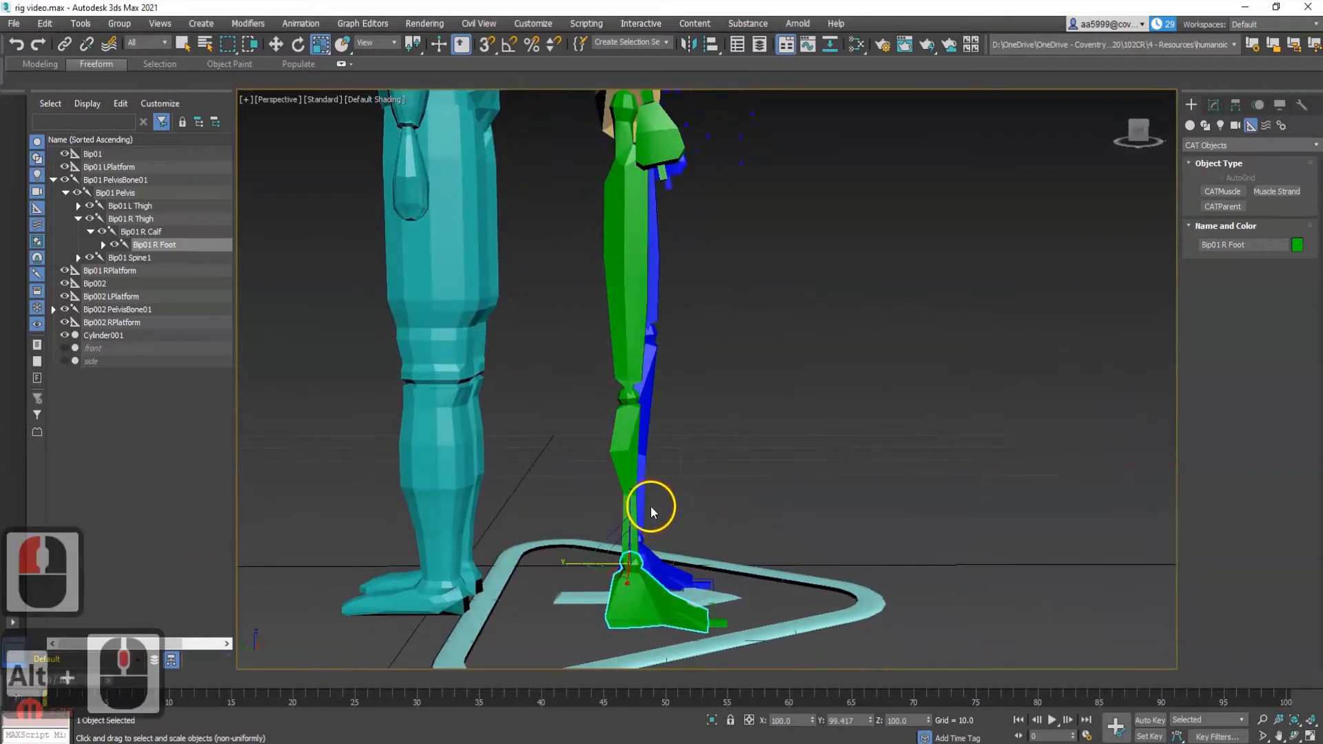
pyautogui.moveTo(631, 505); pyautogui.dragTo(637, 523)
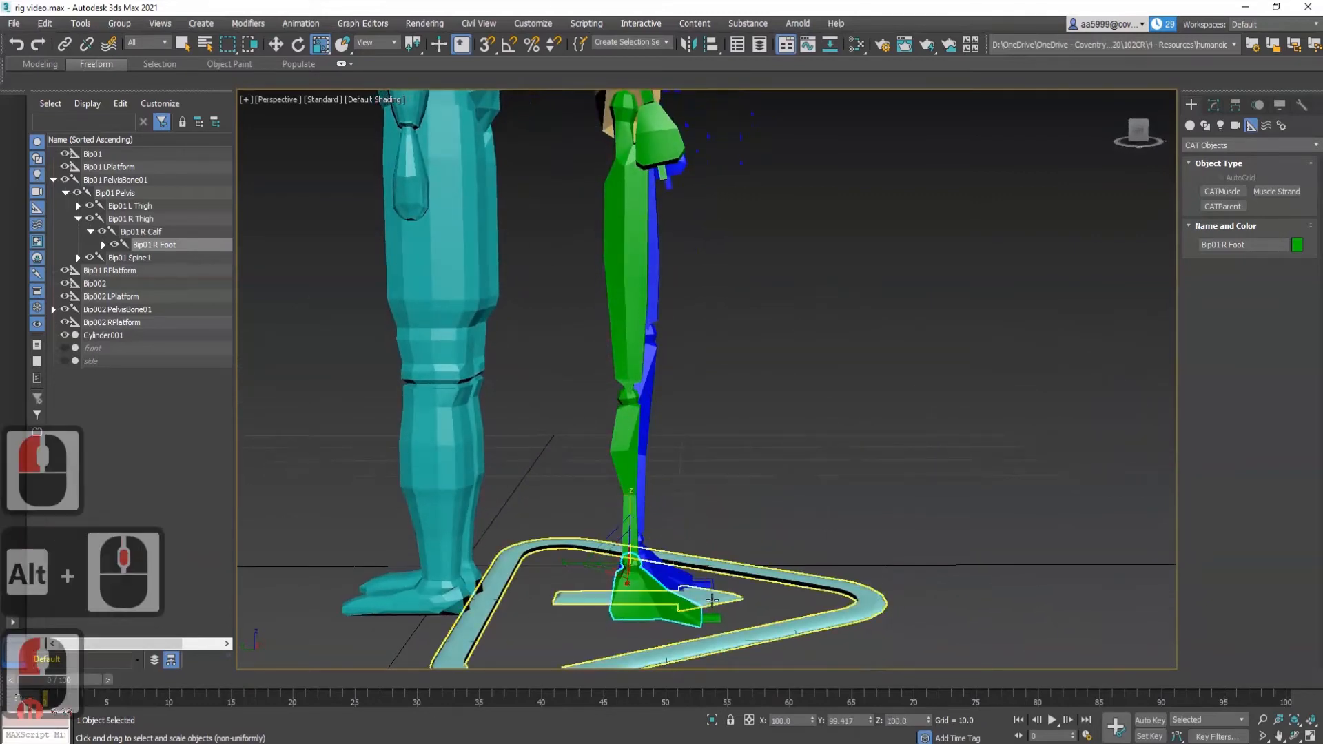
# Lengthen the rig's left thigh bone along its own axis to follow the right thigh's proportions.
pyautogui.keyDown('alt'); pyautogui.moveTo(712, 591); pyautogui.dragTo(544, 524, button='middle'); pyautogui.keyUp('alt')
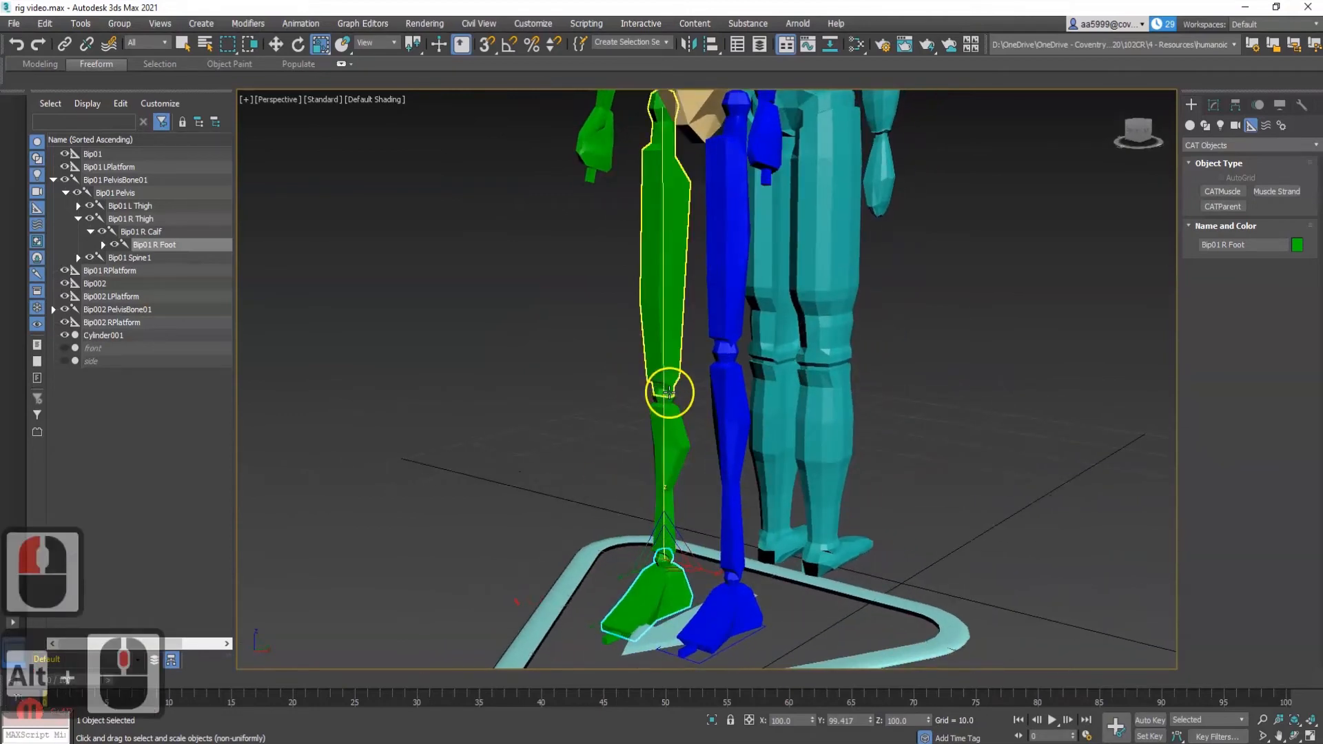
pyautogui.keyDown('alt'); pyautogui.moveTo(679, 399); pyautogui.dragTo(762, 303, button='middle'); pyautogui.keyUp('alt')
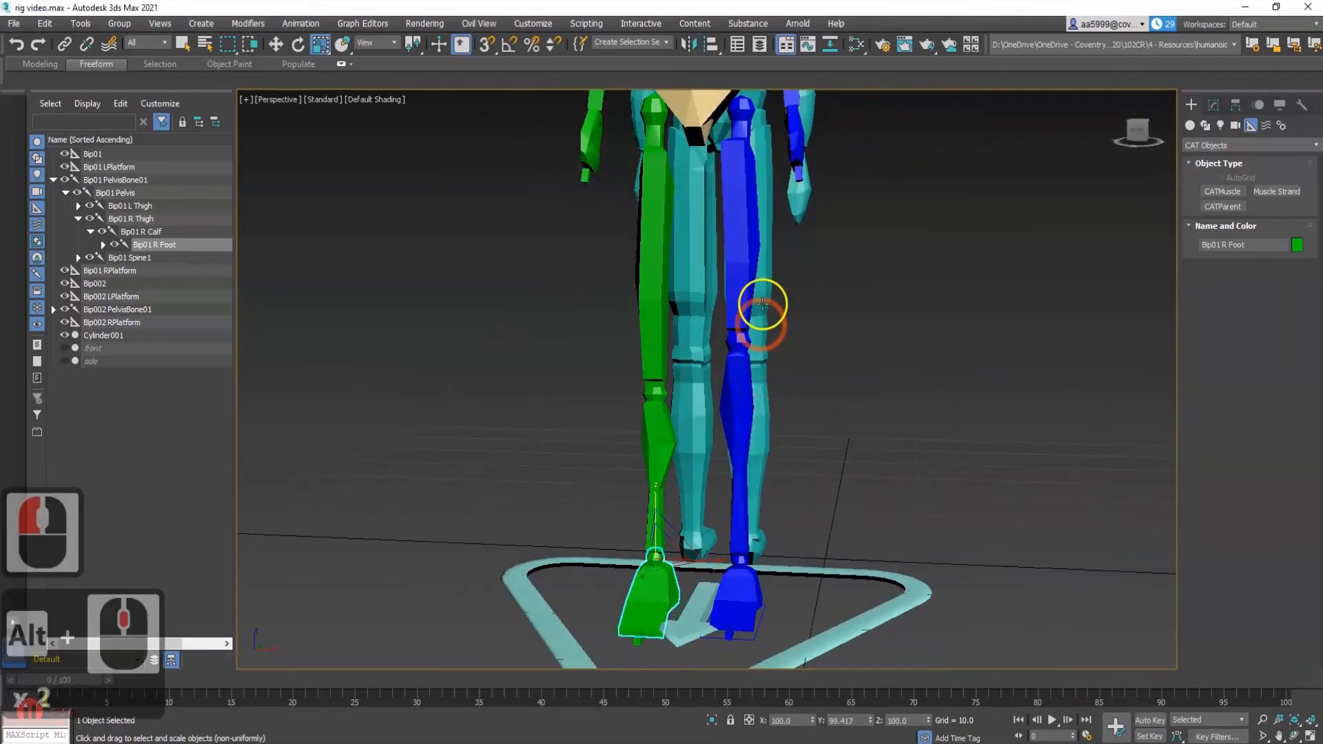
pyautogui.click(740, 247)
pyautogui.moveTo(733, 349); pyautogui.dragTo(720, 368, button='middle')
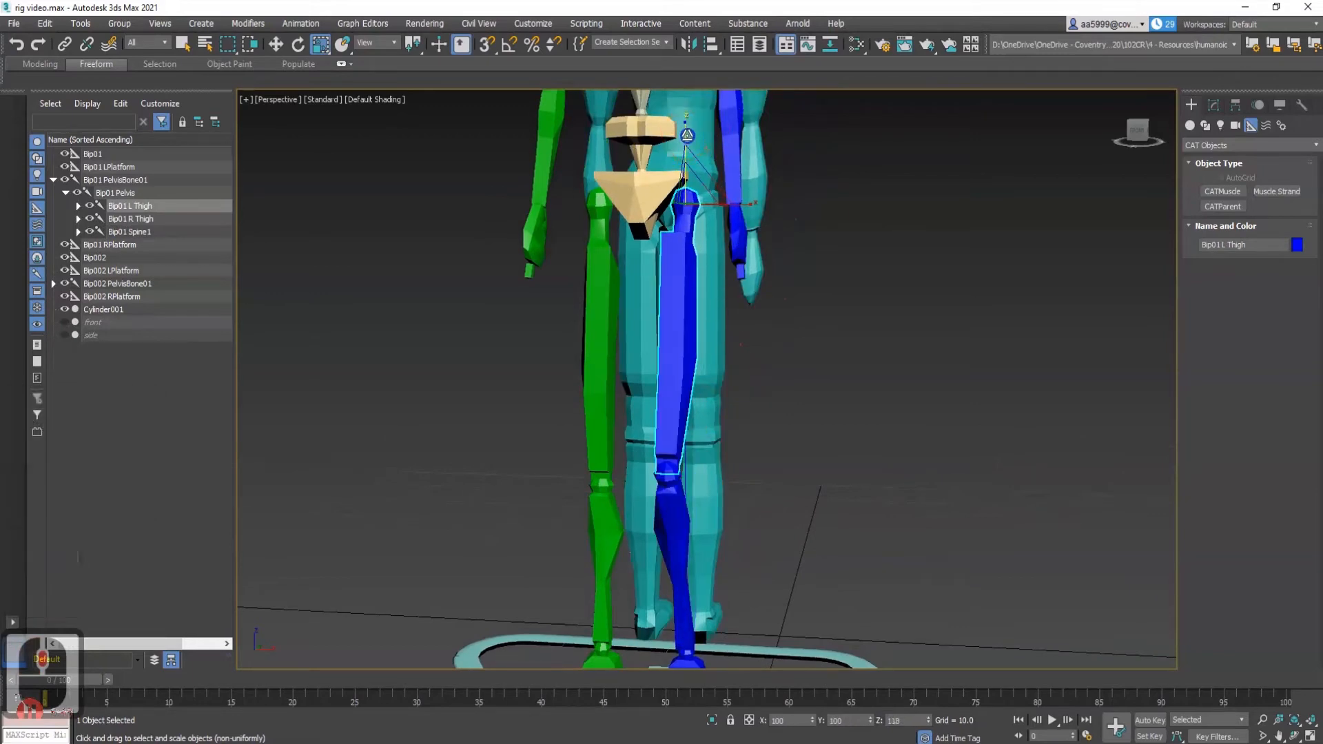
pyautogui.keyDown('alt'); pyautogui.moveTo(685, 408); pyautogui.dragTo(672, 545, button='middle'); pyautogui.keyUp('alt')
# Shorten the rig's left calf bone along its length until the bent left leg straightens.
pyautogui.click(659, 510)
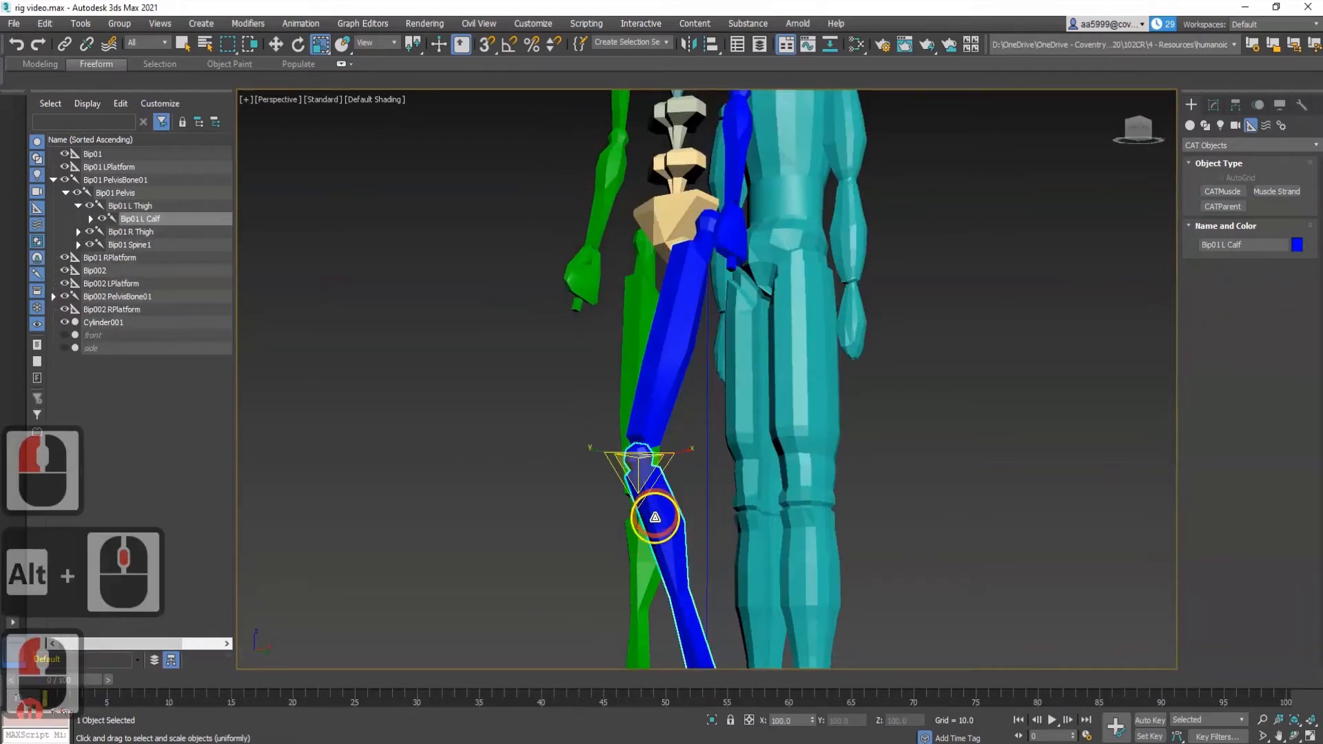
pyautogui.moveTo(640, 522)
pyautogui.mouseDown()
pyautogui.moveTo(632, 547)
pyautogui.moveTo(637, 508)
pyautogui.mouseUp()
pyautogui.keyDown('alt'); pyautogui.moveTo(727, 565); pyautogui.dragTo(738, 446, button='middle'); pyautogui.keyUp('alt')
pyautogui.click(702, 419)
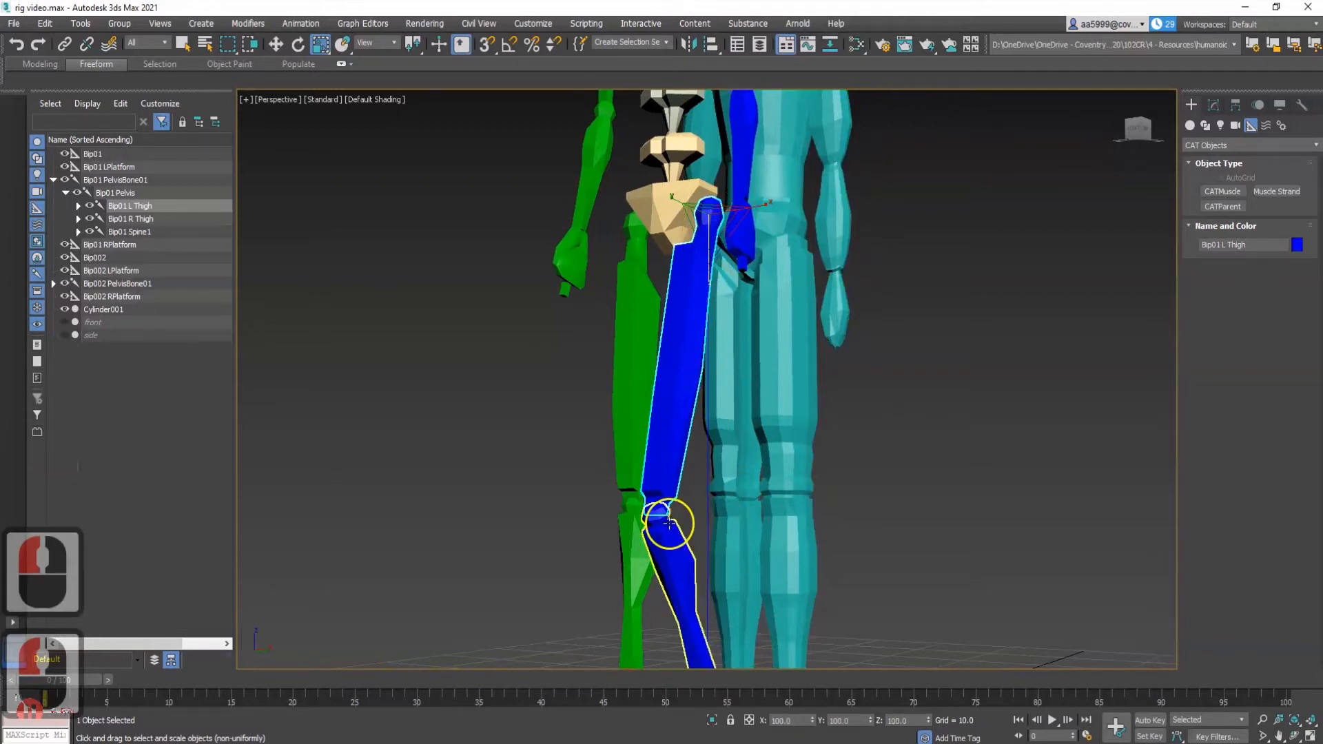
pyautogui.click(661, 546)
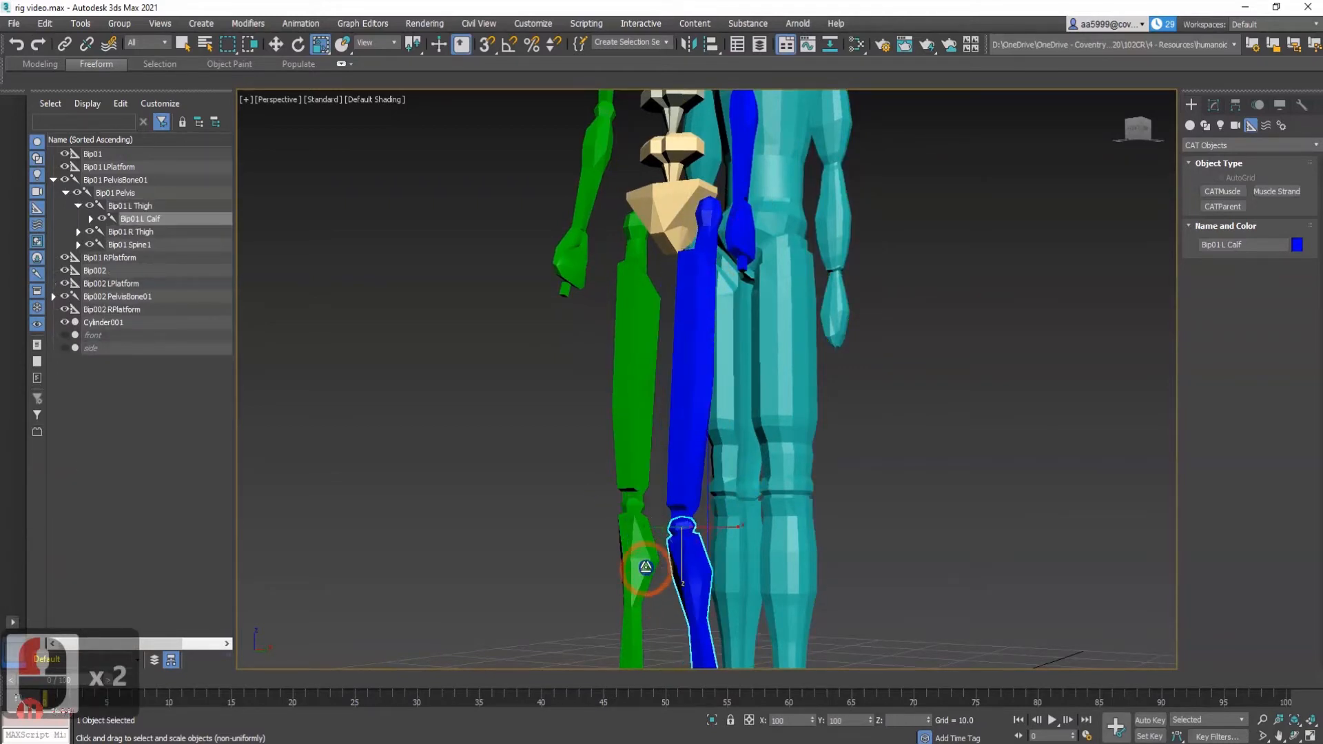
pyautogui.moveTo(647, 558); pyautogui.dragTo(648, 562)
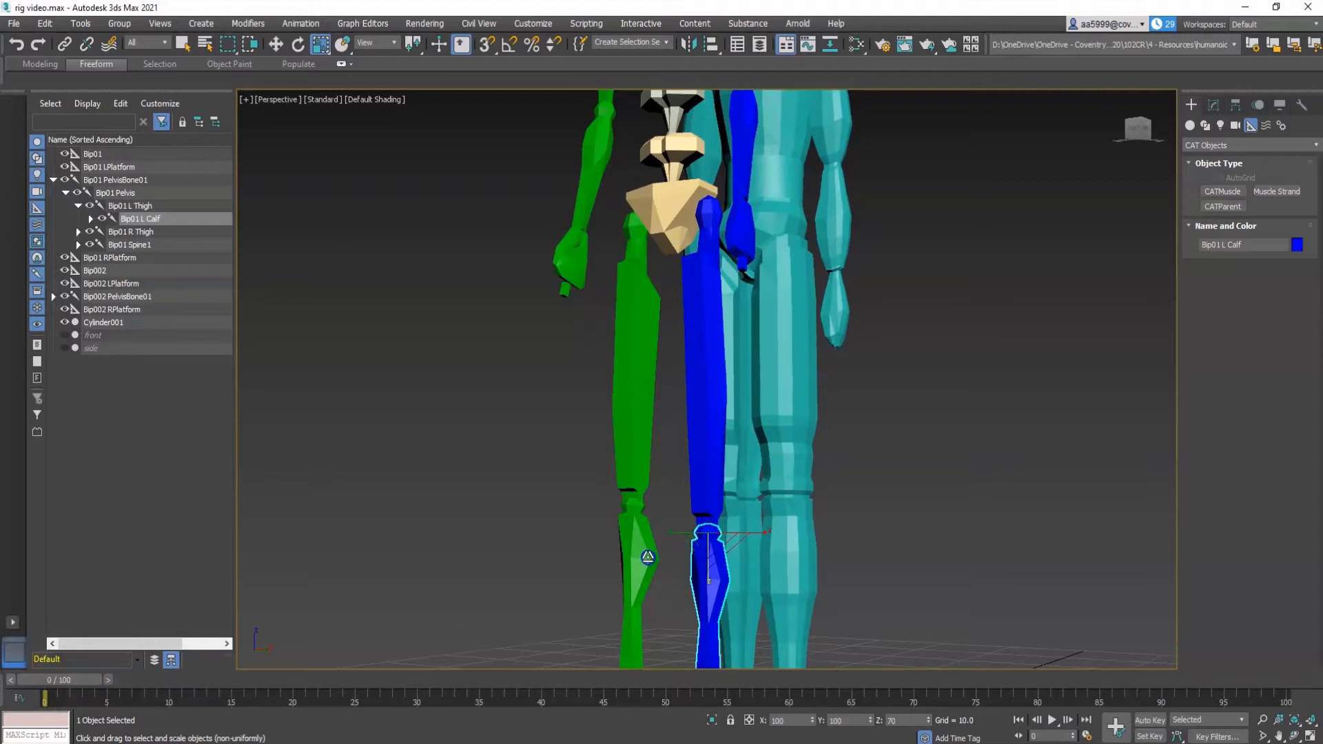
# Shorten the left thigh bone slightly so that the left knee lines up with the right knee.
pyautogui.doubleClick(709, 445)
pyautogui.moveTo(738, 276); pyautogui.dragTo(714, 277)
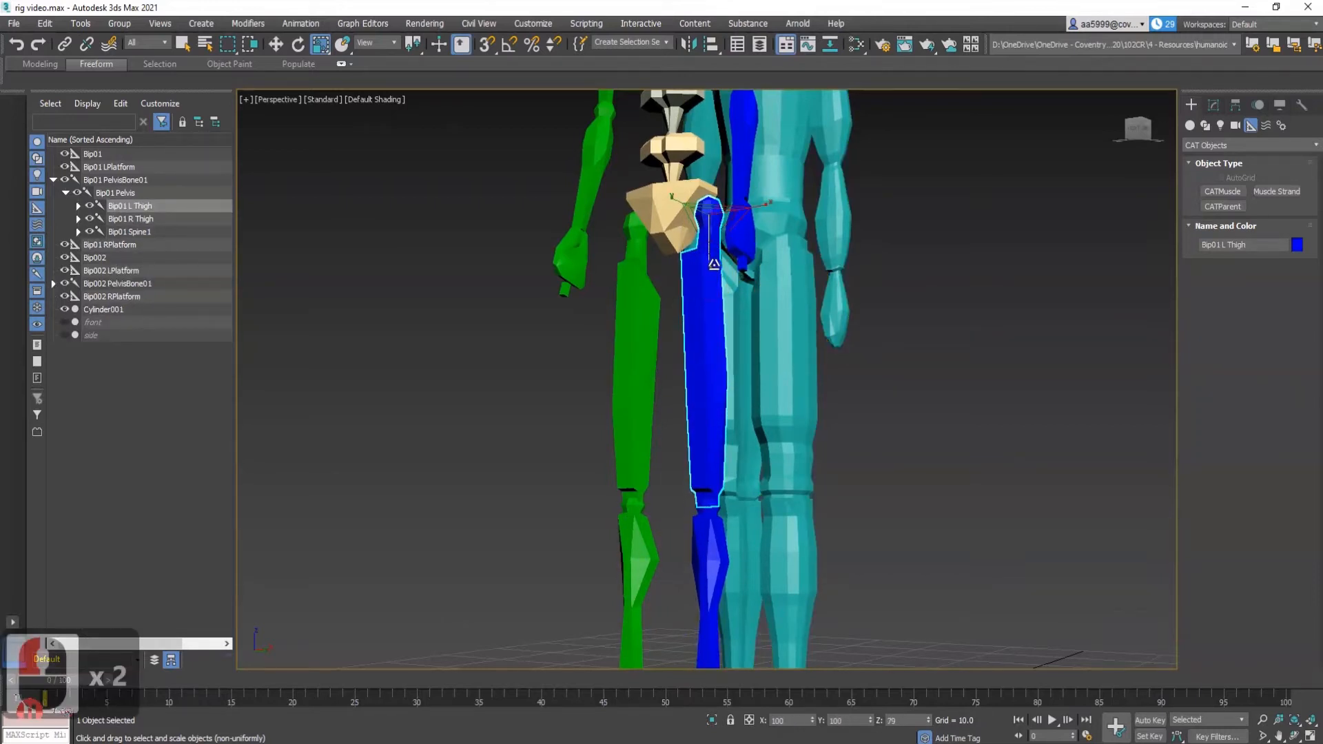
pyautogui.moveTo(714, 263); pyautogui.dragTo(713, 262)
pyautogui.keyDown('alt'); pyautogui.moveTo(710, 494); pyautogui.dragTo(706, 405, button='middle'); pyautogui.keyUp('alt')
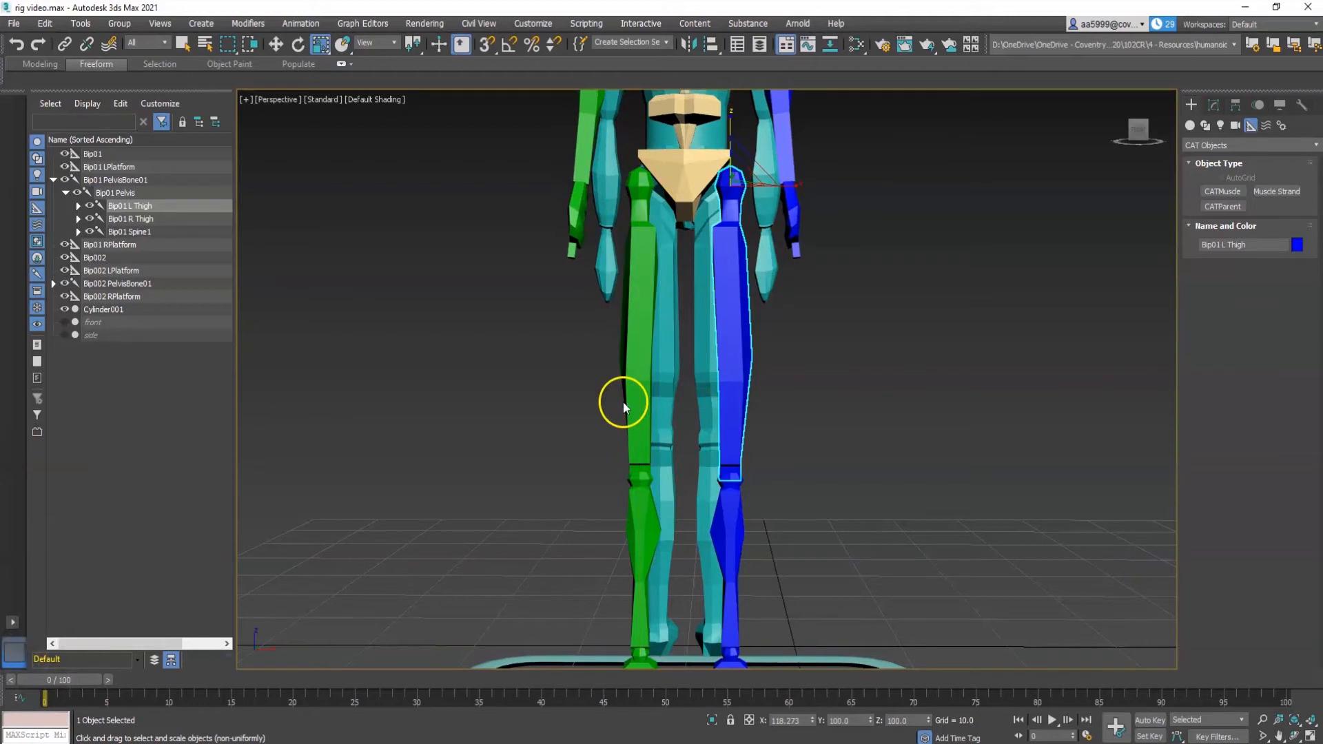
# Move the right thigh bone inward toward the pelvis centre to sit over the model's right hip.
pyautogui.moveTo(724, 322); pyautogui.dragTo(738, 390, button='middle')
pyautogui.click(644, 290)
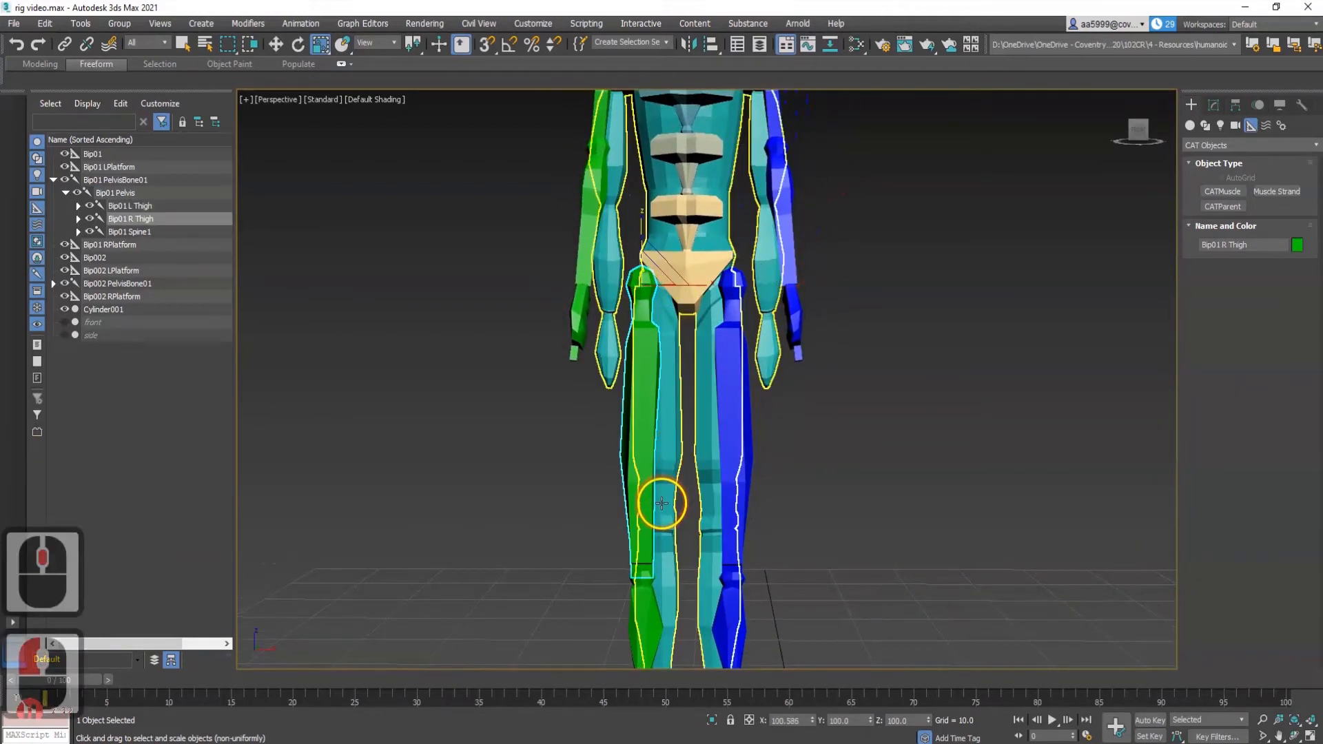
pyautogui.press('w')
pyautogui.moveTo(698, 286); pyautogui.dragTo(704, 287)
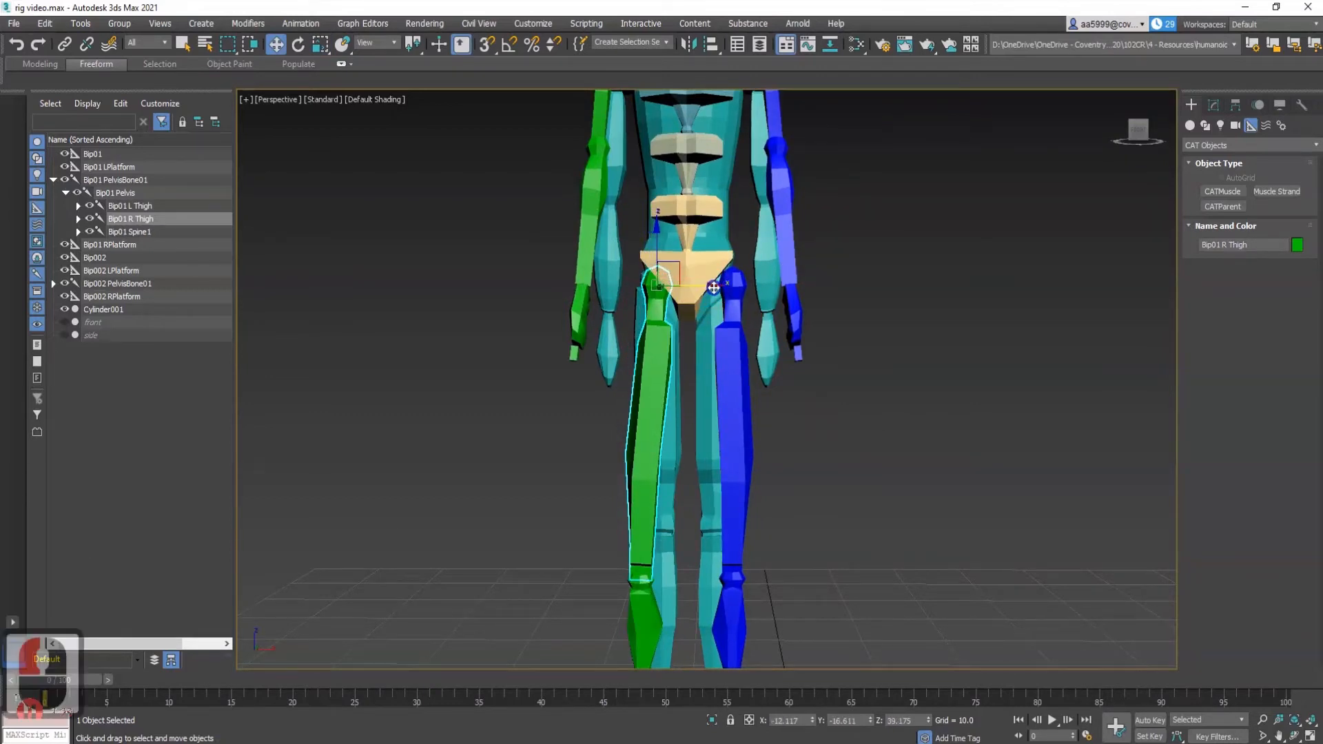
# Move the right calf bone inward so that its knee joint lines up with the model's right knee.
pyautogui.moveTo(653, 481); pyautogui.dragTo(653, 413, button='middle')
pyautogui.click(653, 439)
pyautogui.moveTo(653, 439); pyautogui.dragTo(725, 439)
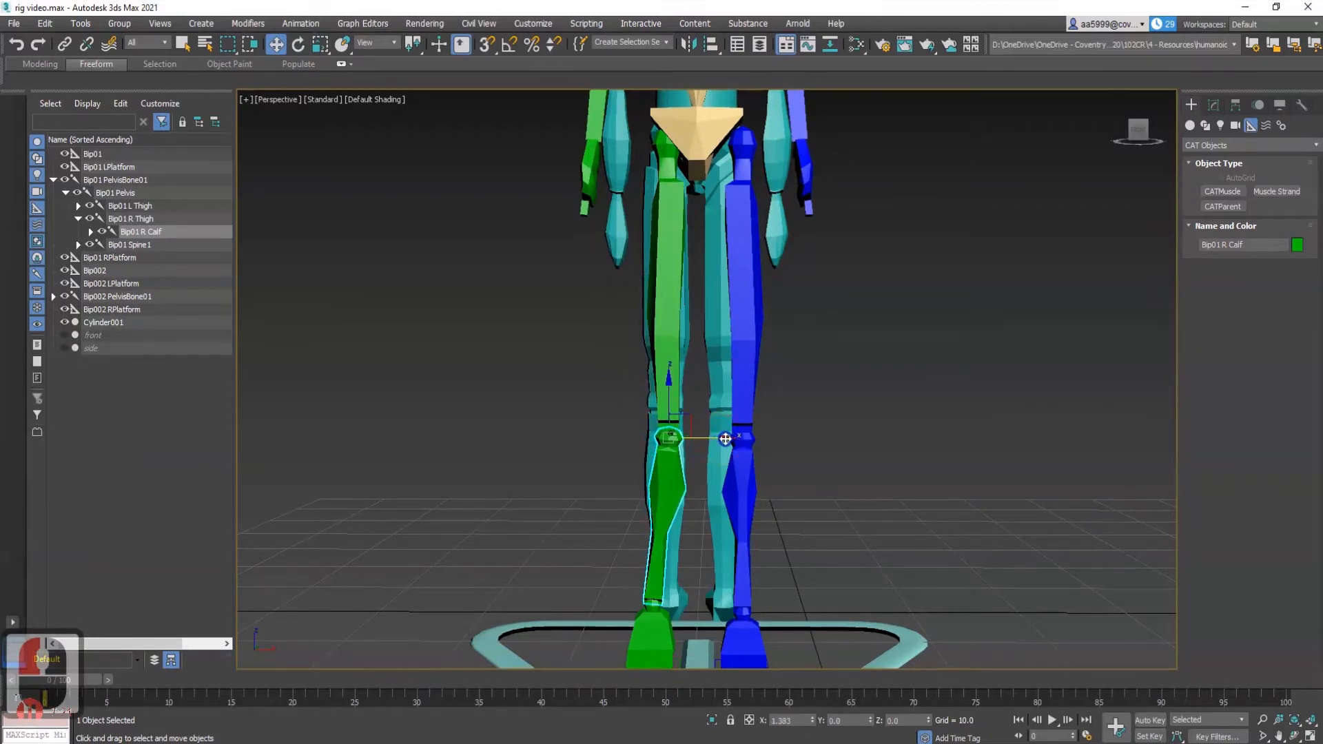
# Move the rig's right foot bone inward so that its ankle sits under the right calf and over the model's ankle.
pyautogui.moveTo(699, 517); pyautogui.dragTo(707, 380, button='middle')
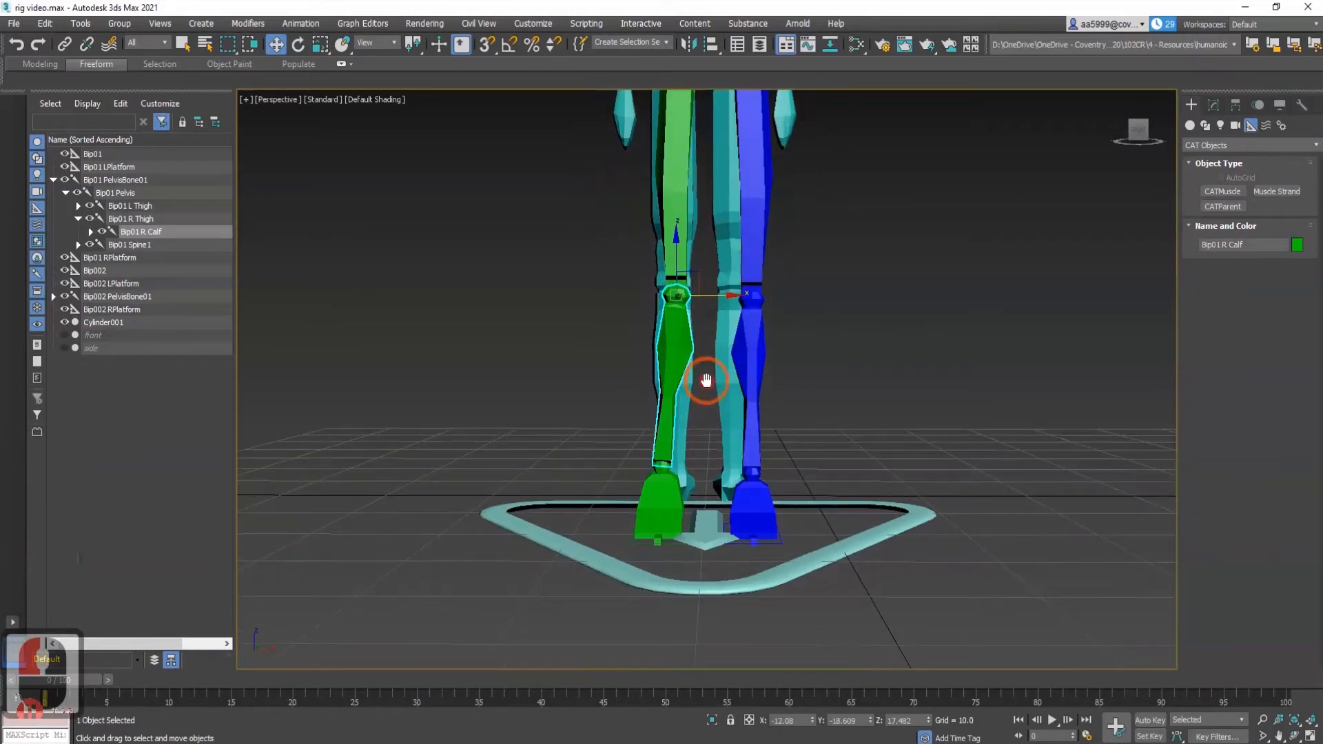
pyautogui.click(665, 467)
pyautogui.moveTo(722, 467); pyautogui.dragTo(723, 469)
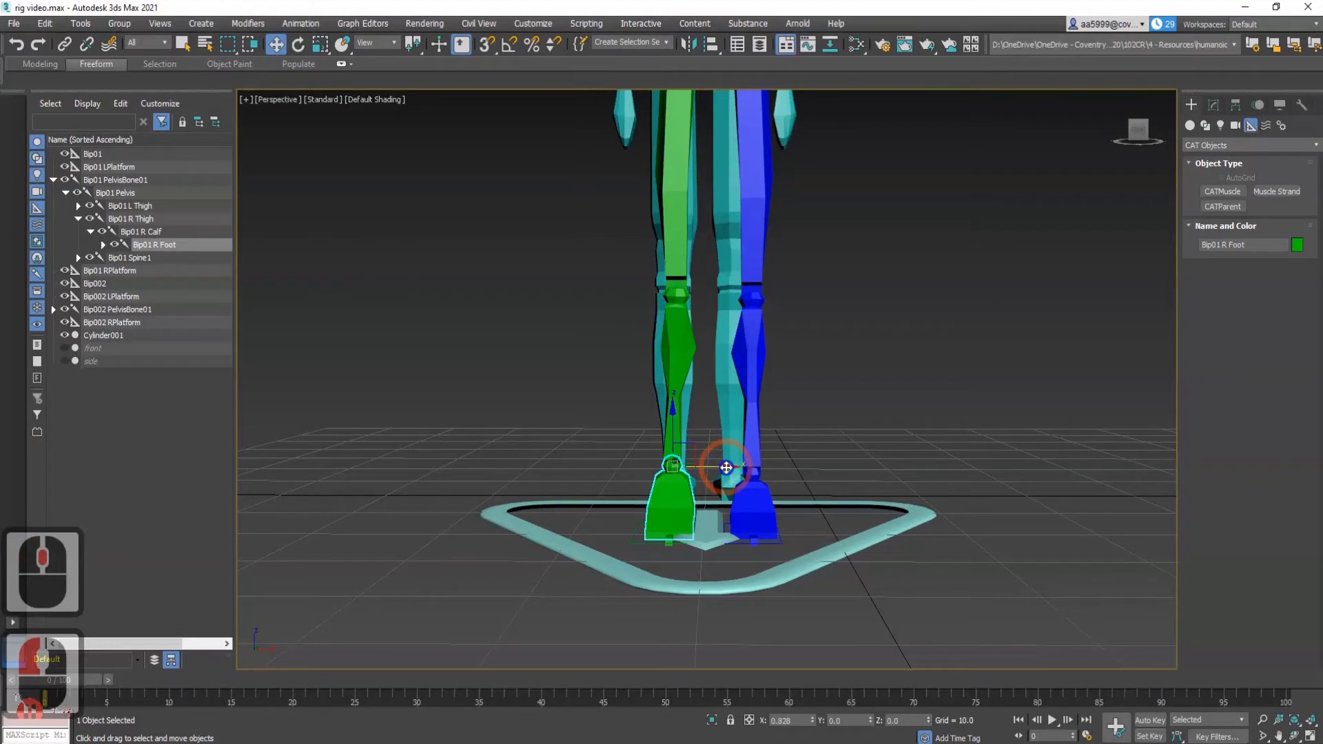
# Move the left foot bone and the left calf bone inward toward the model's left ankle and knee.
pyautogui.click(754, 473)
pyautogui.moveTo(817, 476); pyautogui.dragTo(791, 476)
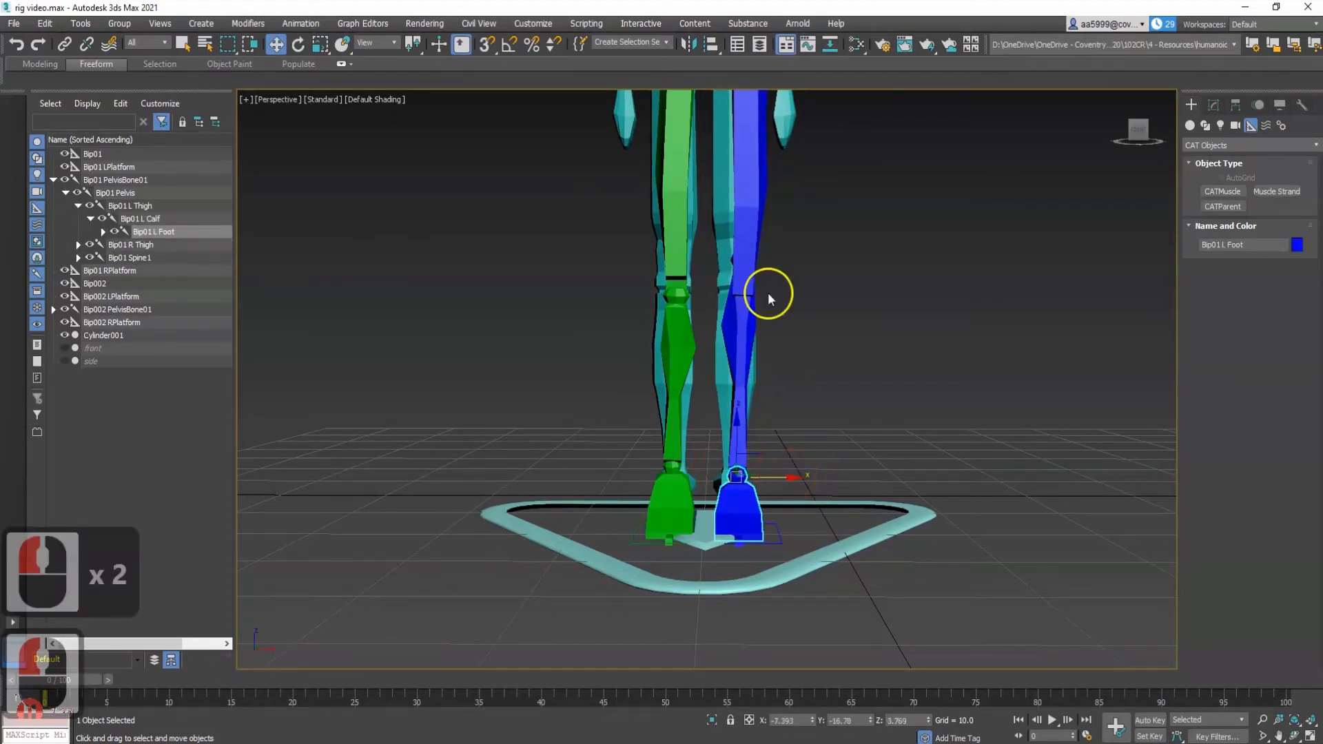
pyautogui.click(737, 311)
pyautogui.moveTo(801, 260); pyautogui.dragTo(792, 260)
# Nudge the right thigh bone down slightly at the hip and rescale it along its length to adjust the right knee's height.
pyautogui.moveTo(783, 274); pyautogui.dragTo(821, 370, button='middle')
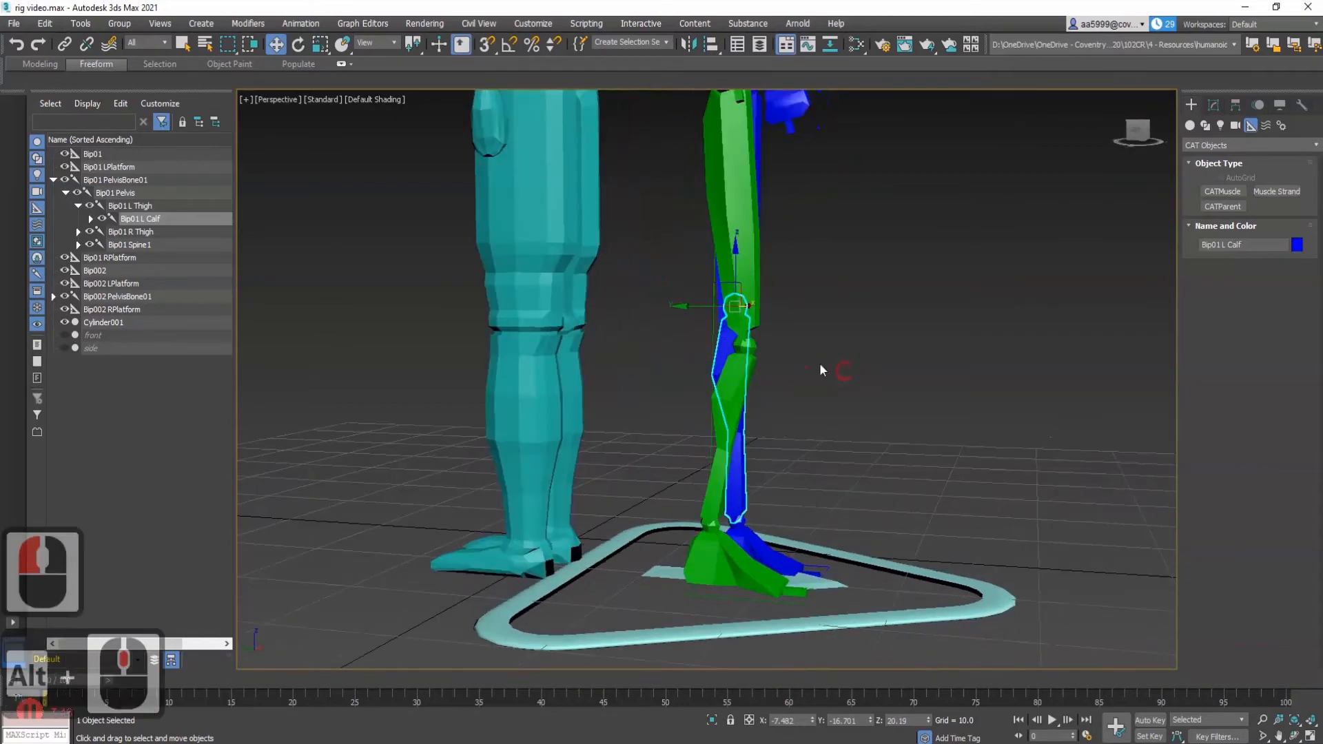
pyautogui.click(729, 365)
pyautogui.moveTo(753, 290); pyautogui.dragTo(749, 365, button='middle')
pyautogui.click(734, 295)
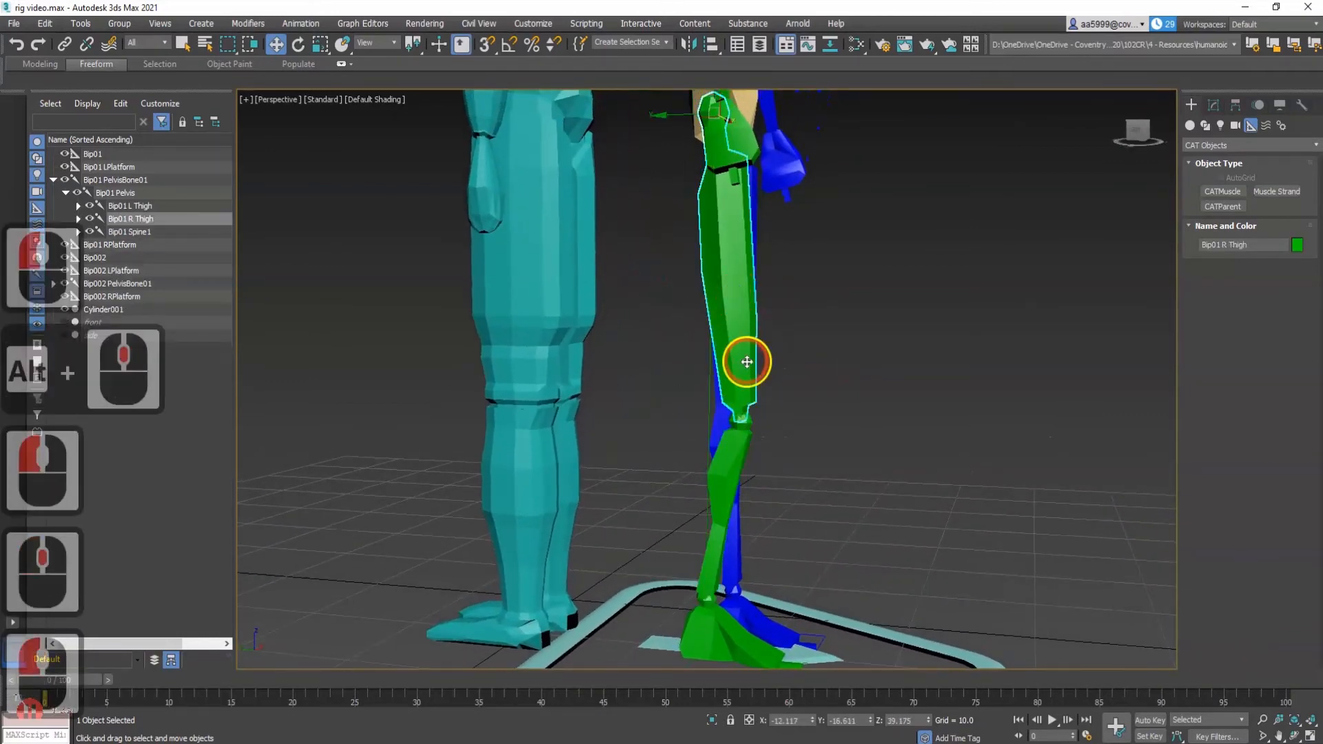
pyautogui.moveTo(727, 184); pyautogui.dragTo(739, 243, button='middle')
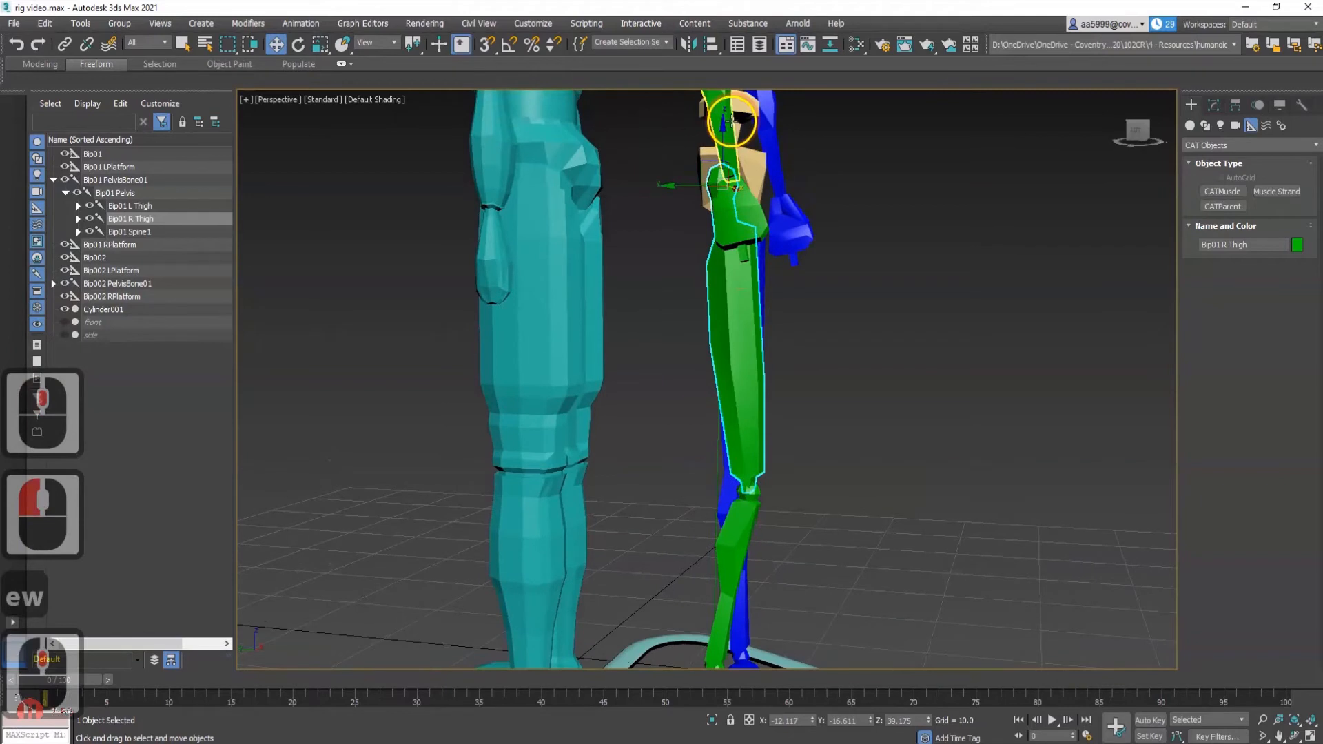
pyautogui.moveTo(724, 130); pyautogui.dragTo(727, 132)
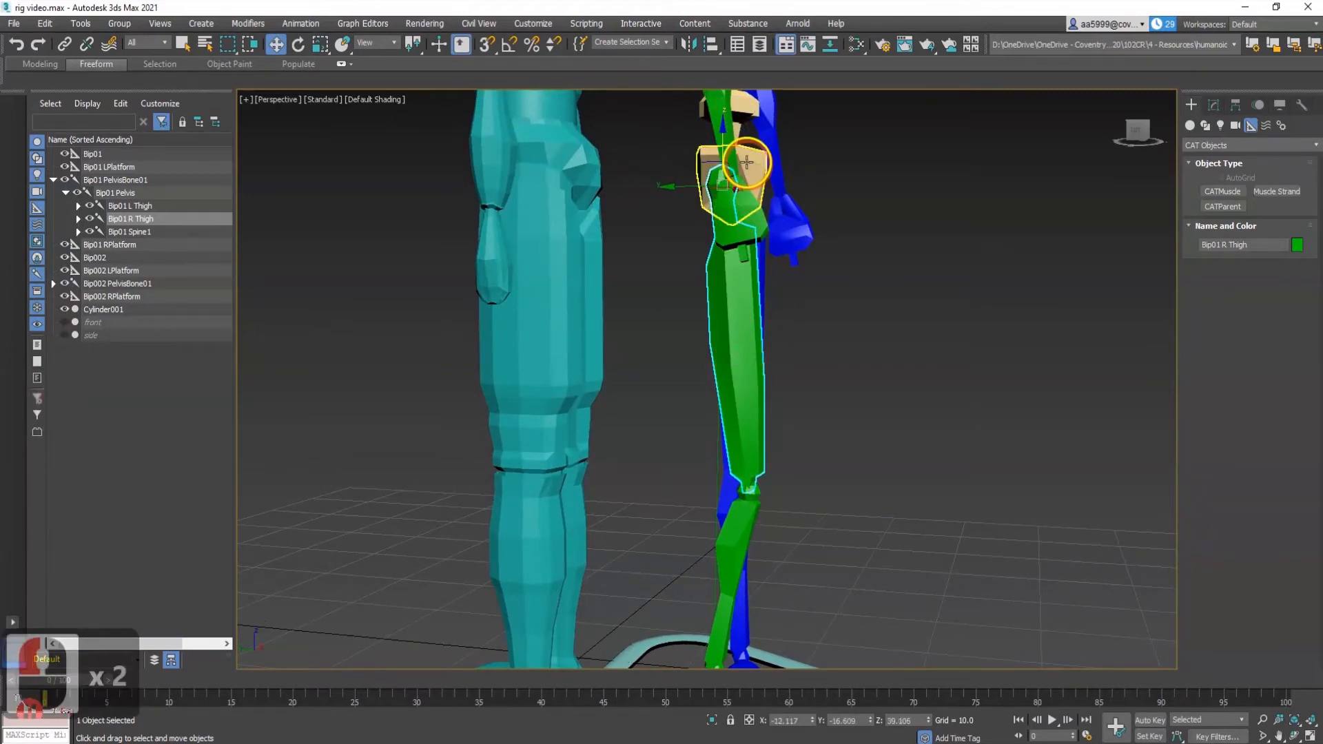
pyautogui.press('w')
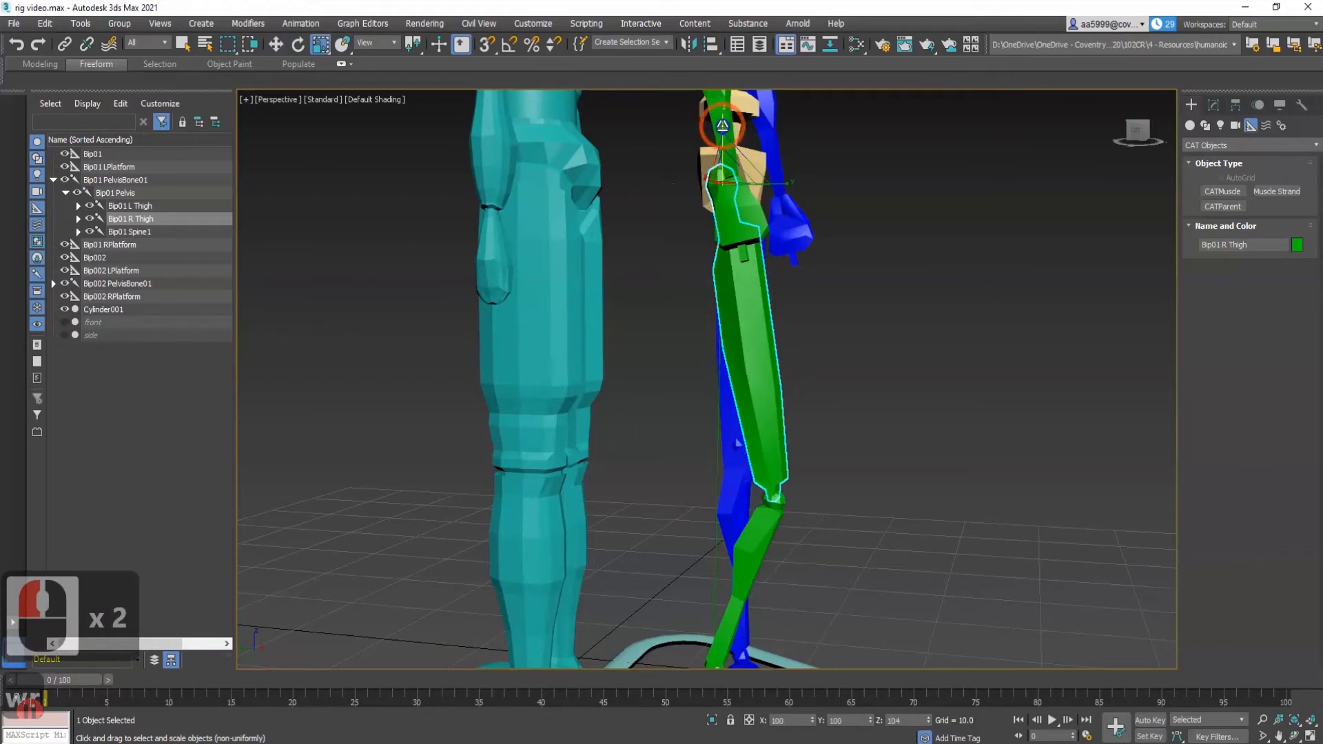
pyautogui.moveTo(722, 125); pyautogui.dragTo(722, 132)
# Compare both legs' thigh and calf bones from the front and rescale the left calf bone very slightly.
pyautogui.keyDown('alt'); pyautogui.moveTo(758, 385); pyautogui.dragTo(662, 384, button='middle'); pyautogui.keyUp('alt')
pyautogui.click(773, 532)
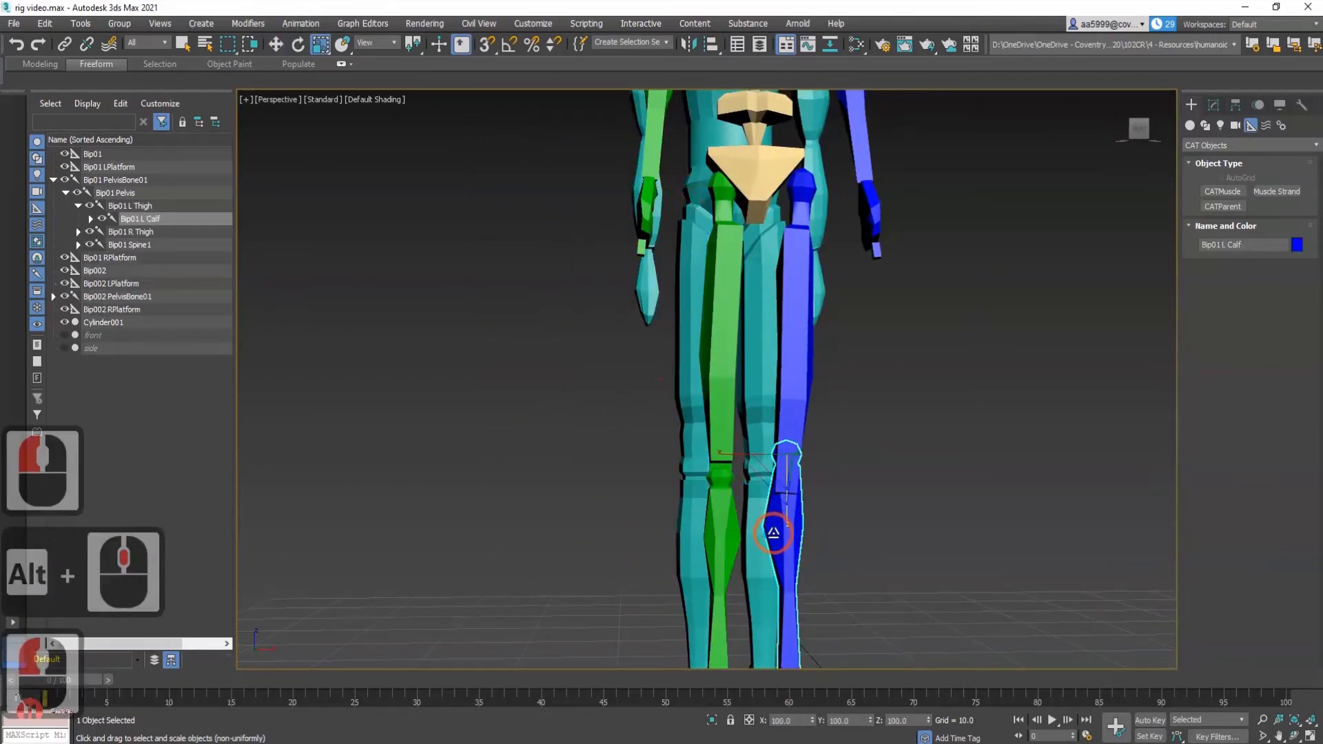
pyautogui.click(723, 532)
pyautogui.moveTo(783, 521); pyautogui.dragTo(713, 469, button='middle')
pyautogui.click(728, 344)
pyautogui.click(709, 489)
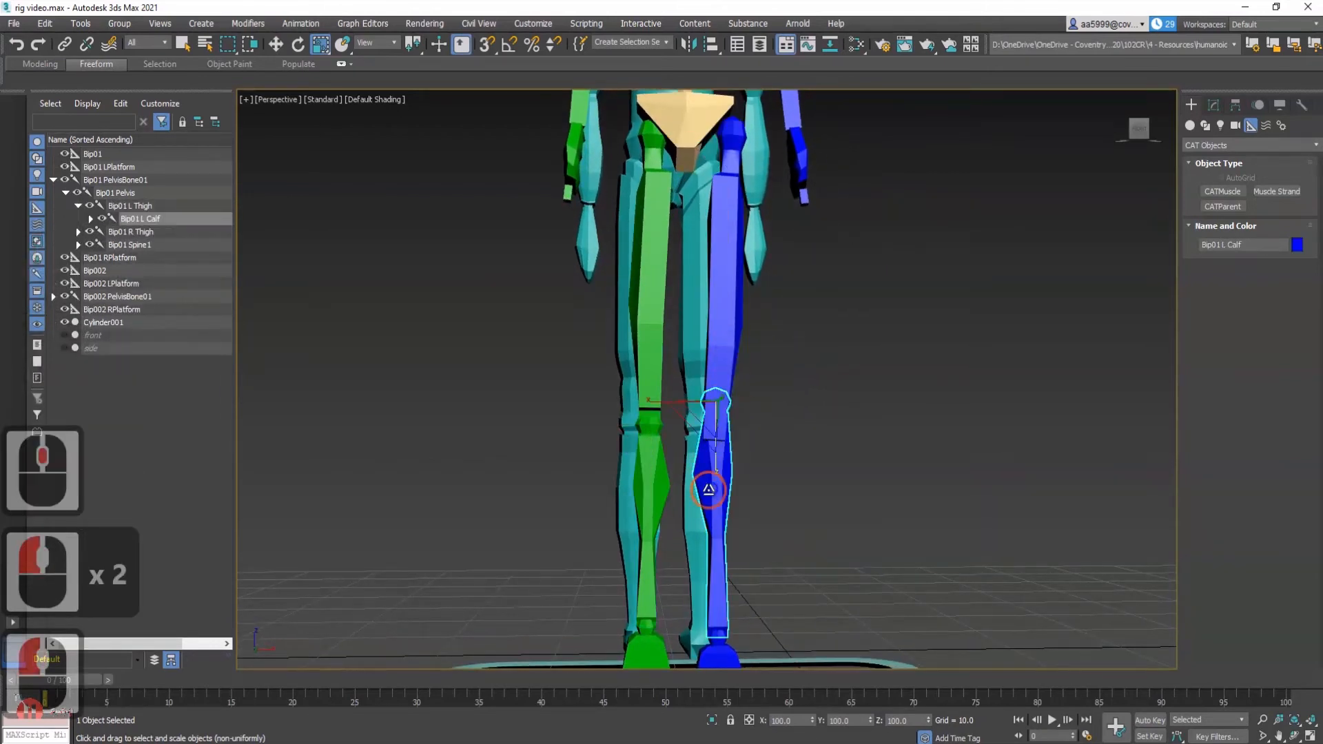
pyautogui.moveTo(719, 457)
pyautogui.mouseDown()
pyautogui.moveTo(720, 468)
pyautogui.moveTo(710, 441)
pyautogui.moveTo(713, 452)
pyautogui.mouseUp()
# Shift the left thigh bone and the left calf bone sideways slightly to align them with the model's left hip and knee.
pyautogui.keyDown('alt'); pyautogui.moveTo(710, 481); pyautogui.dragTo(709, 517, button='middle'); pyautogui.keyUp('alt')
pyautogui.click(732, 310)
pyautogui.keyDown('alt'); pyautogui.moveTo(732, 310); pyautogui.dragTo(714, 370, button='middle'); pyautogui.keyUp('alt')
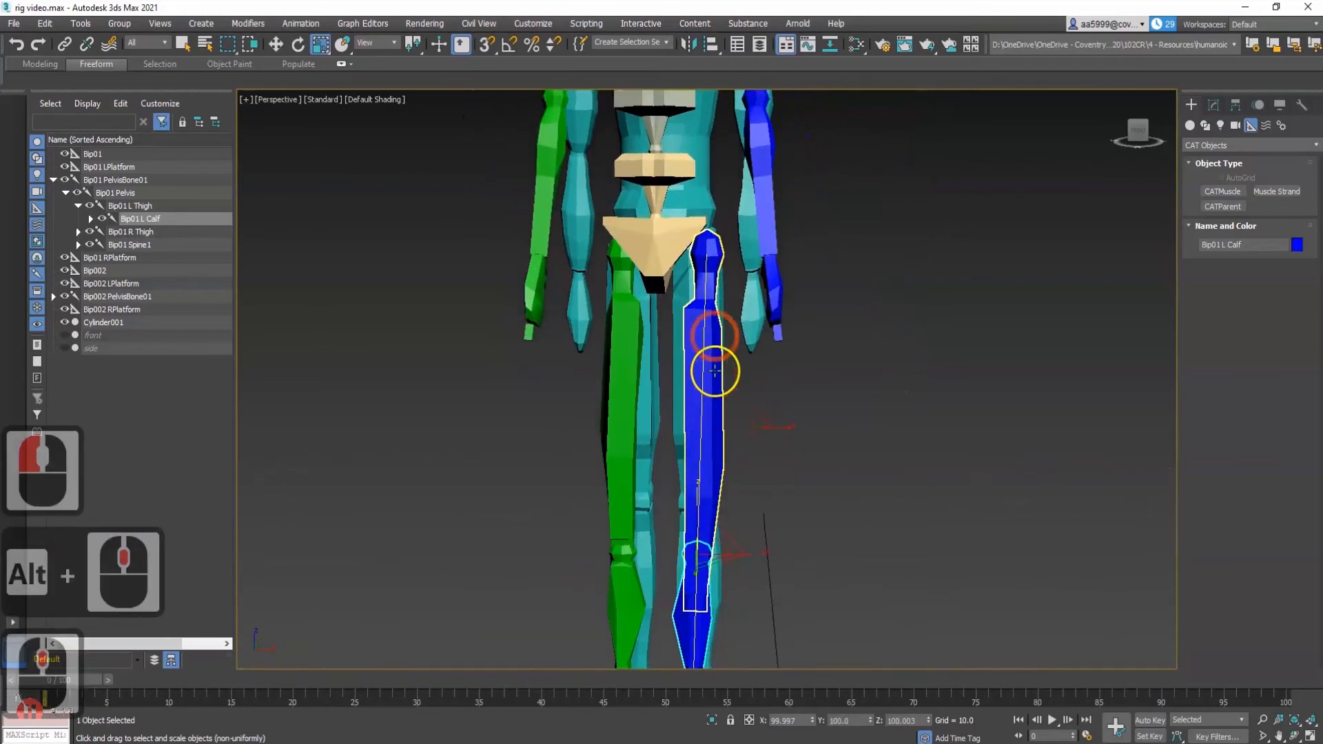
pyautogui.press('w')
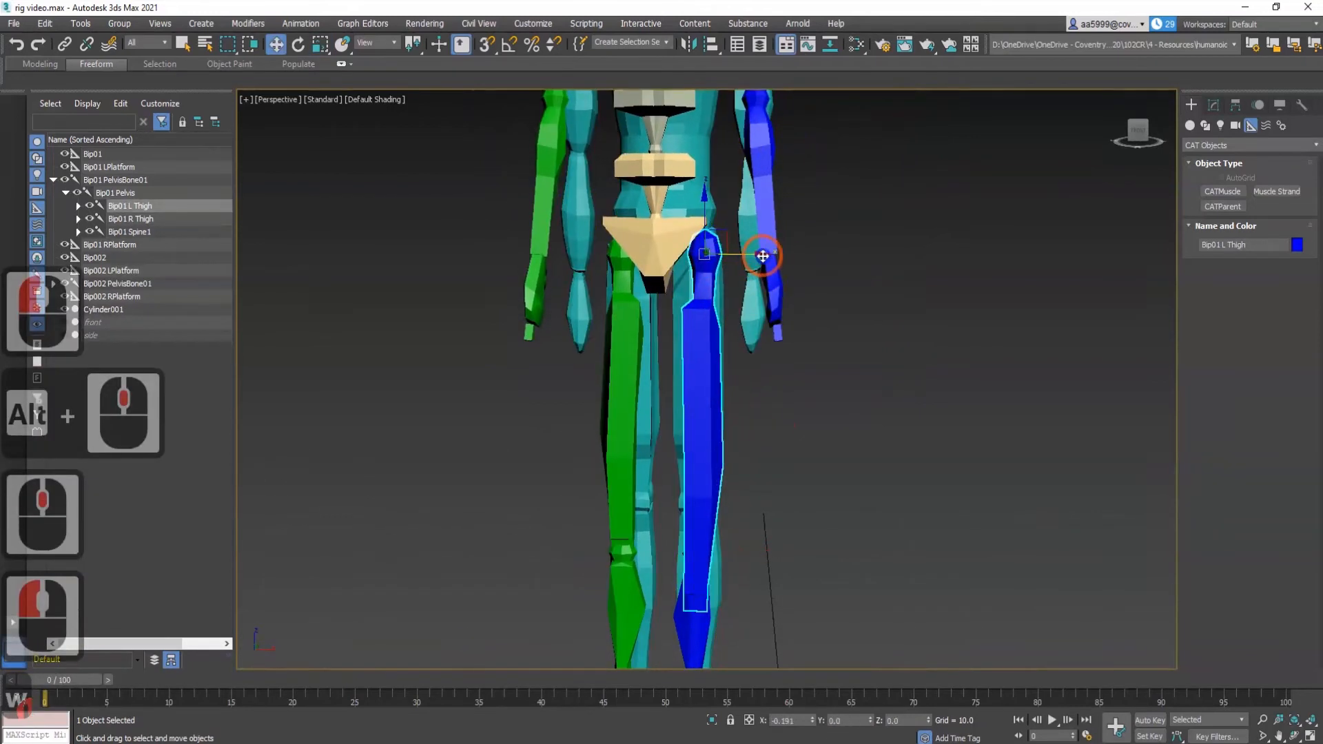
pyautogui.moveTo(747, 345); pyautogui.dragTo(741, 271, button='middle')
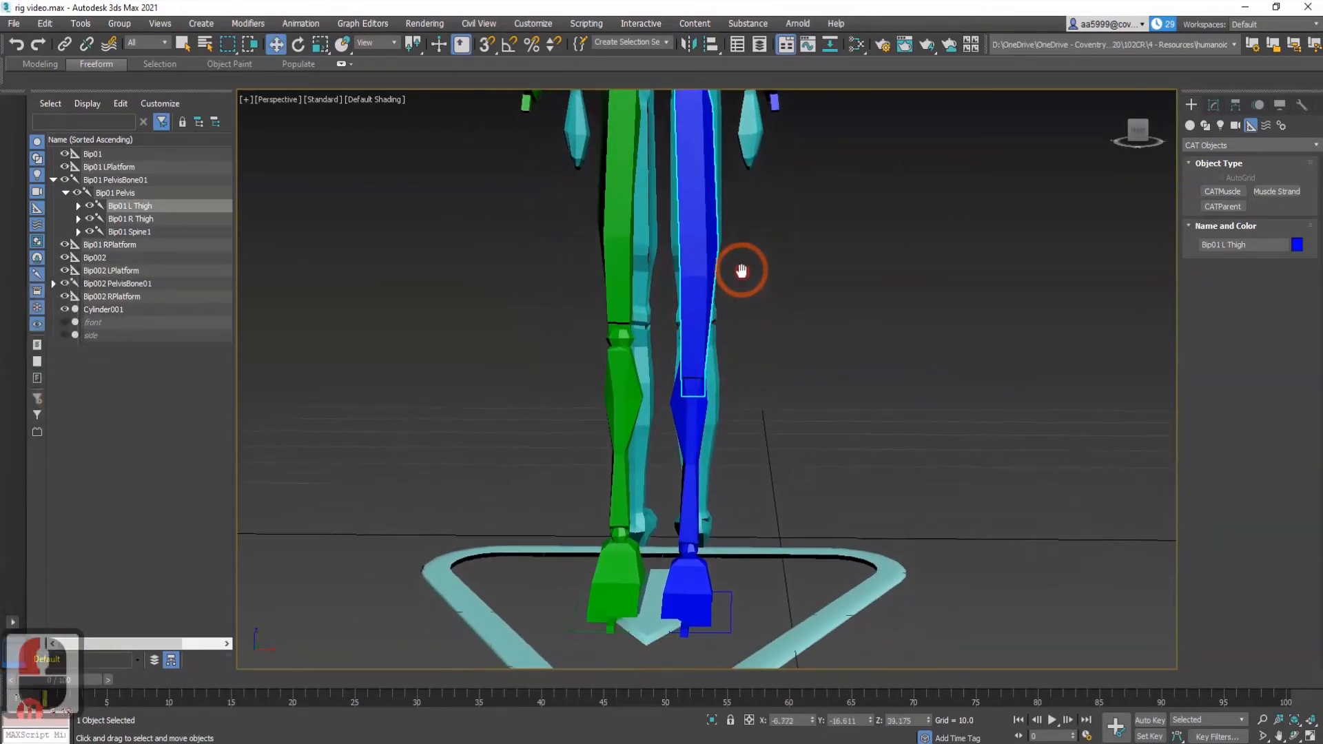
pyautogui.click(693, 410)
# Rotate the right clavicle bone downward so that it slopes toward the model's right shoulder.
pyautogui.moveTo(691, 540); pyautogui.dragTo(755, 612, button='middle')
pyautogui.moveTo(791, 143); pyautogui.dragTo(792, 498, button='middle')
pyautogui.moveTo(693, 217); pyautogui.dragTo(708, 314, button='middle')
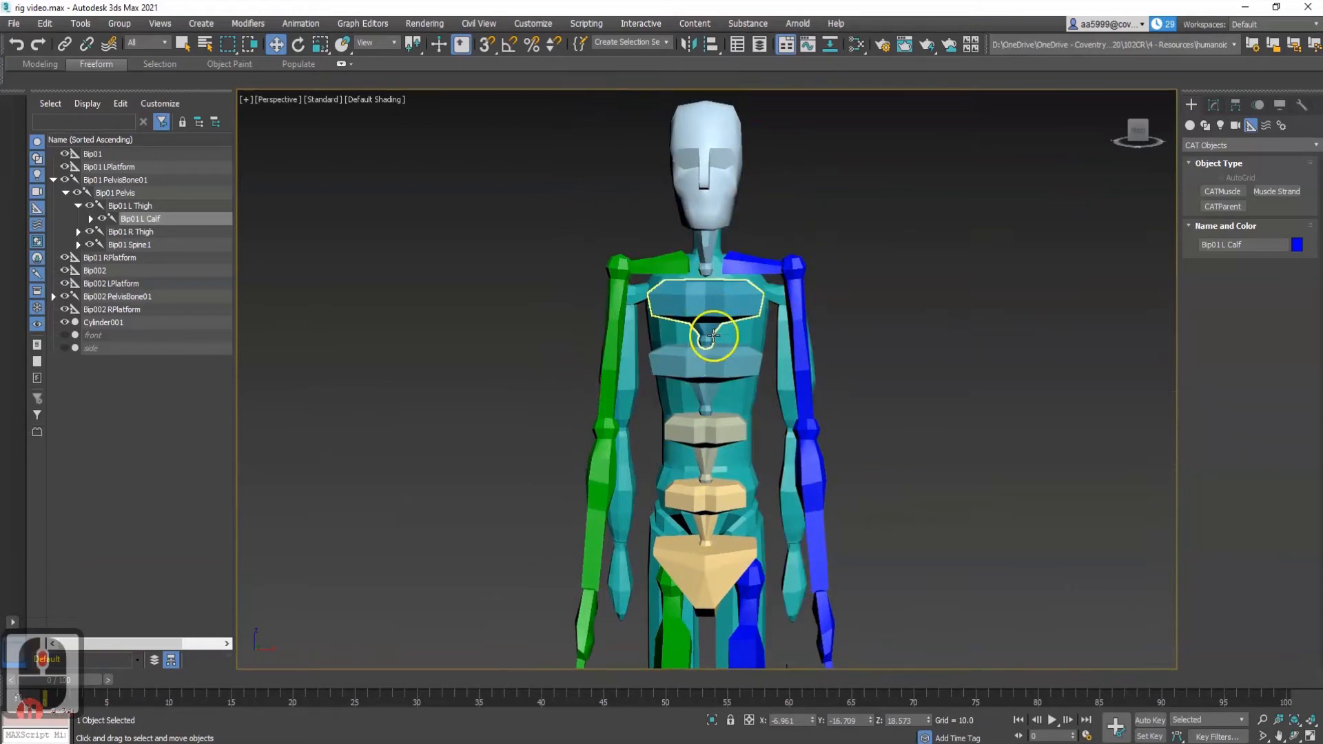
pyautogui.moveTo(685, 552); pyautogui.dragTo(710, 352, button='middle')
pyautogui.click(708, 396)
pyautogui.moveTo(709, 414); pyautogui.dragTo(738, 559, button='middle')
pyautogui.click(681, 221)
pyautogui.press('e')
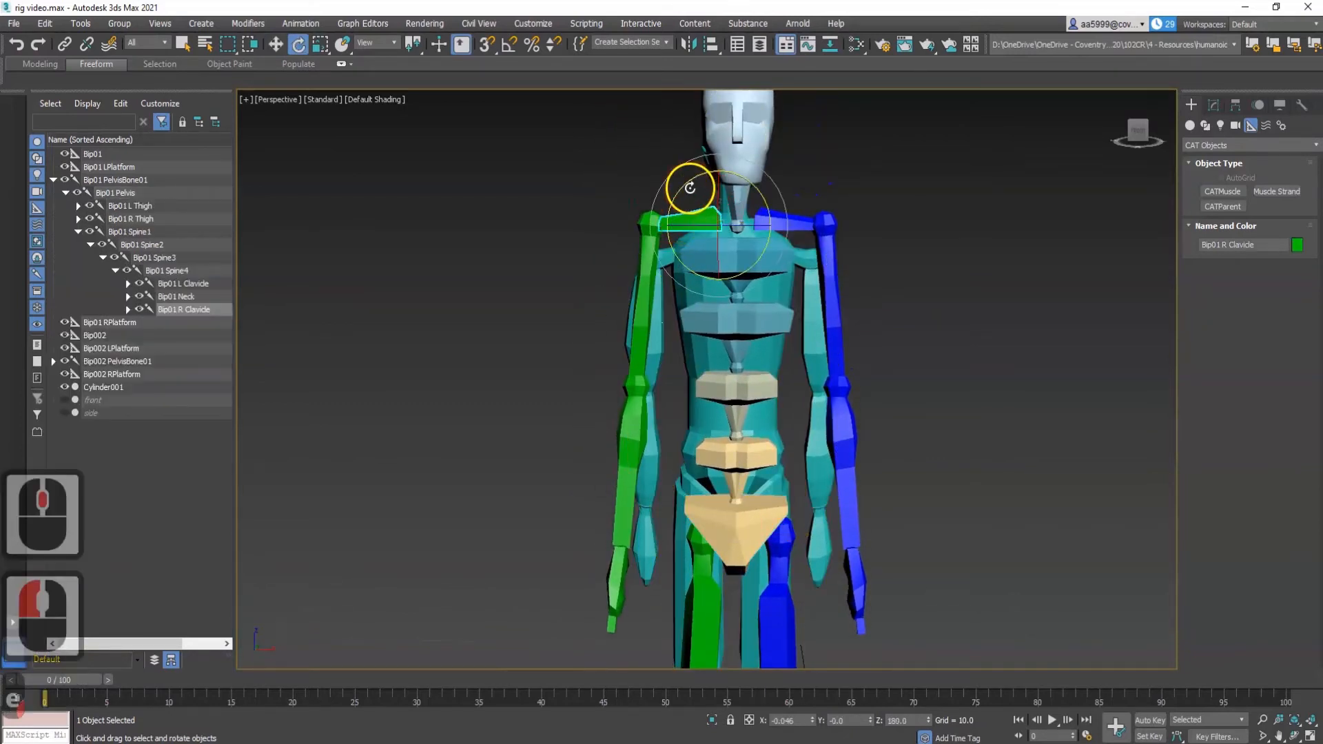
pyautogui.moveTo(684, 189)
pyautogui.mouseDown()
pyautogui.moveTo(674, 180)
pyautogui.moveTo(682, 212)
pyautogui.mouseUp()
# Select both clavicle bones together and widen them sideways to about 108%.
pyautogui.press('r')
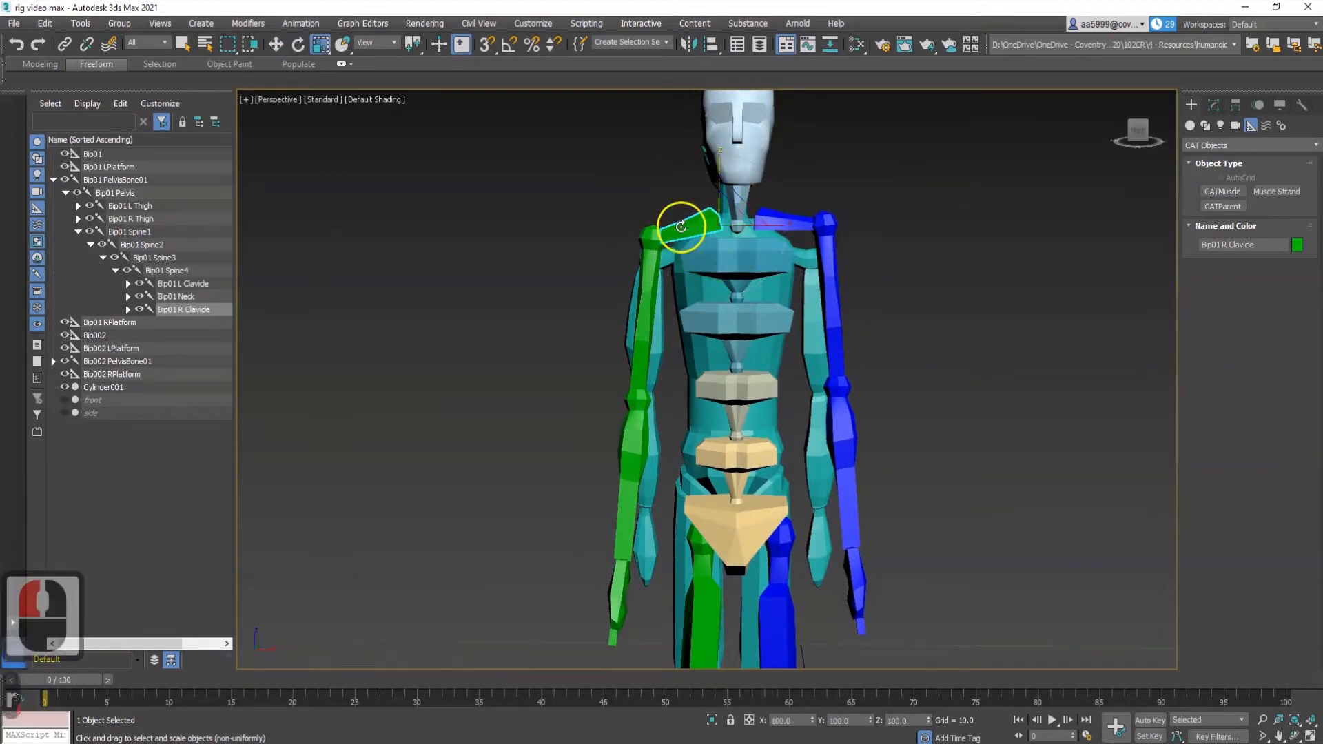
pyautogui.click(762, 230)
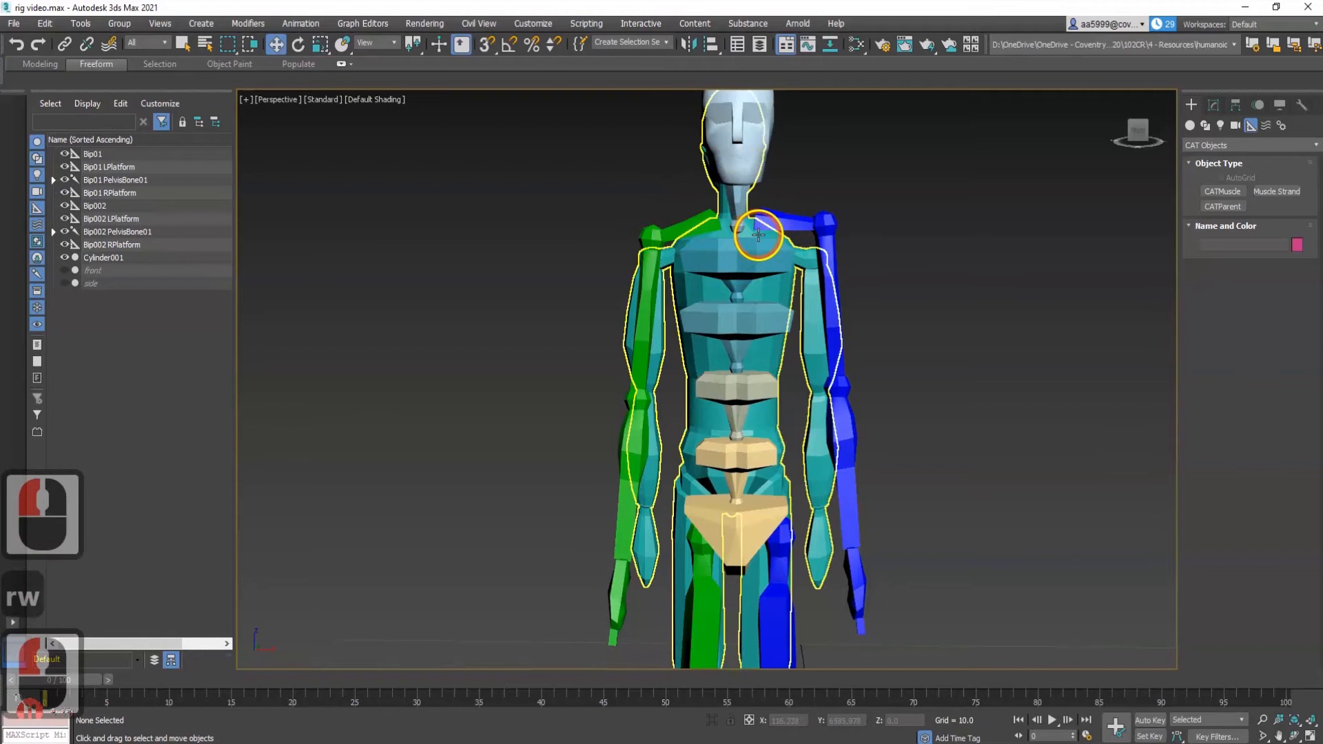
pyautogui.click(785, 220)
pyautogui.keyDown('ctrl'); pyautogui.click(695, 228); pyautogui.keyUp('ctrl')
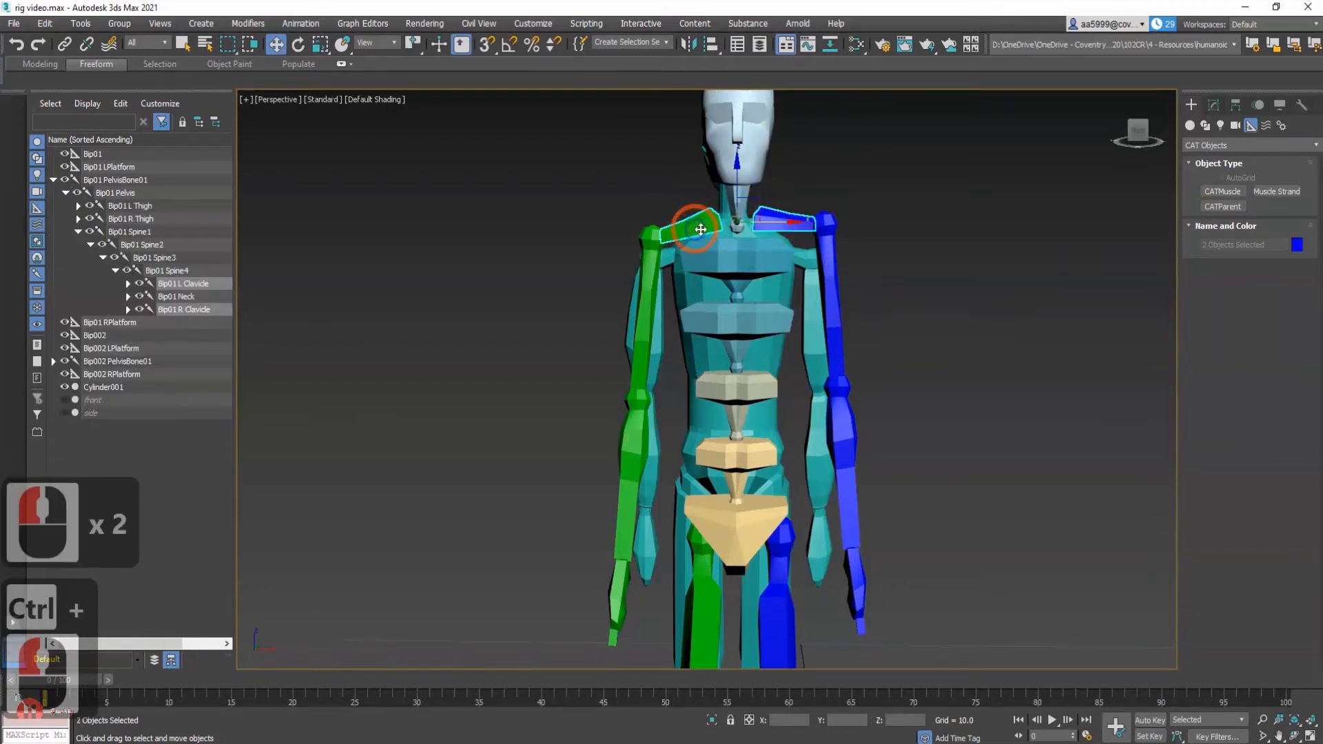
pyautogui.press('r')
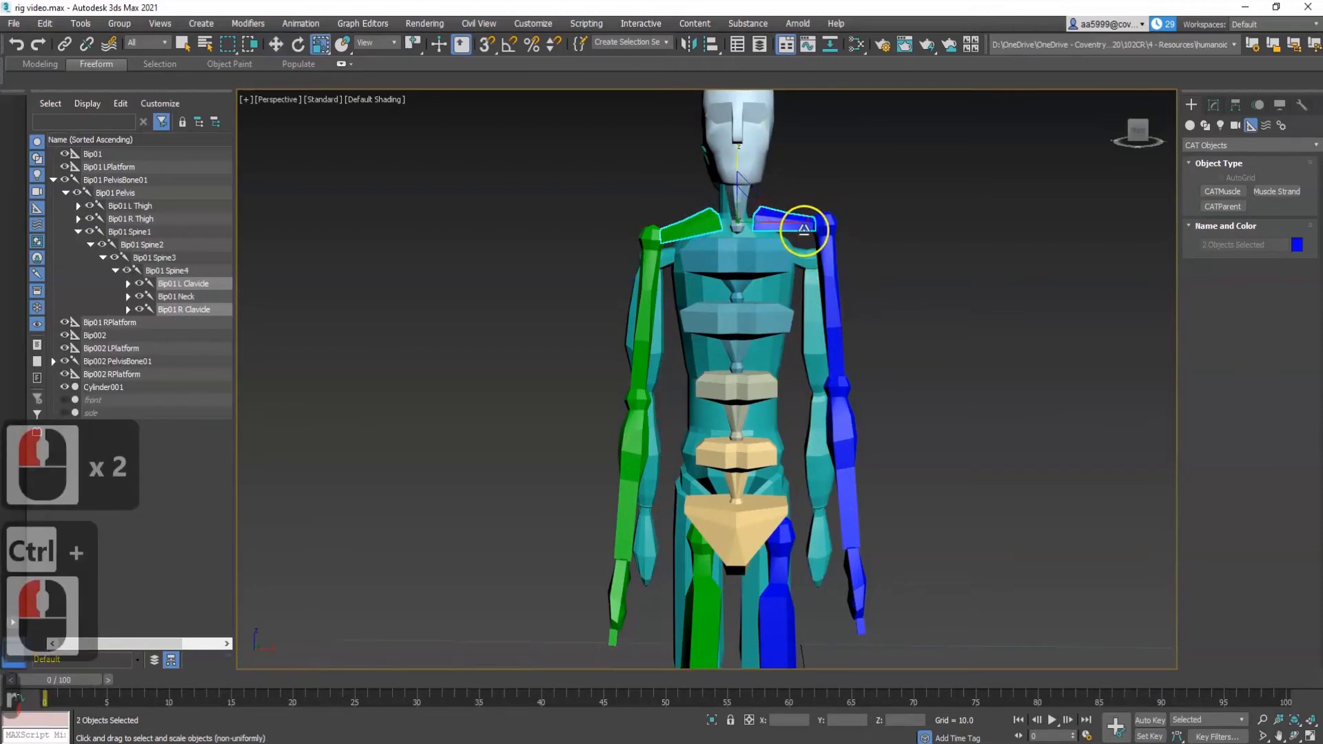
pyautogui.moveTo(804, 219); pyautogui.dragTo(807, 221)
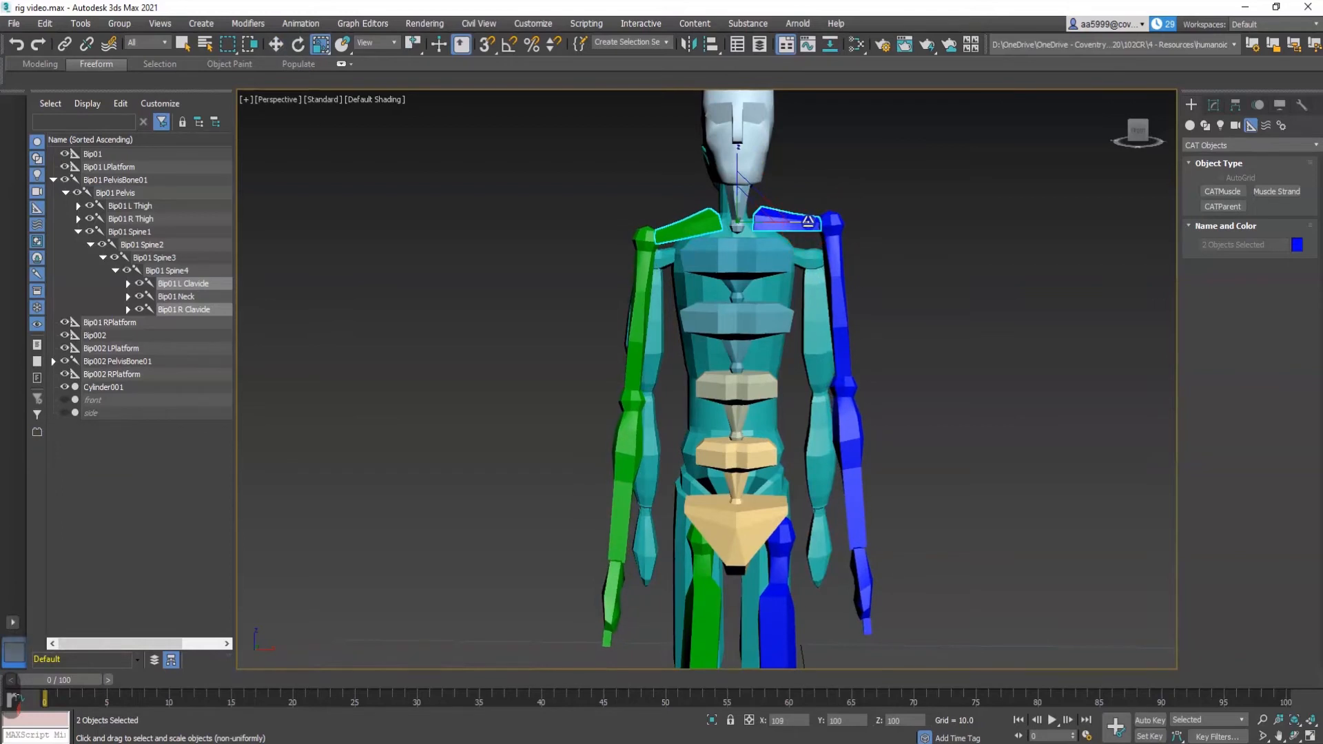
pyautogui.moveTo(783, 294); pyautogui.dragTo(770, 264, button='middle')
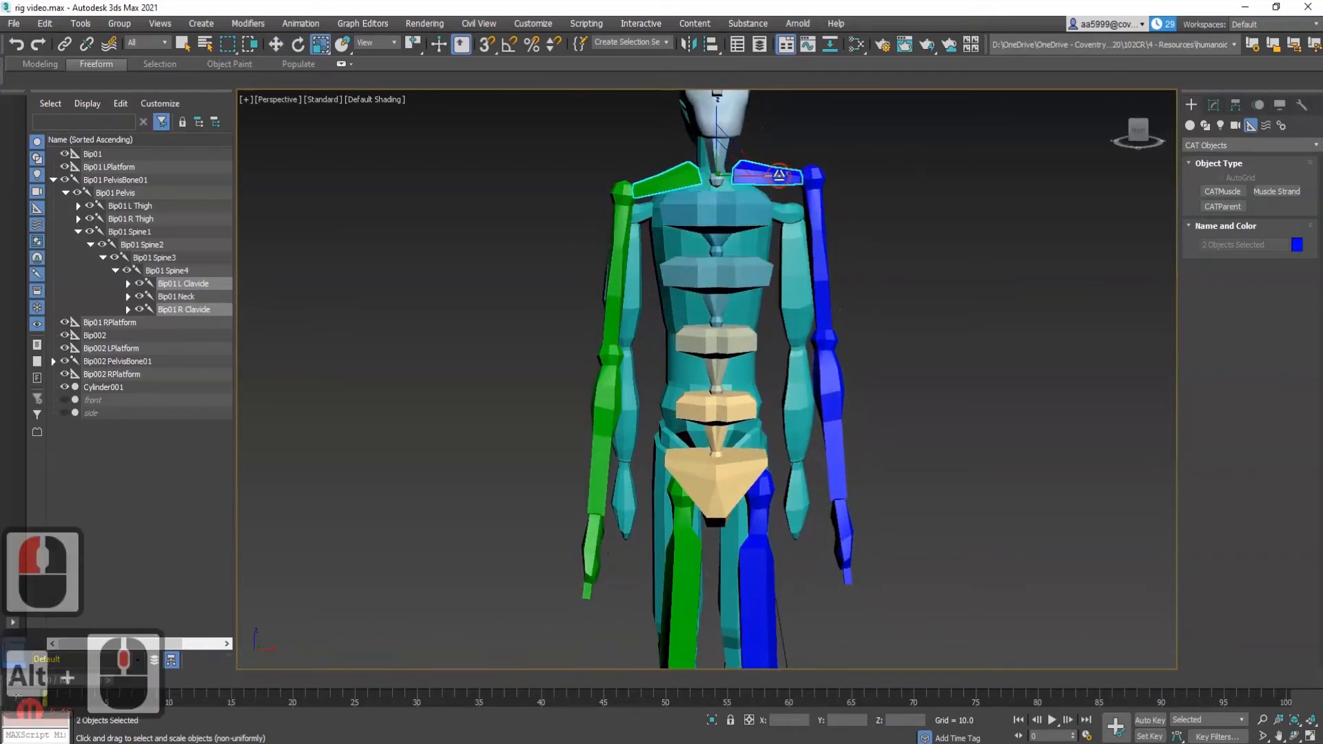
# Rotate the left clavicle bone downward so that its slope mirrors the right clavicle.
pyautogui.click(871, 232)
pyautogui.click(792, 181)
pyautogui.press('e')
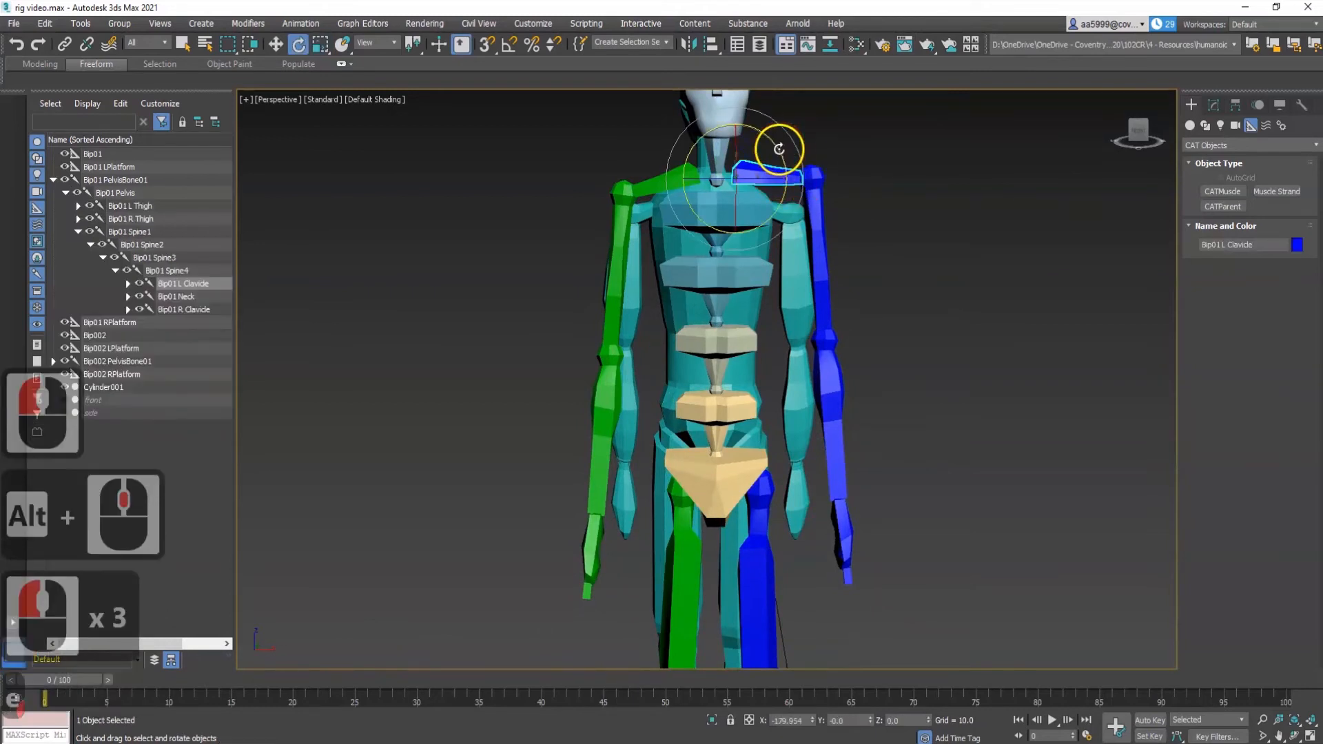
pyautogui.moveTo(747, 277); pyautogui.dragTo(704, 283, button='middle')
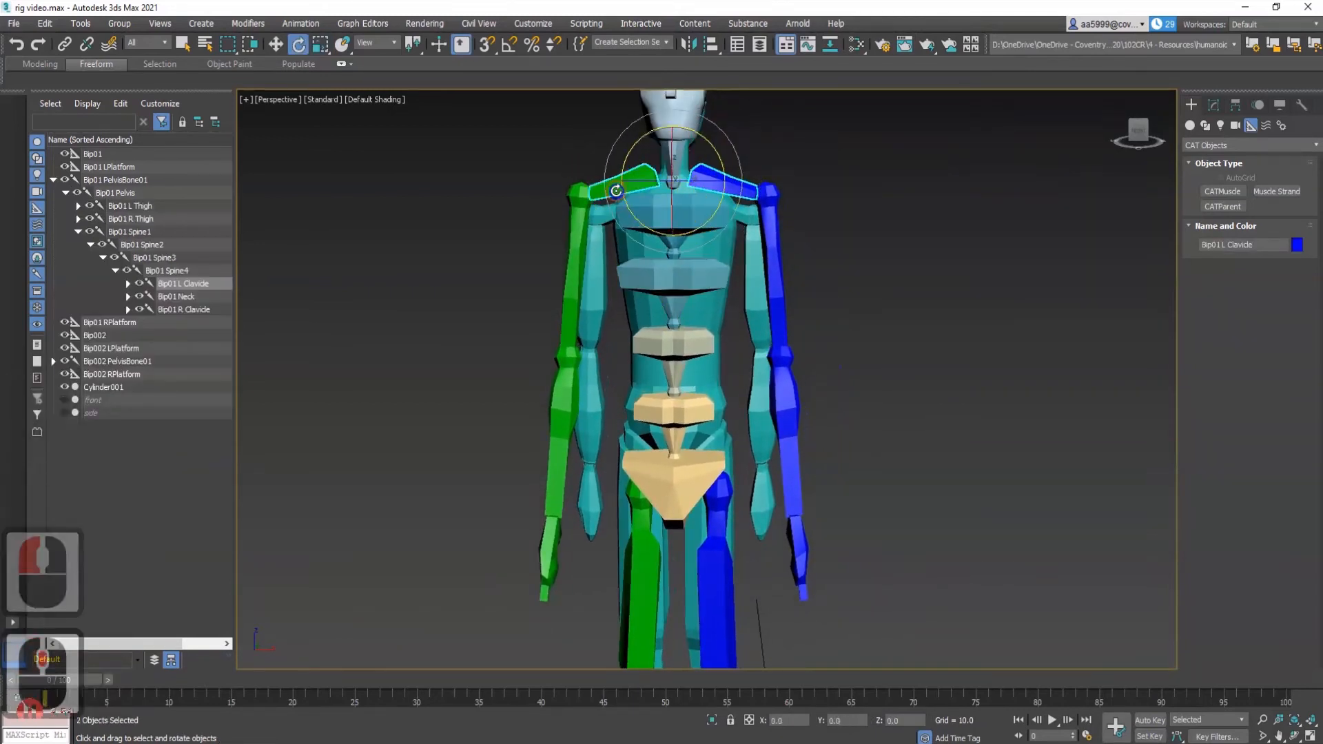
# Lower both clavicle bones slightly and move both upper arm bones down toward the model's shoulder joints.
pyautogui.keyDown('ctrl'); pyautogui.click(650, 187); pyautogui.keyUp('ctrl')
pyautogui.press('w')
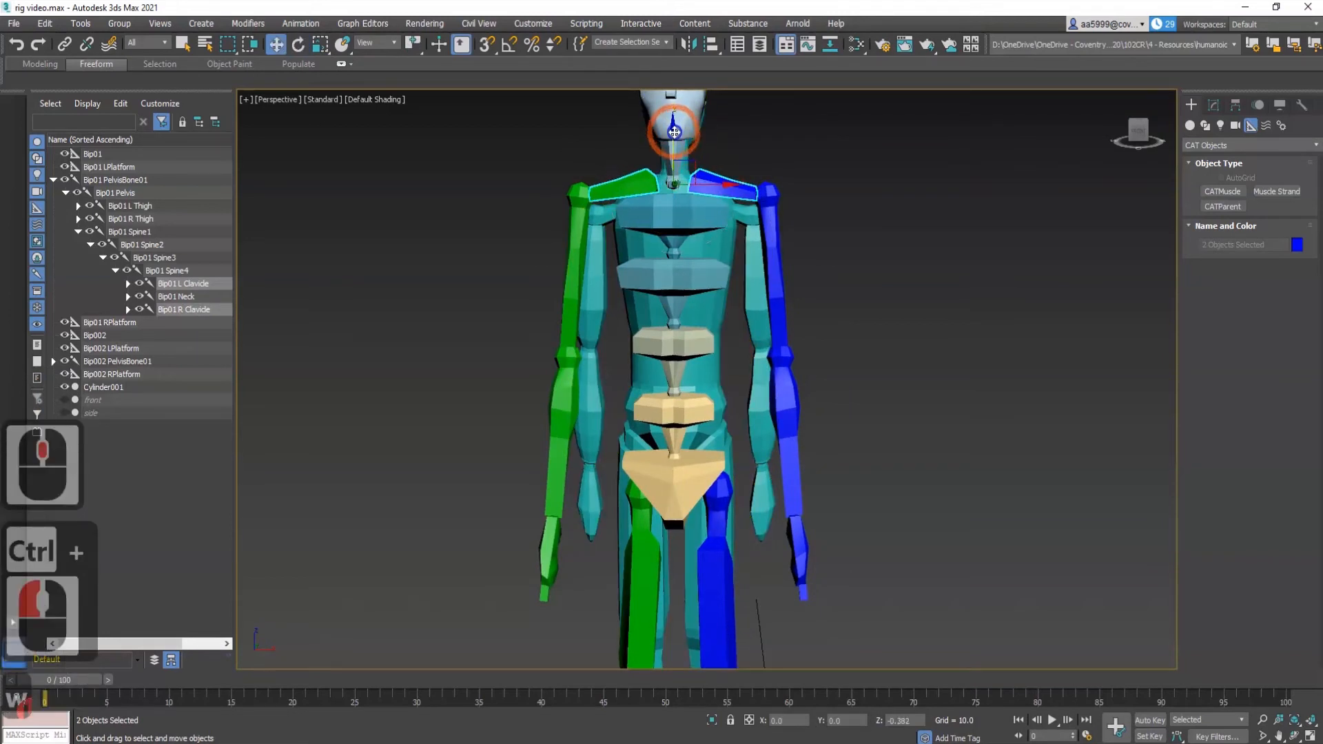
pyautogui.doubleClick(597, 205)
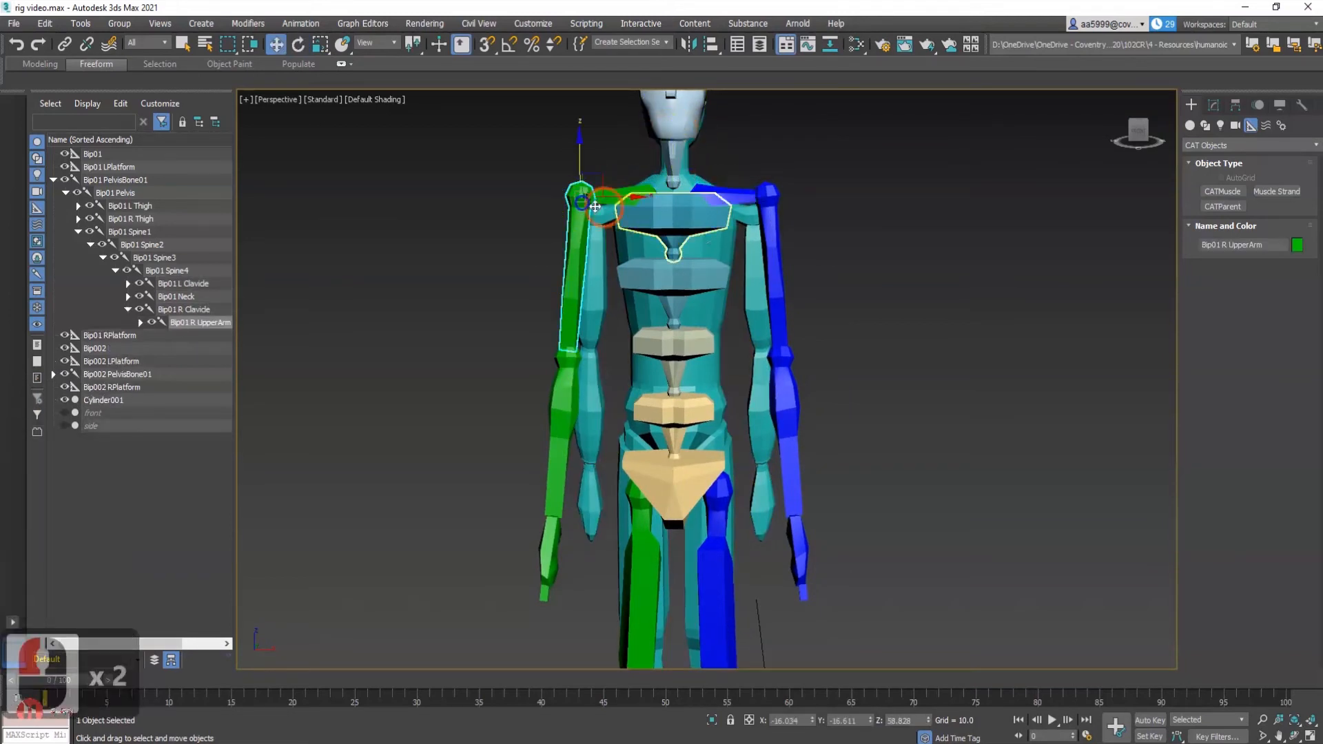
pyautogui.keyDown('ctrl'); pyautogui.click(760, 199); pyautogui.keyUp('ctrl')
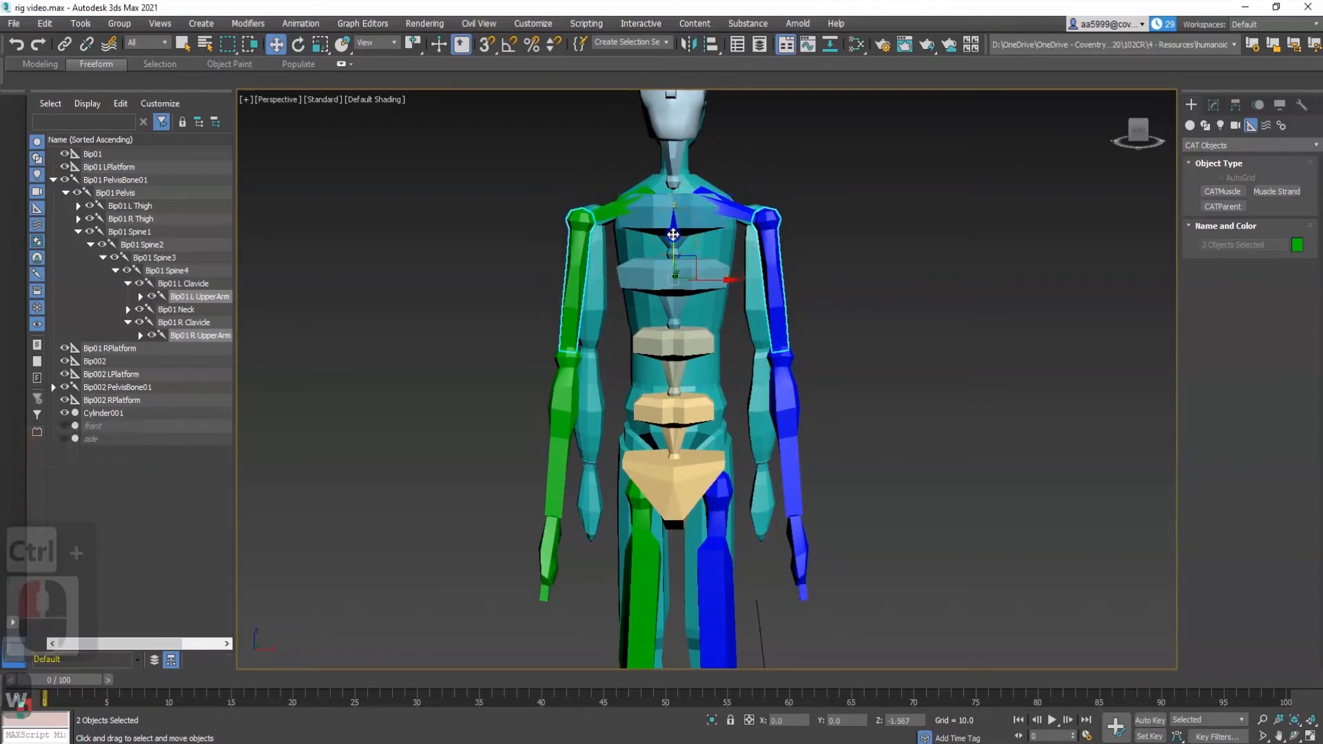
pyautogui.moveTo(676, 341); pyautogui.dragTo(686, 228, button='middle')
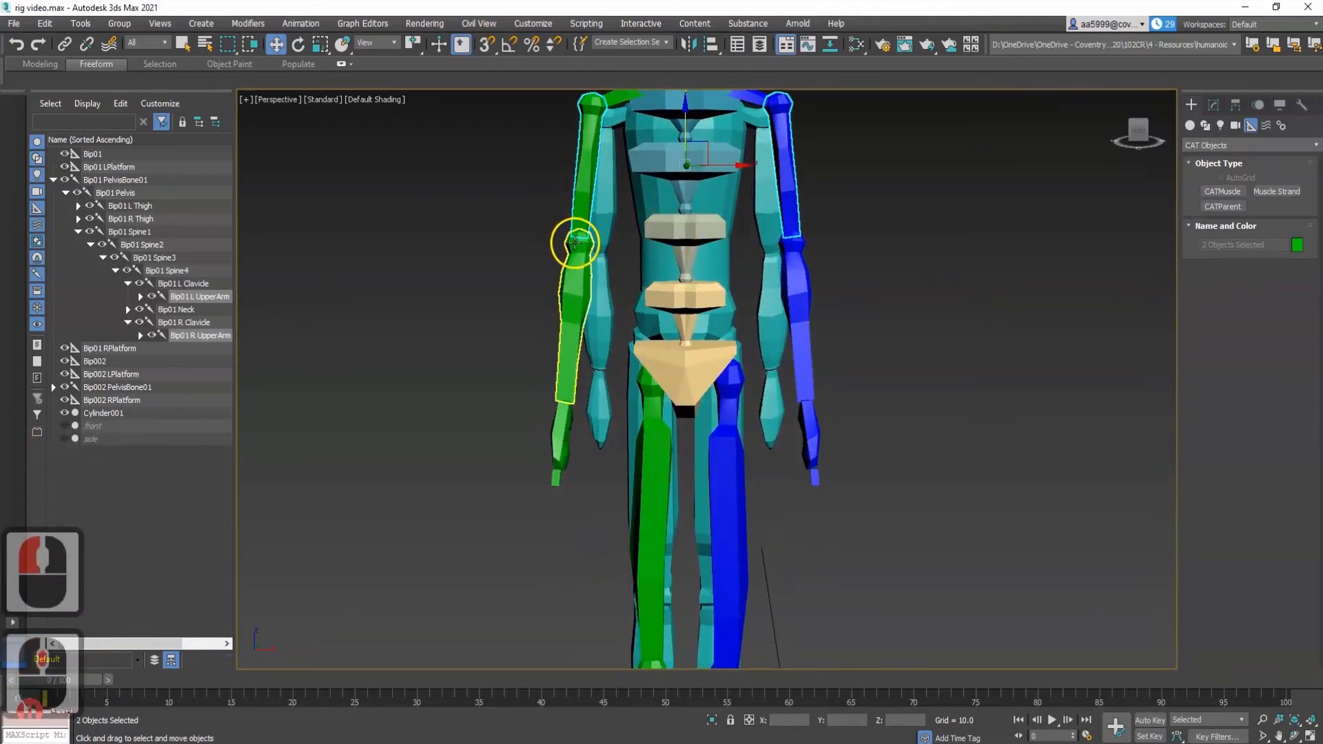
# Rotate the right upper arm bone inward so that the right arm hangs vertically beside the model's torso.
pyautogui.click(601, 126)
pyautogui.press('e')
pyautogui.moveTo(629, 183); pyautogui.dragTo(585, 156)
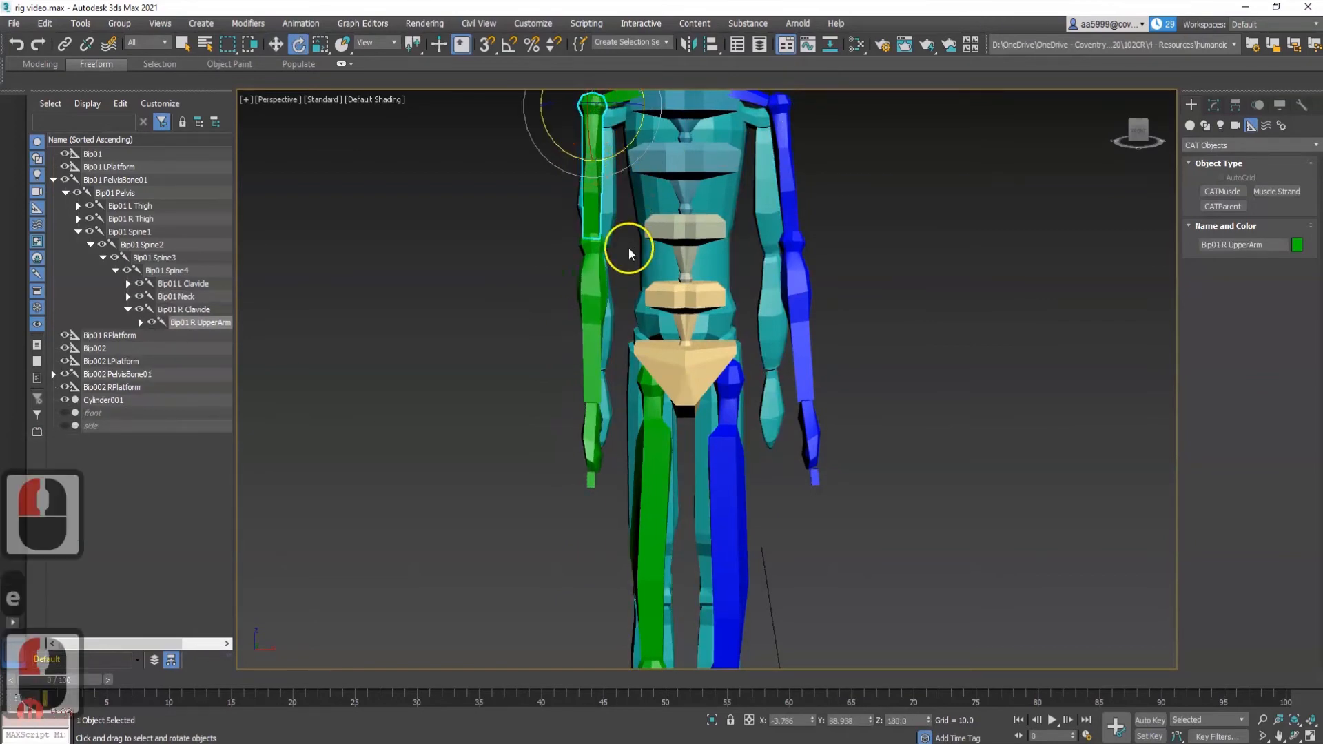
# Rotate the right forearm bone at the elbow, judging from the side, so that it hangs straight like the model's arm.
pyautogui.keyDown('alt'); pyautogui.moveTo(592, 352); pyautogui.dragTo(482, 210, button='middle'); pyautogui.keyUp('alt')
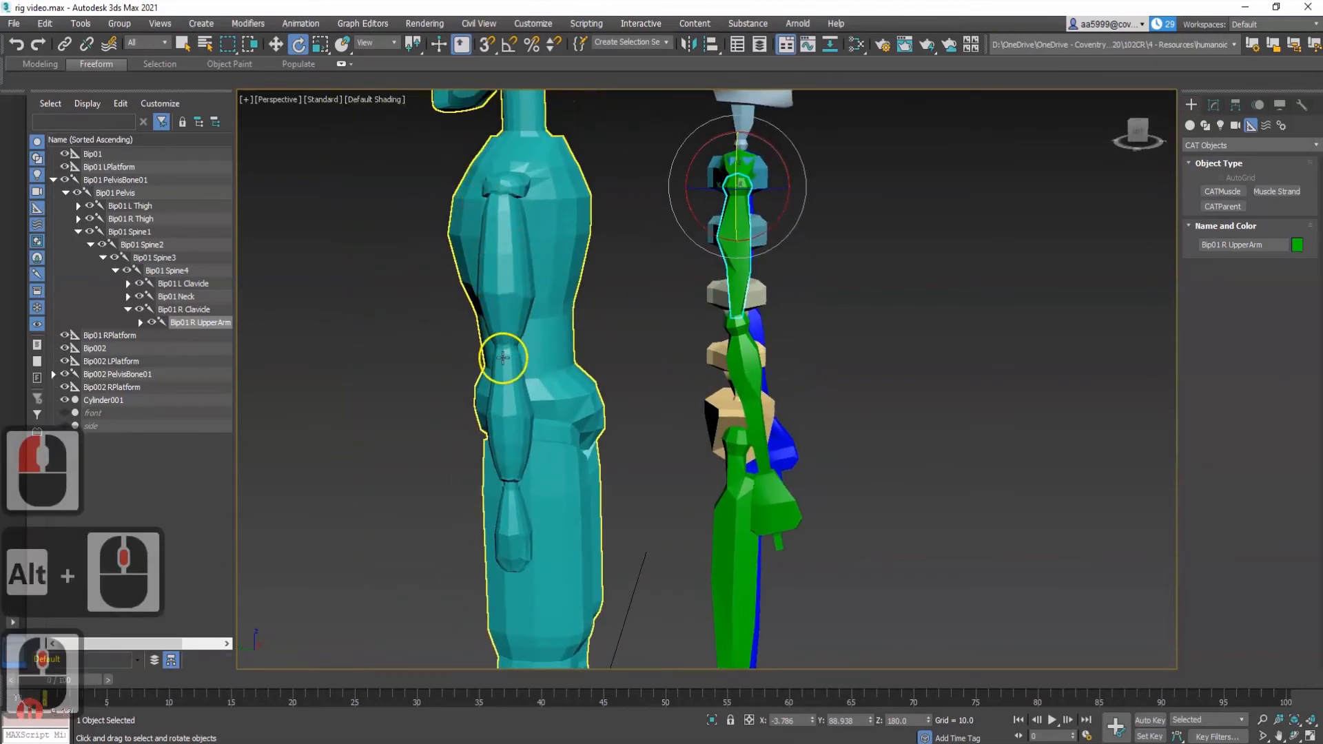
pyautogui.moveTo(722, 388); pyautogui.dragTo(694, 301, button='middle')
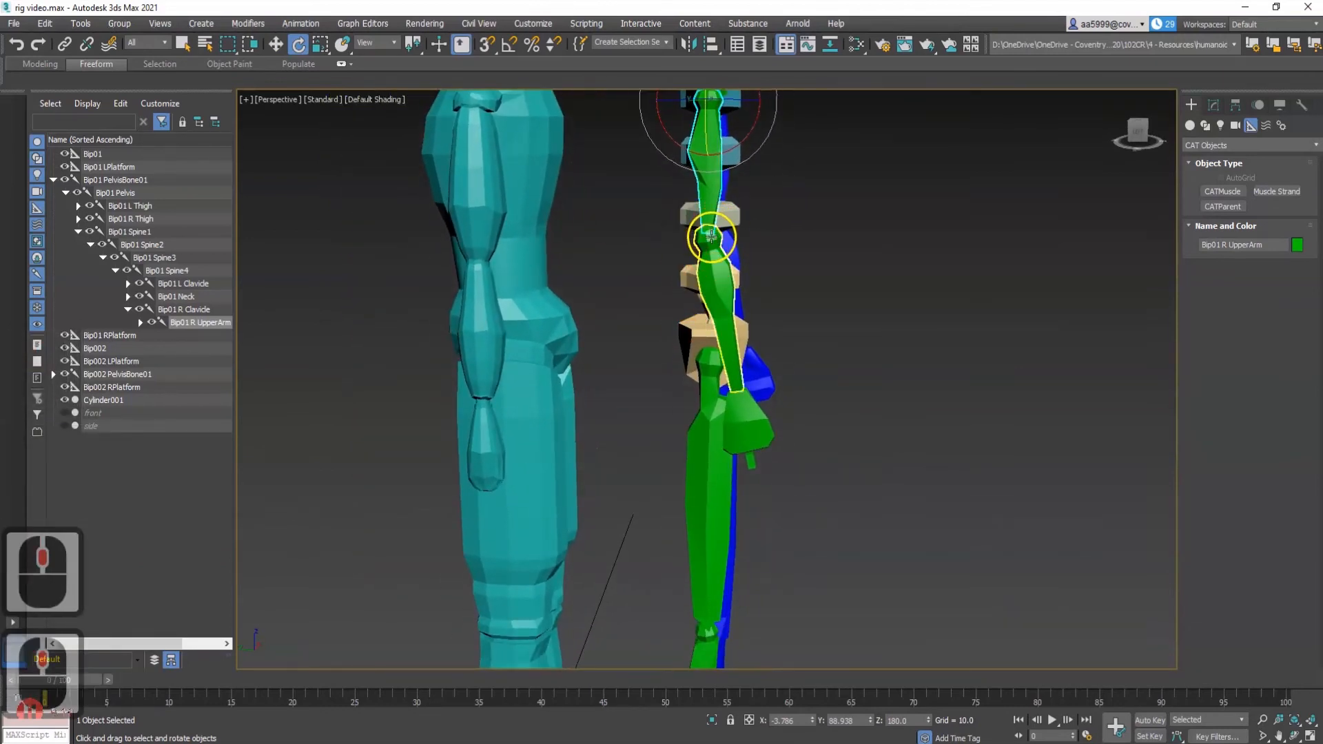
pyautogui.click(710, 237)
pyautogui.moveTo(747, 204); pyautogui.dragTo(763, 214)
# Select both upper arm bones and lengthen them along their vertical axis to about 113%, checking them from the side.
pyautogui.keyDown('alt'); pyautogui.moveTo(731, 353); pyautogui.dragTo(783, 301, button='middle'); pyautogui.keyUp('alt')
pyautogui.click(747, 154)
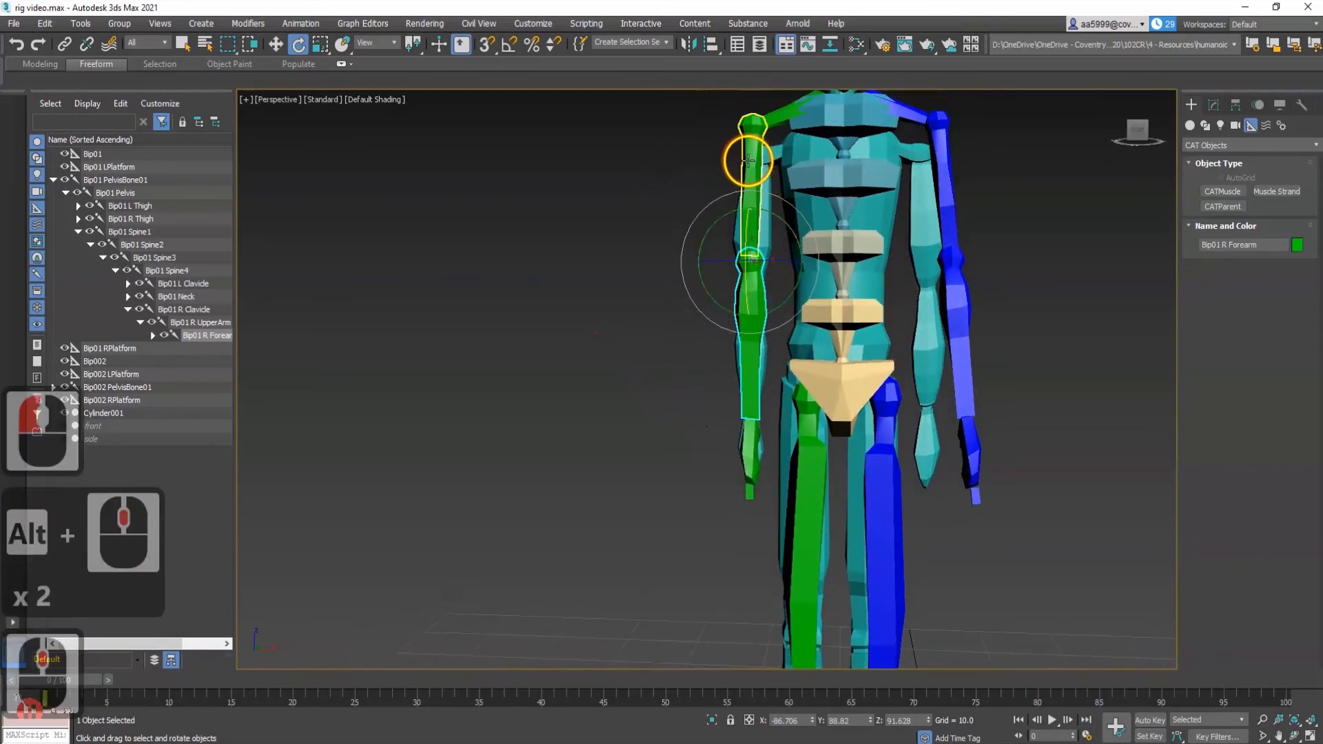
pyautogui.press('w')
pyautogui.keyDown('alt'); pyautogui.moveTo(774, 171); pyautogui.dragTo(718, 139, button='middle'); pyautogui.keyUp('alt')
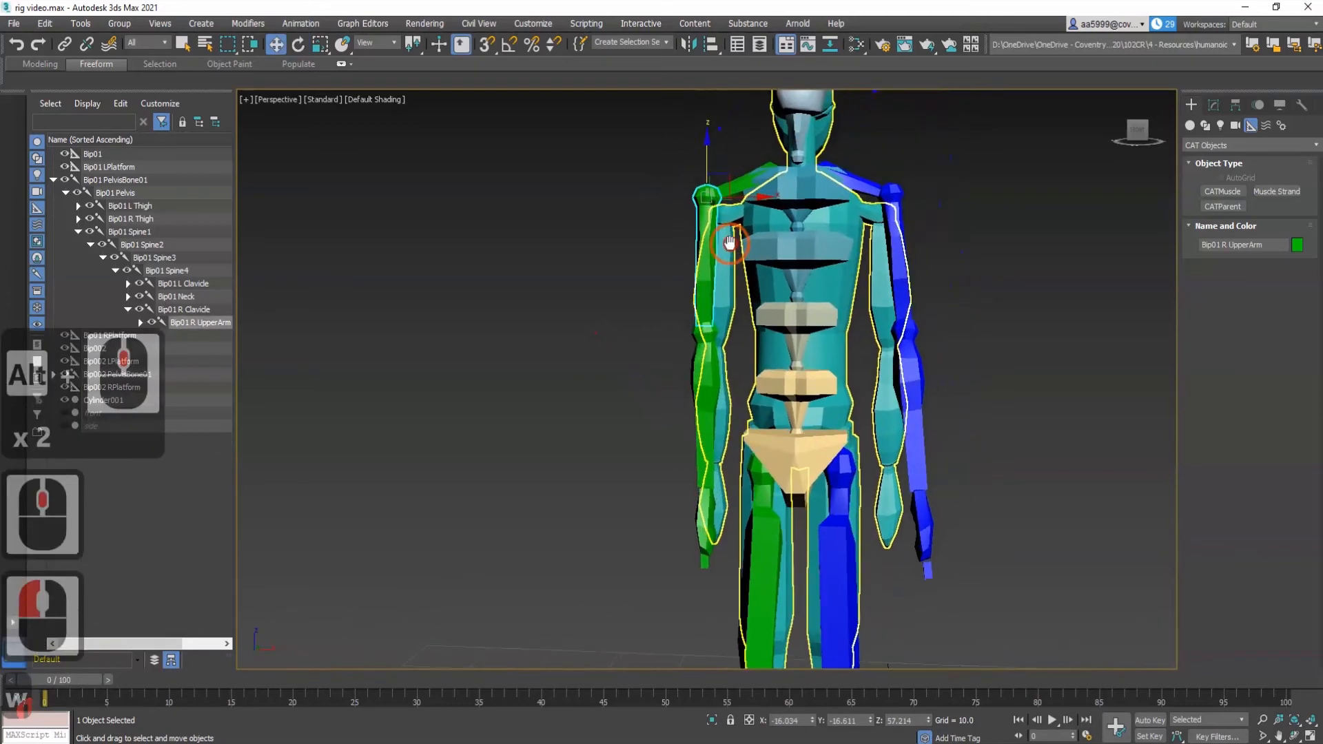
pyautogui.click(709, 138)
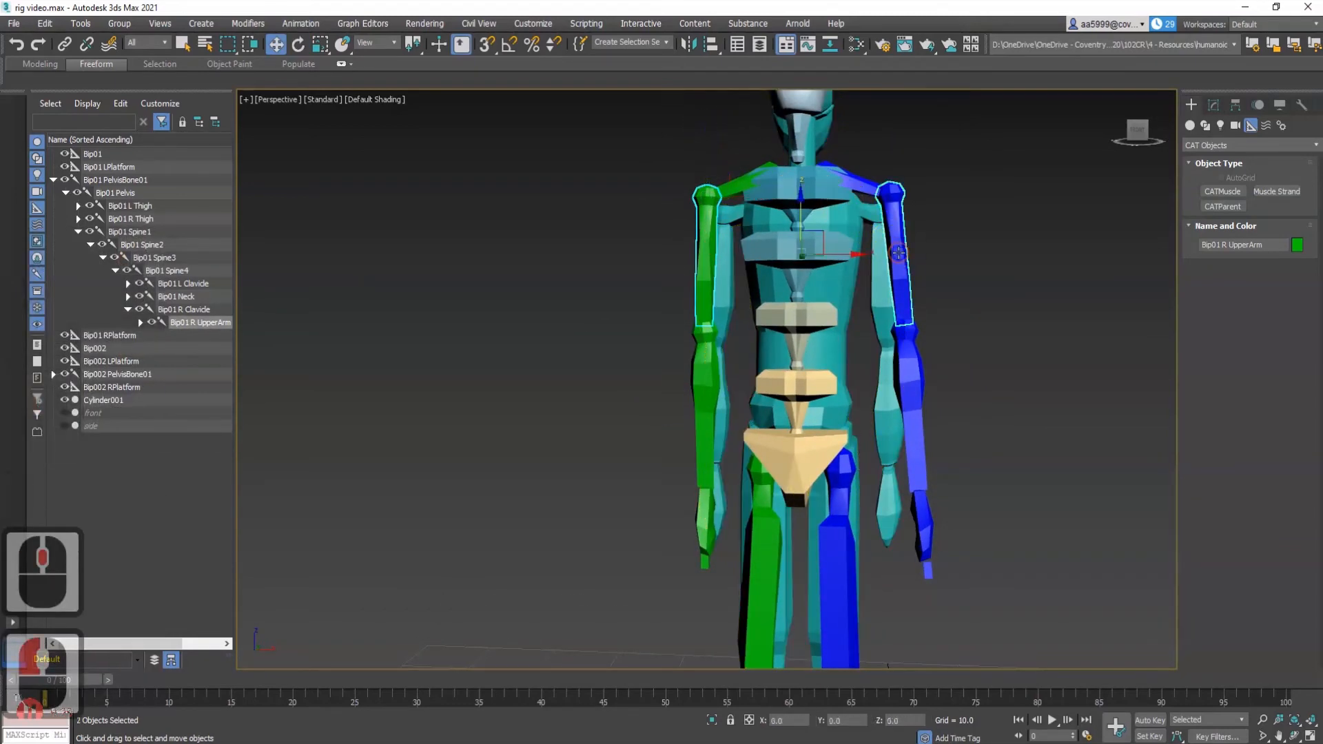
pyautogui.keyDown('ctrl'); pyautogui.click(897, 248); pyautogui.keyUp('ctrl')
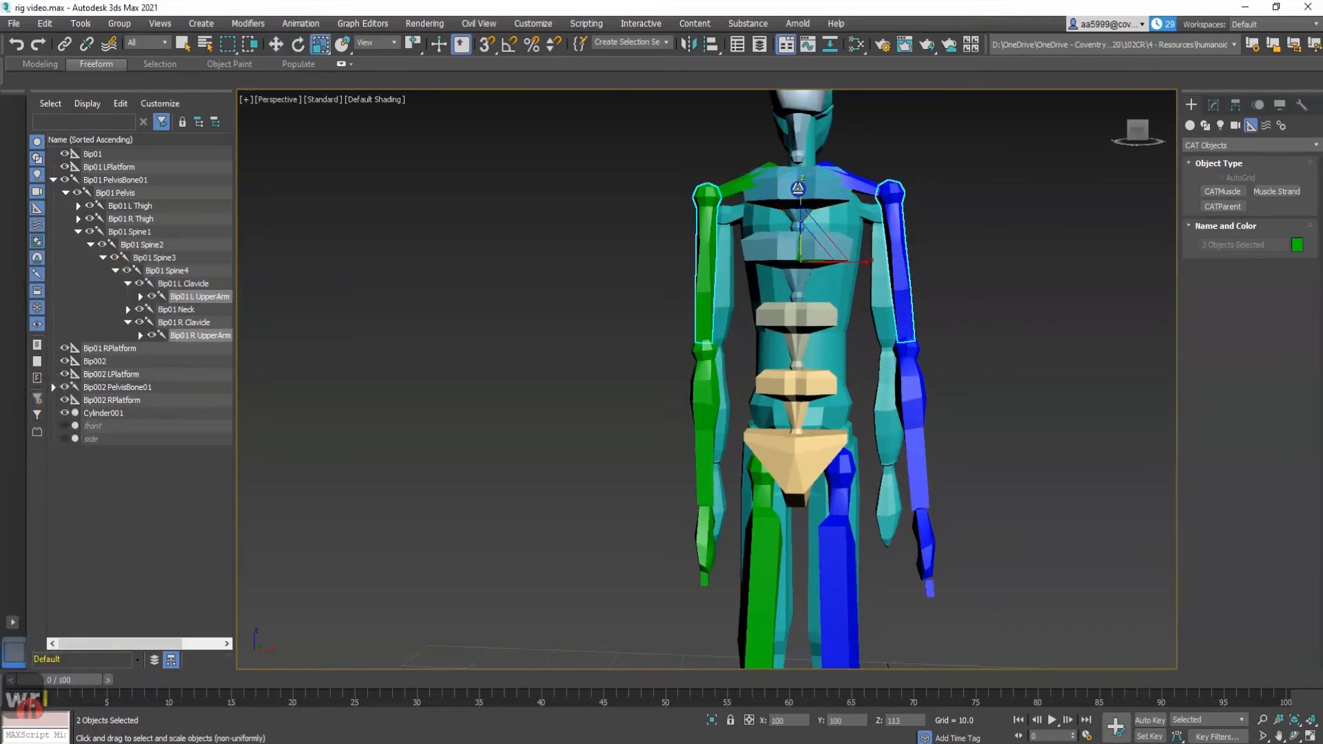
pyautogui.keyDown('alt'); pyautogui.moveTo(866, 330); pyautogui.dragTo(781, 403, button='middle'); pyautogui.keyUp('alt')
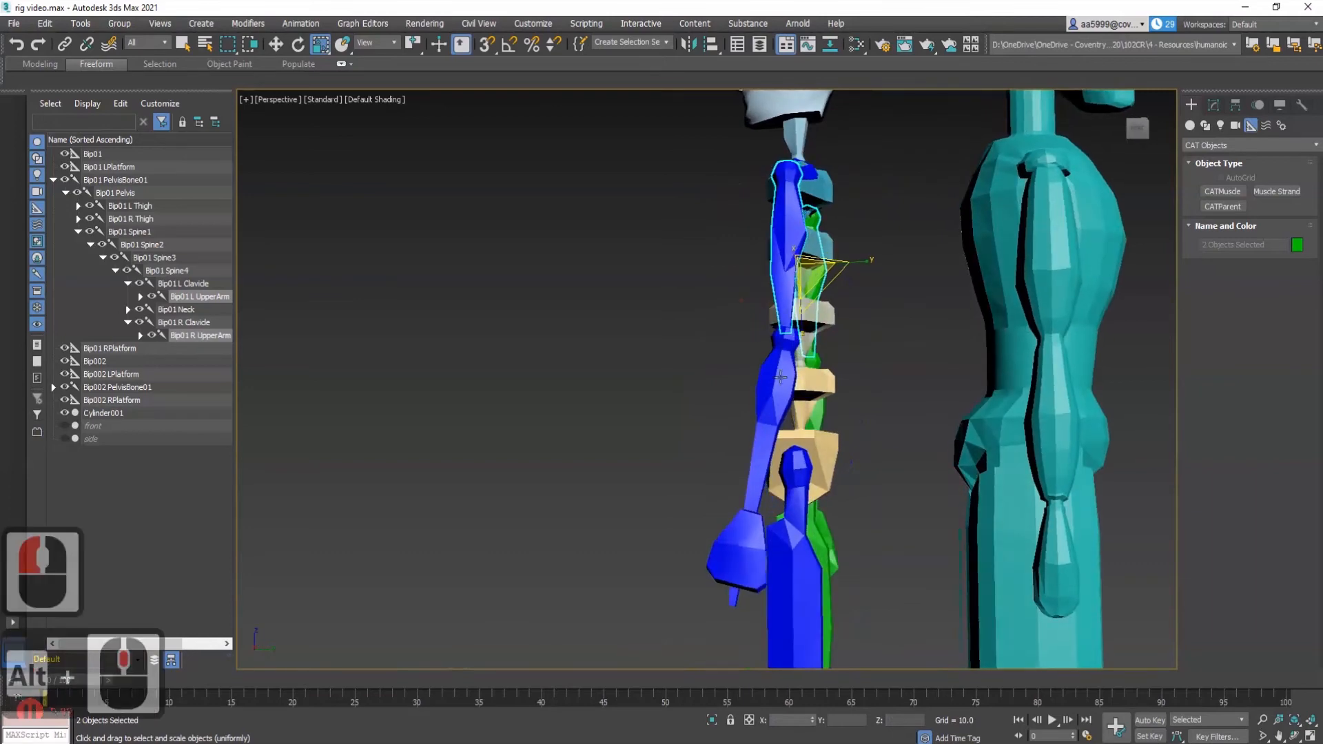
# Rotate the left forearm bone at the elbow and the left upper arm bone inward so that the left arm hangs vertically.
pyautogui.click(781, 403)
pyautogui.press('e')
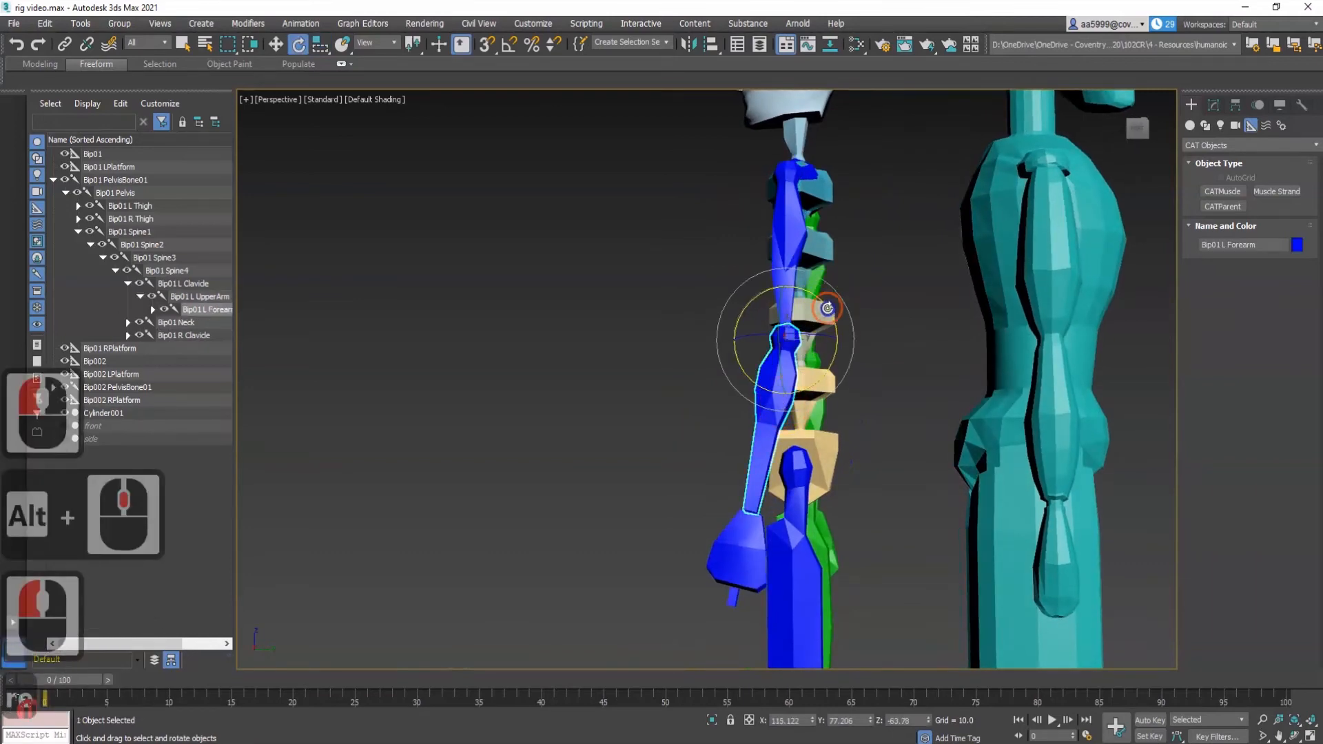
pyautogui.keyDown('alt'); pyautogui.moveTo(827, 308); pyautogui.dragTo(839, 451, button='middle'); pyautogui.keyUp('alt')
pyautogui.click(766, 158)
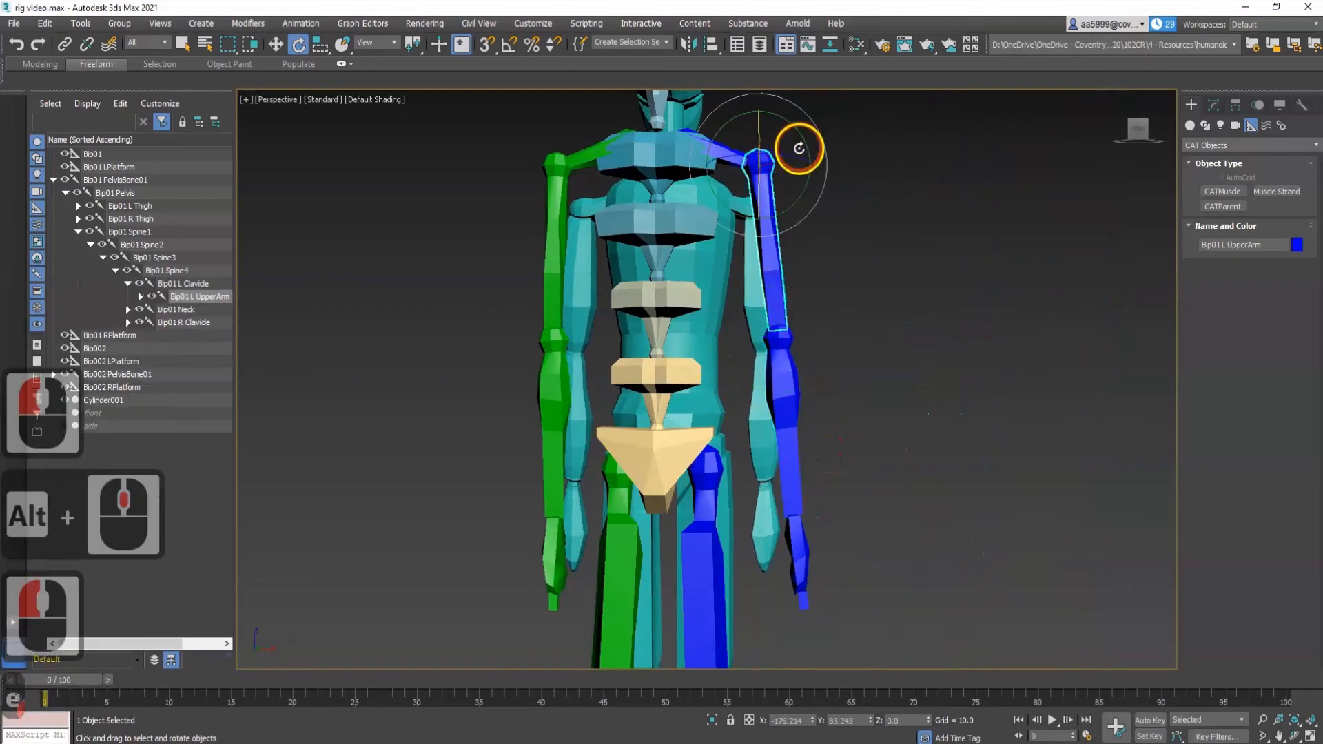
pyautogui.moveTo(799, 133); pyautogui.dragTo(804, 136)
pyautogui.moveTo(571, 330); pyautogui.dragTo(641, 405, button='middle')
# Rotate the right and left clavicle bones individually, tilting each slightly downward to bring the arms closer to the torso.
pyautogui.click(662, 229)
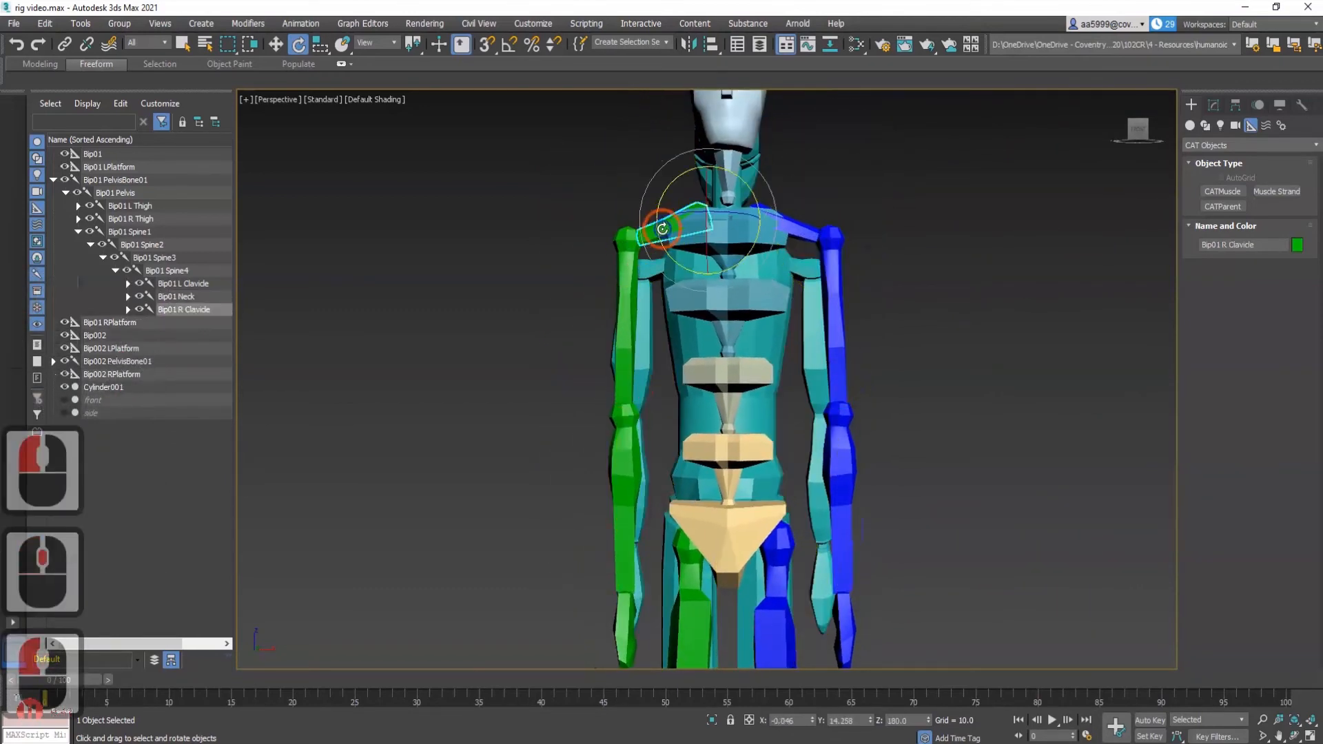
pyautogui.keyDown('ctrl'); pyautogui.click(786, 232); pyautogui.keyUp('ctrl')
pyautogui.moveTo(759, 176); pyautogui.dragTo(759, 176)
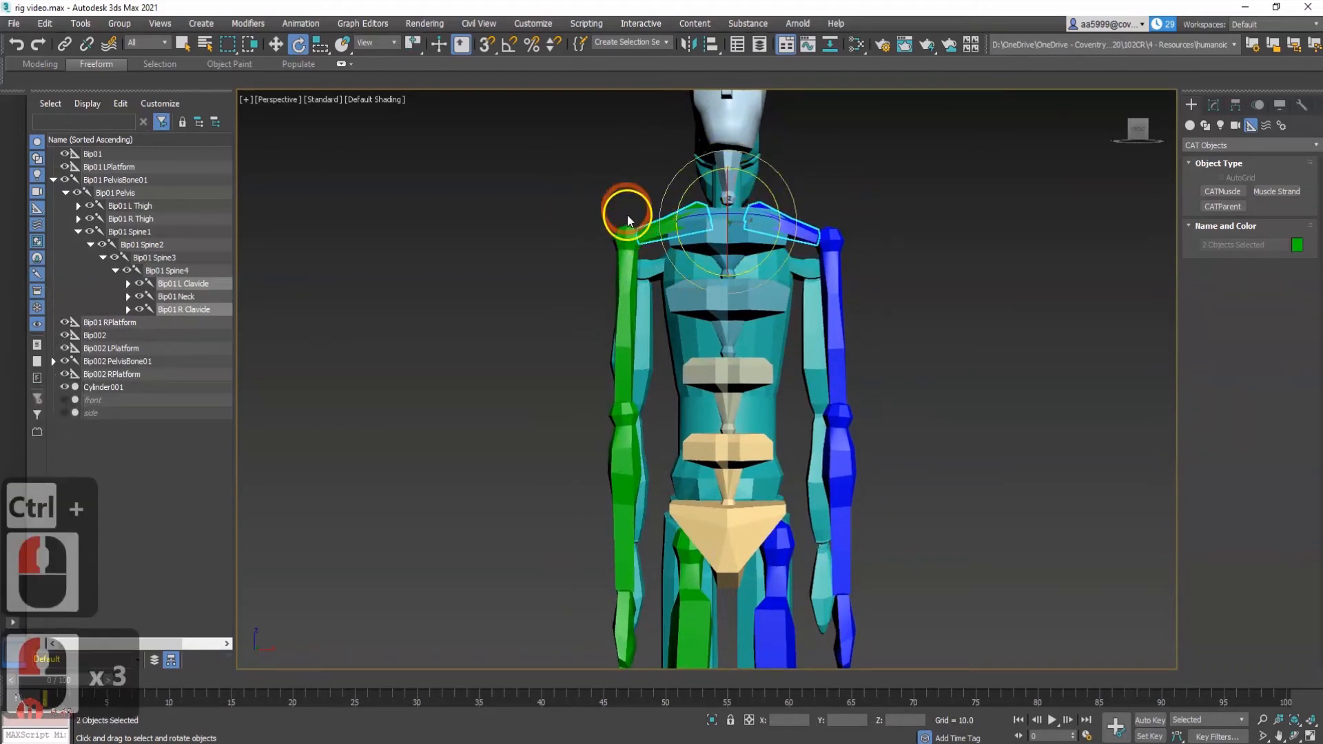
pyautogui.click(658, 229)
pyautogui.moveTo(677, 179); pyautogui.dragTo(662, 178)
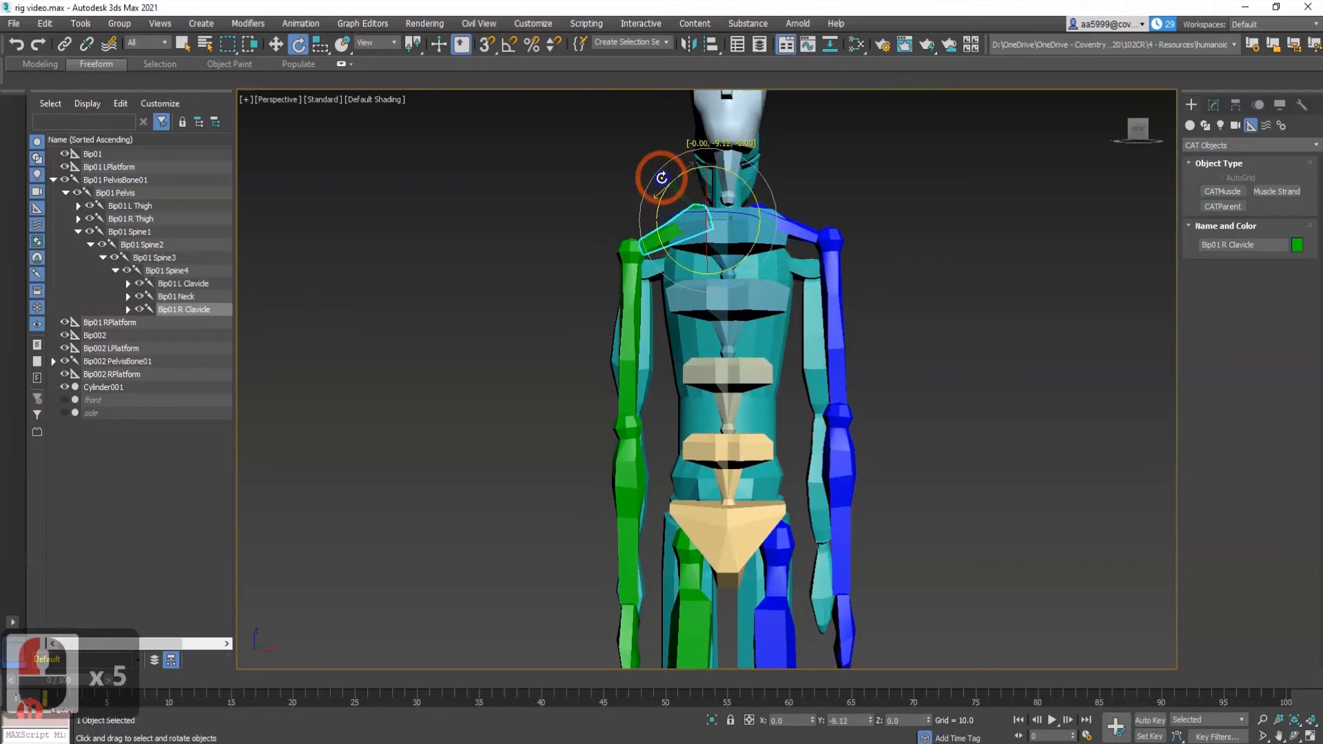
pyautogui.click(775, 221)
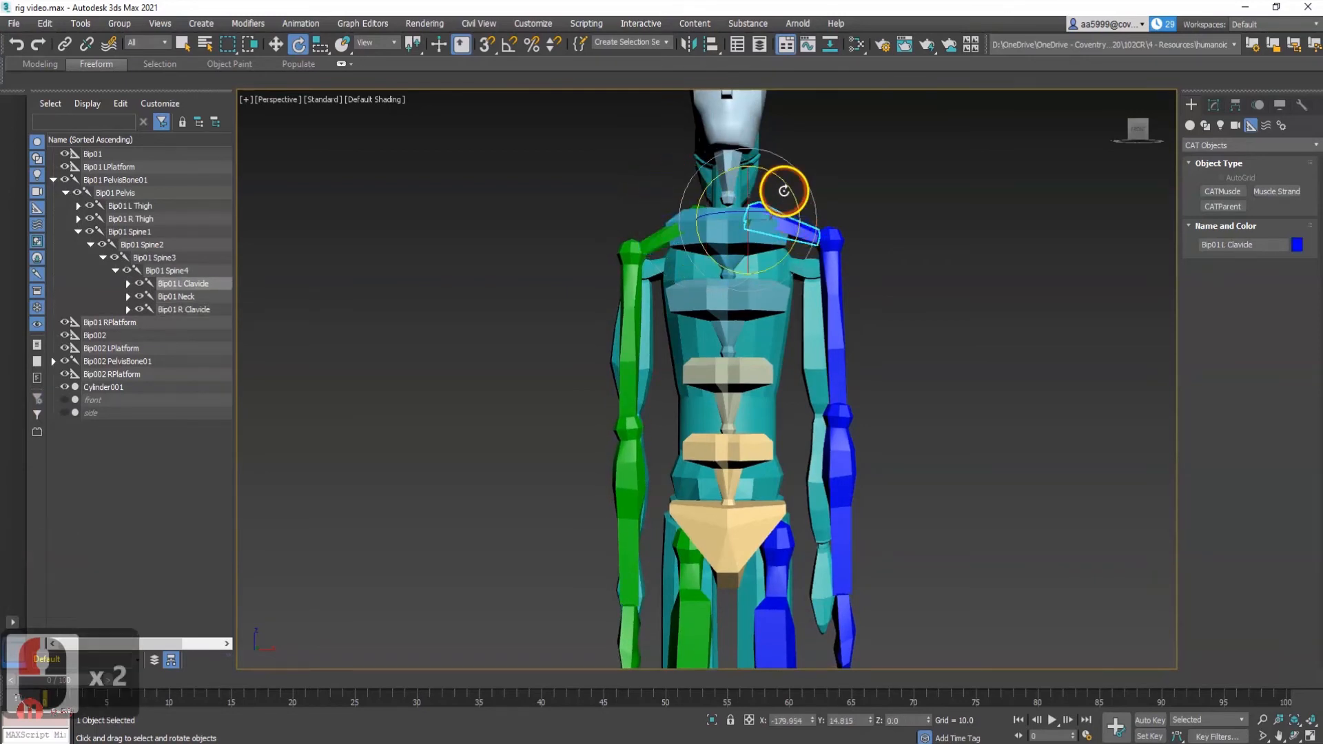
pyautogui.moveTo(789, 190); pyautogui.dragTo(801, 200)
pyautogui.scroll(-3, 731, 406)
pyautogui.moveTo(726, 430); pyautogui.dragTo(710, 528, button='middle')
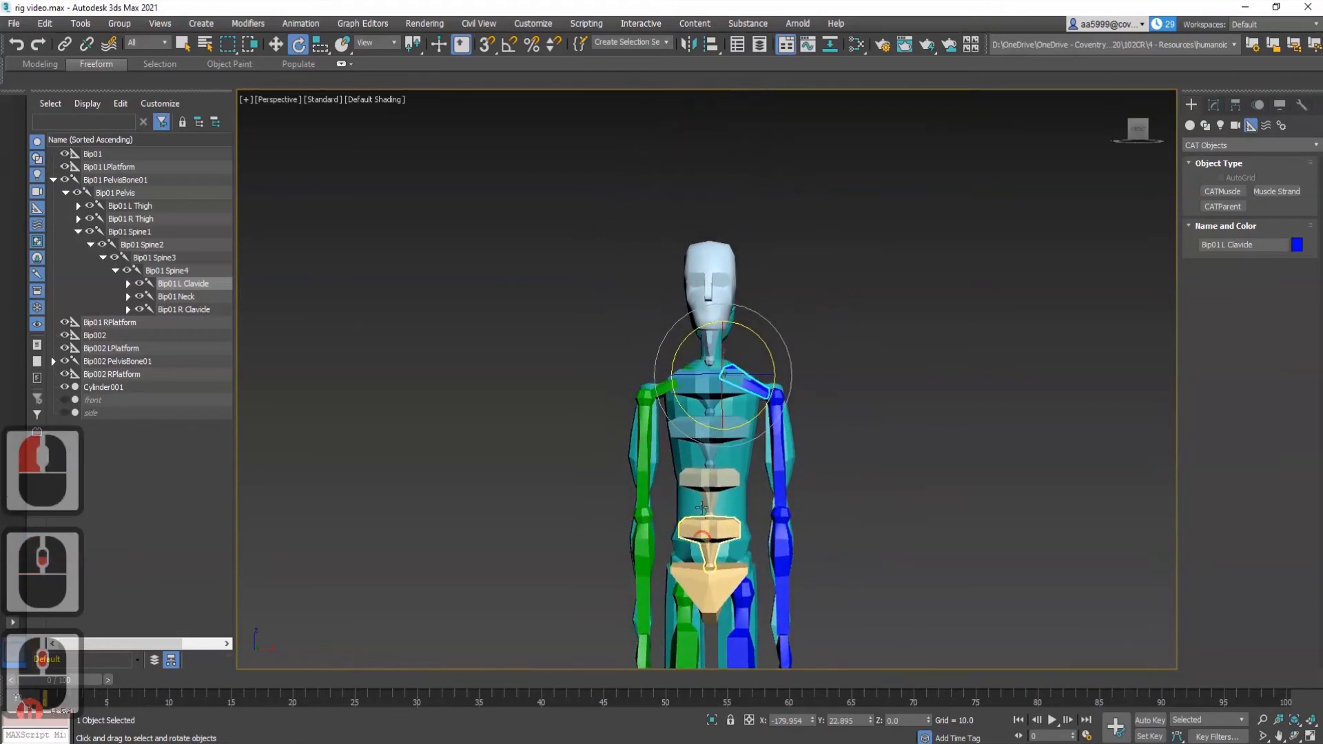
# Scale the neck bone down along its vertical axis so that the head sits lower, closer to the shoulders.
pyautogui.click(709, 286)
pyautogui.scroll(2, 739, 343)
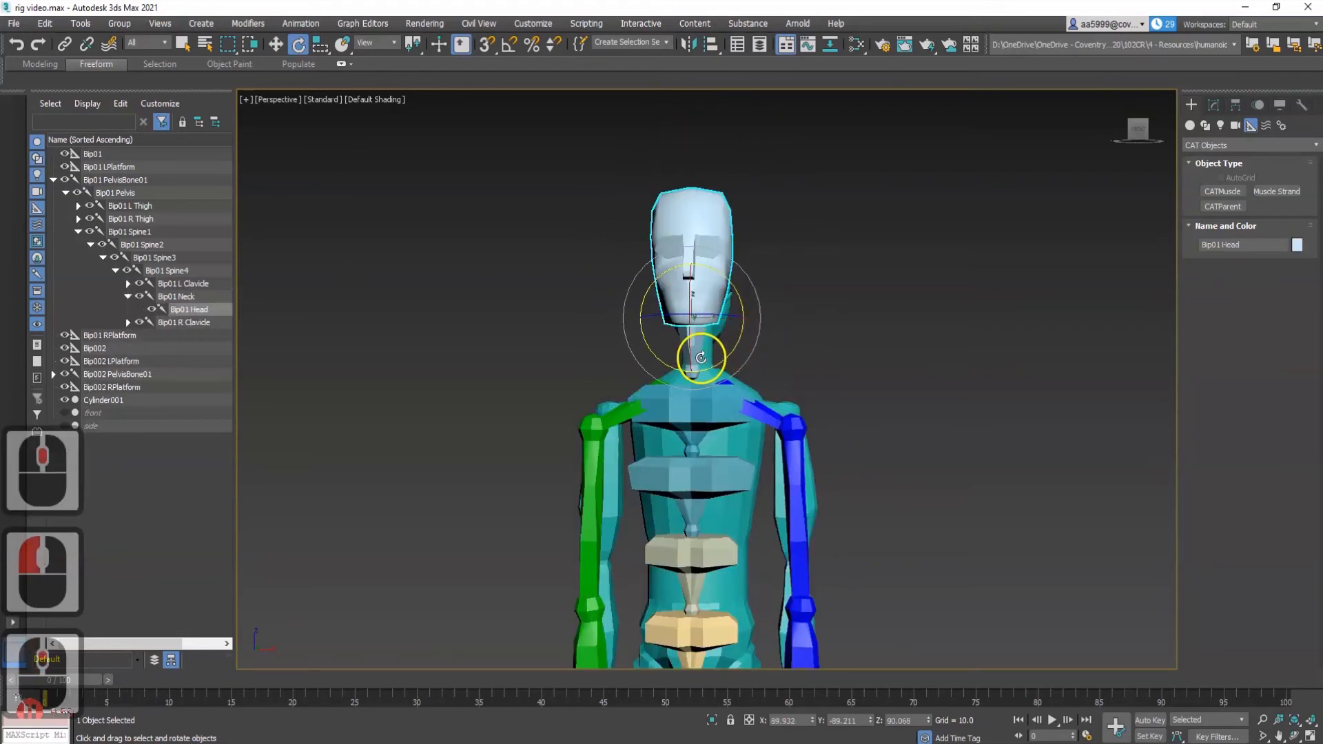
pyautogui.click(692, 356)
pyautogui.click(792, 346)
pyautogui.click(694, 346)
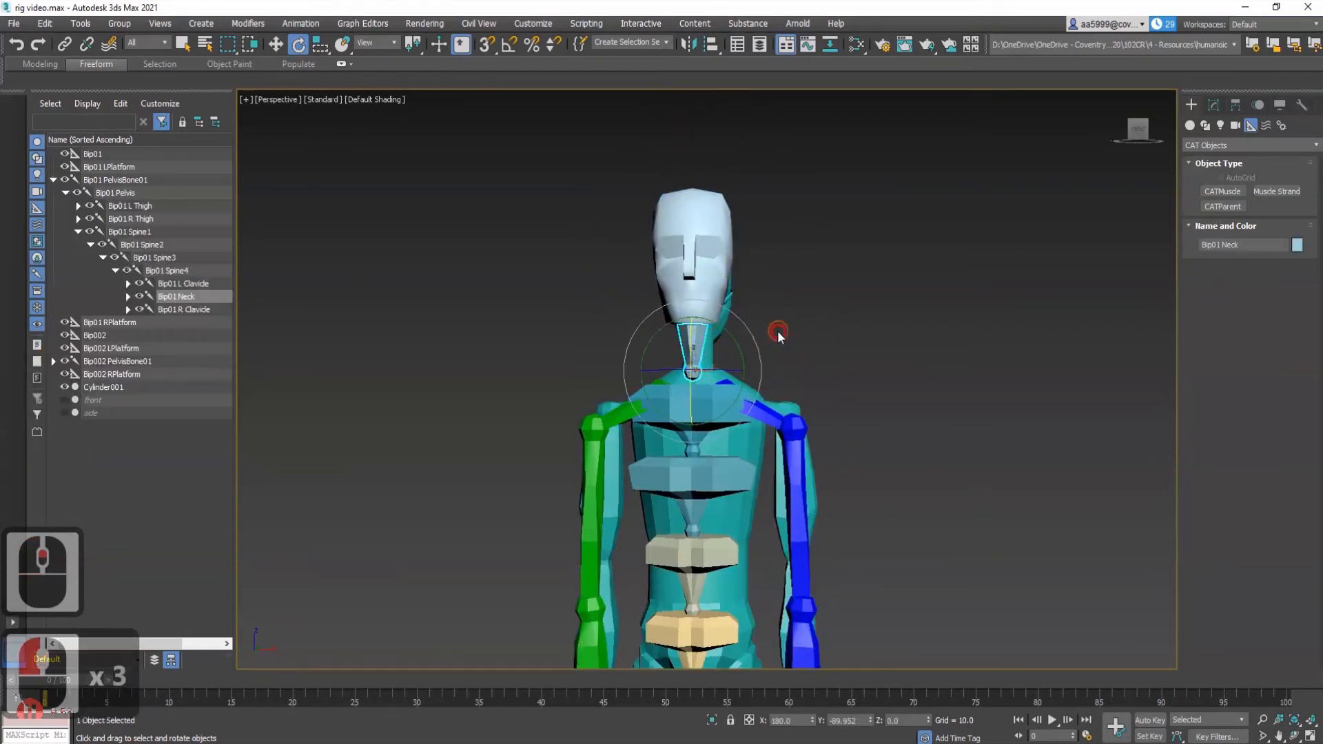
pyautogui.moveTo(777, 332); pyautogui.dragTo(768, 393, button='middle')
pyautogui.press('w')
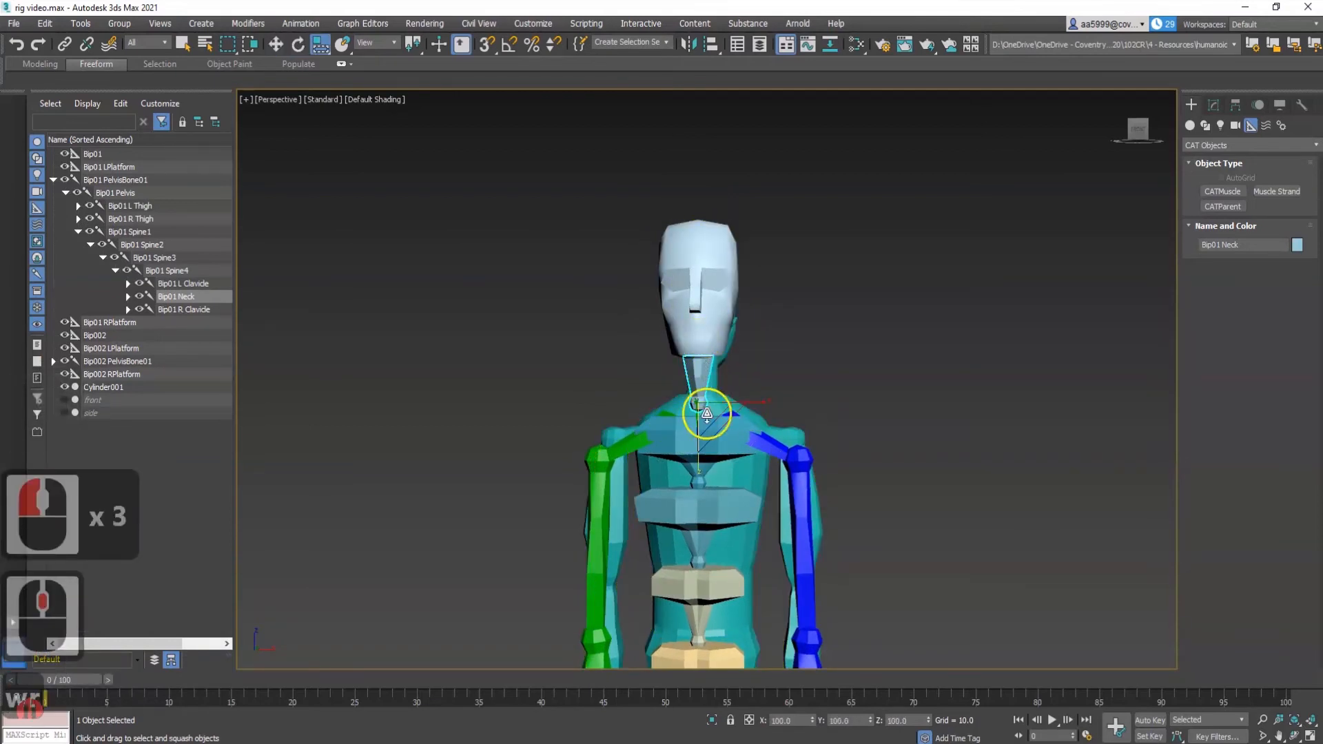
pyautogui.moveTo(697, 455); pyautogui.dragTo(692, 422)
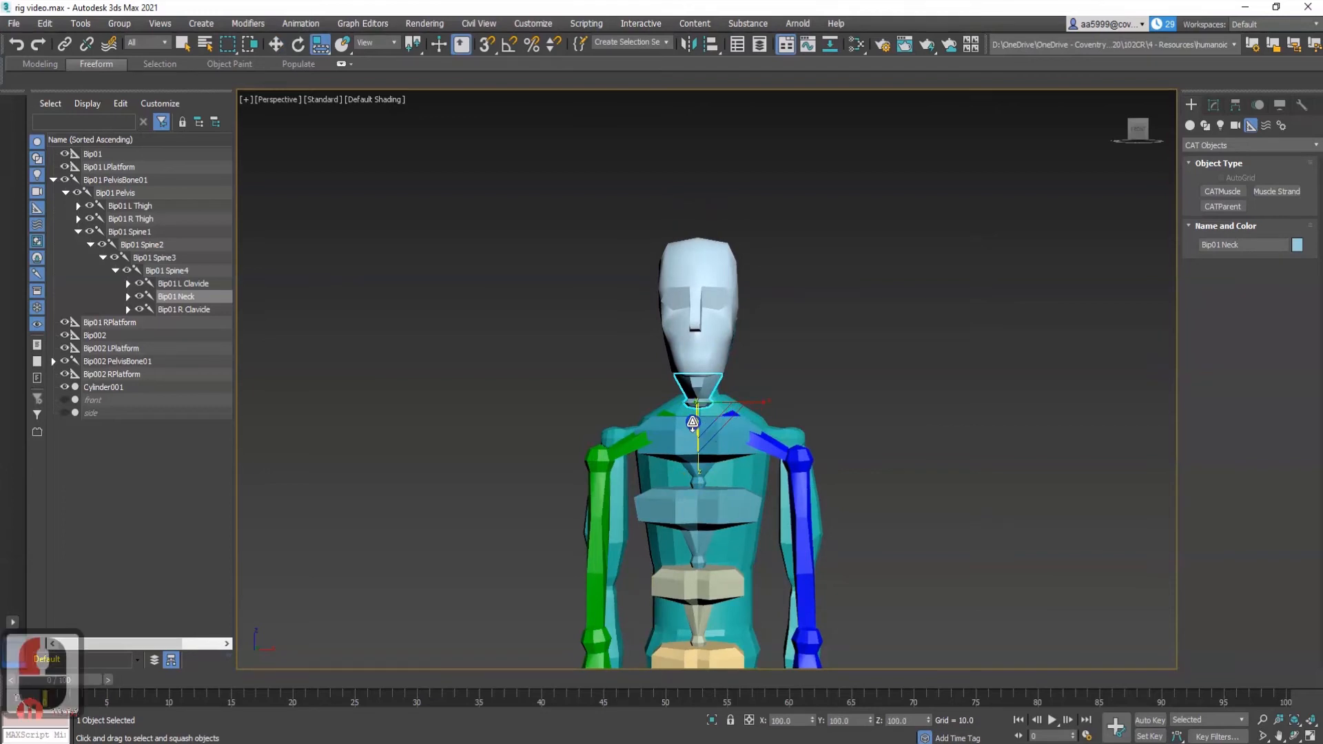
# Compare the skeleton with the model from the side, from the head down to the feet, and clear the selection.
pyautogui.keyDown('alt'); pyautogui.moveTo(623, 428); pyautogui.dragTo(678, 436, button='middle'); pyautogui.keyUp('alt')
pyautogui.keyDown('alt'); pyautogui.moveTo(740, 438); pyautogui.dragTo(703, 387, button='middle'); pyautogui.keyUp('alt')
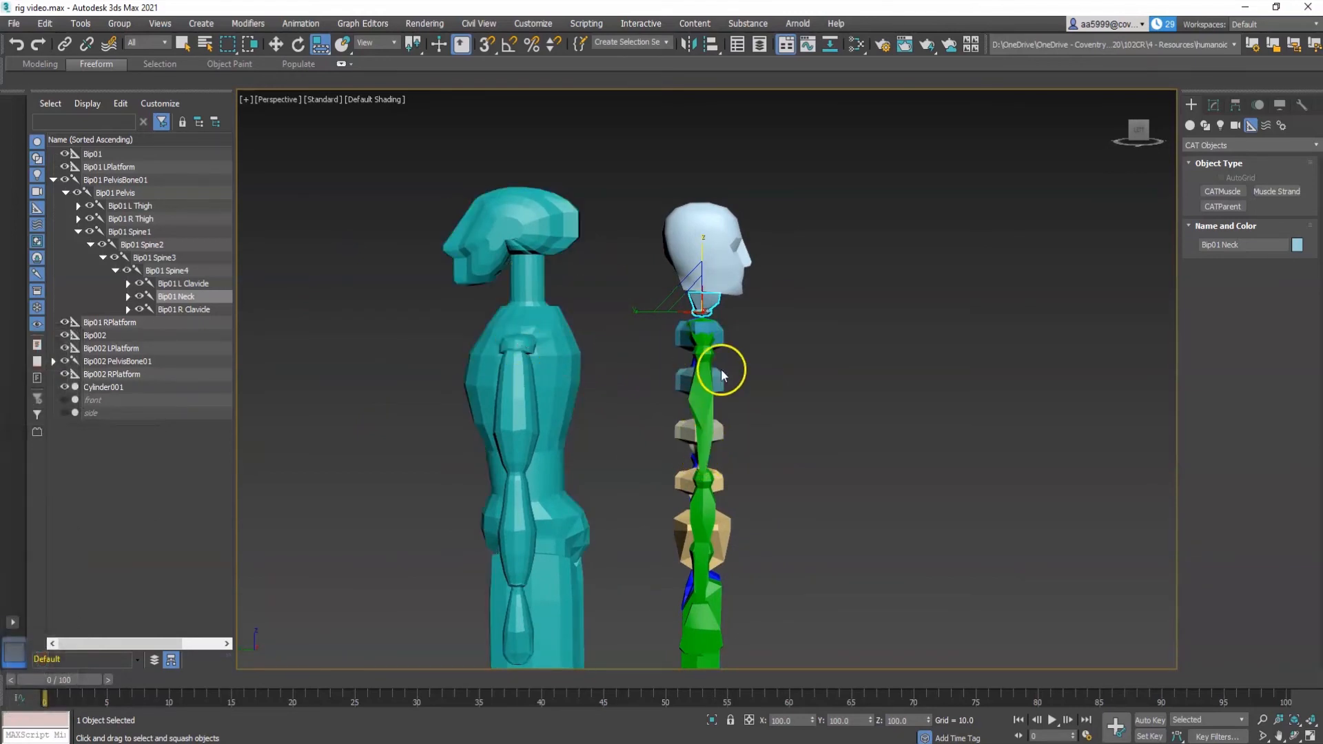
pyautogui.moveTo(704, 480); pyautogui.dragTo(721, 313, button='middle')
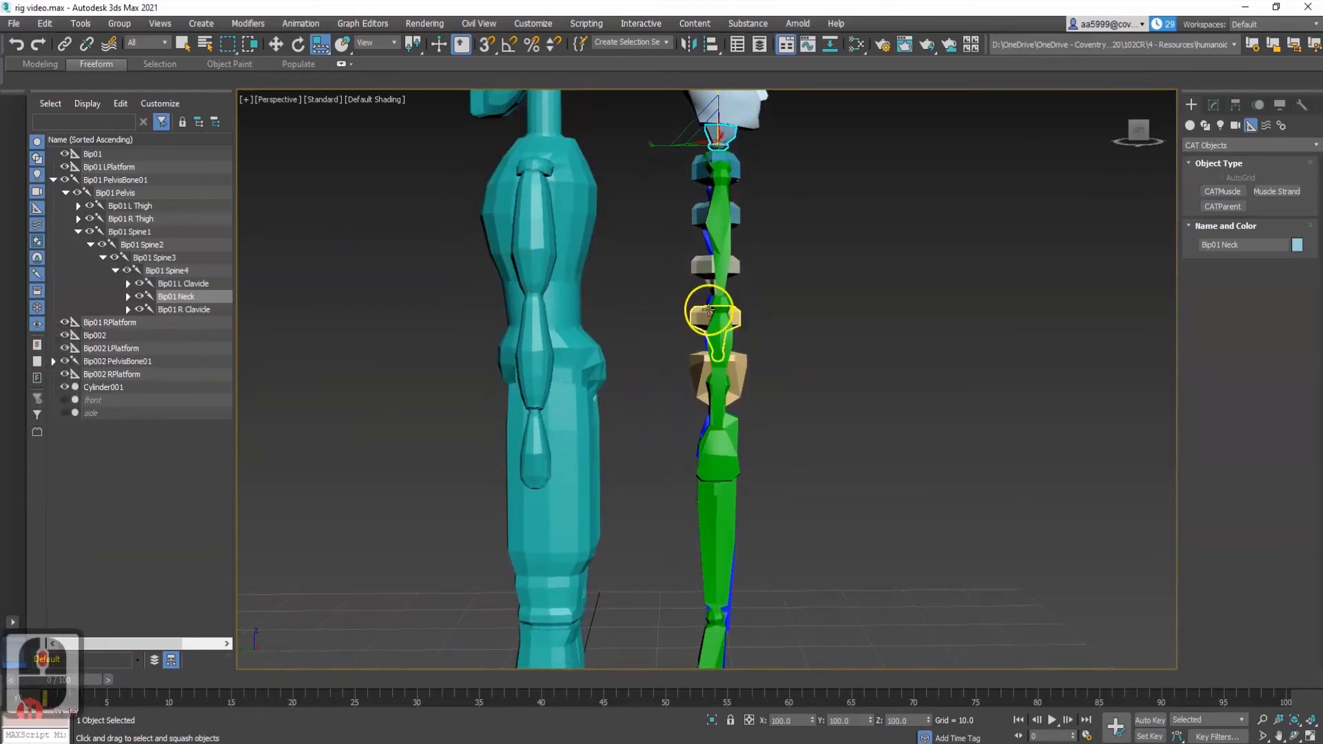
pyautogui.moveTo(684, 437); pyautogui.dragTo(664, 289, button='middle')
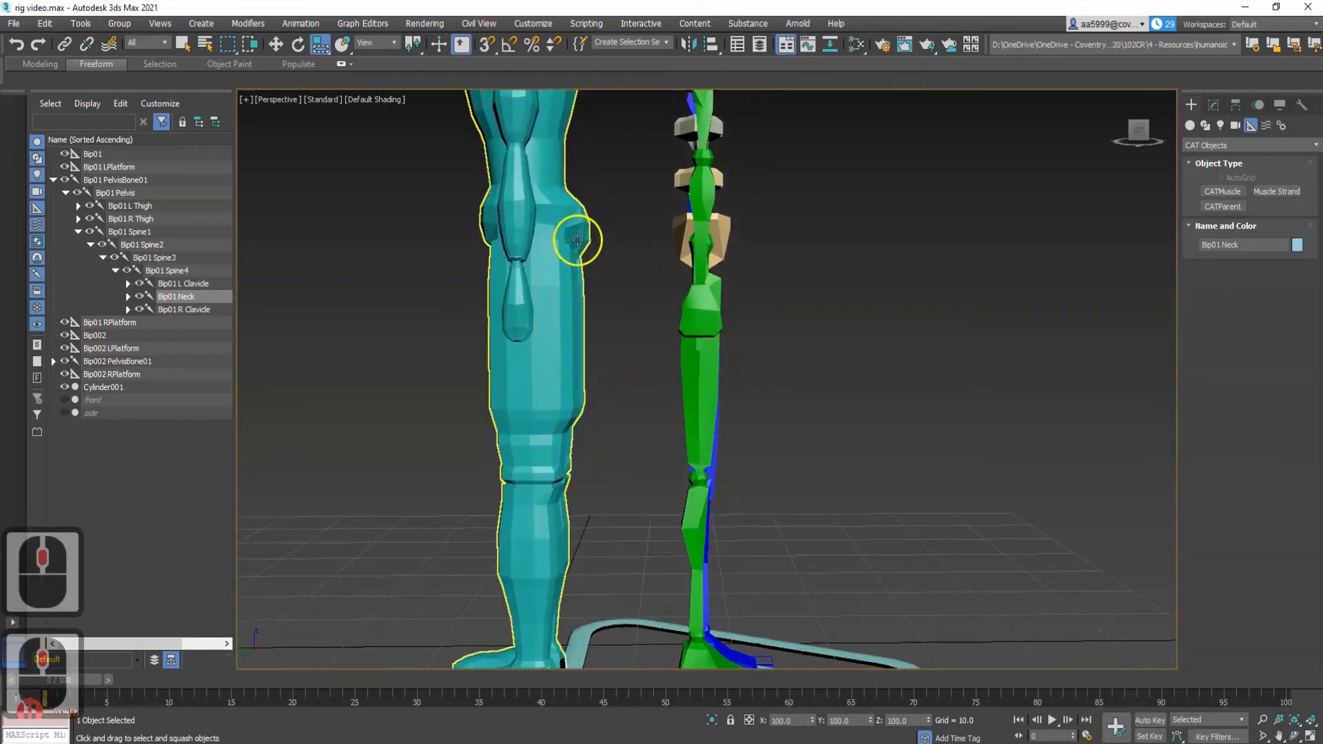
pyautogui.moveTo(696, 398); pyautogui.dragTo(606, 334, button='middle')
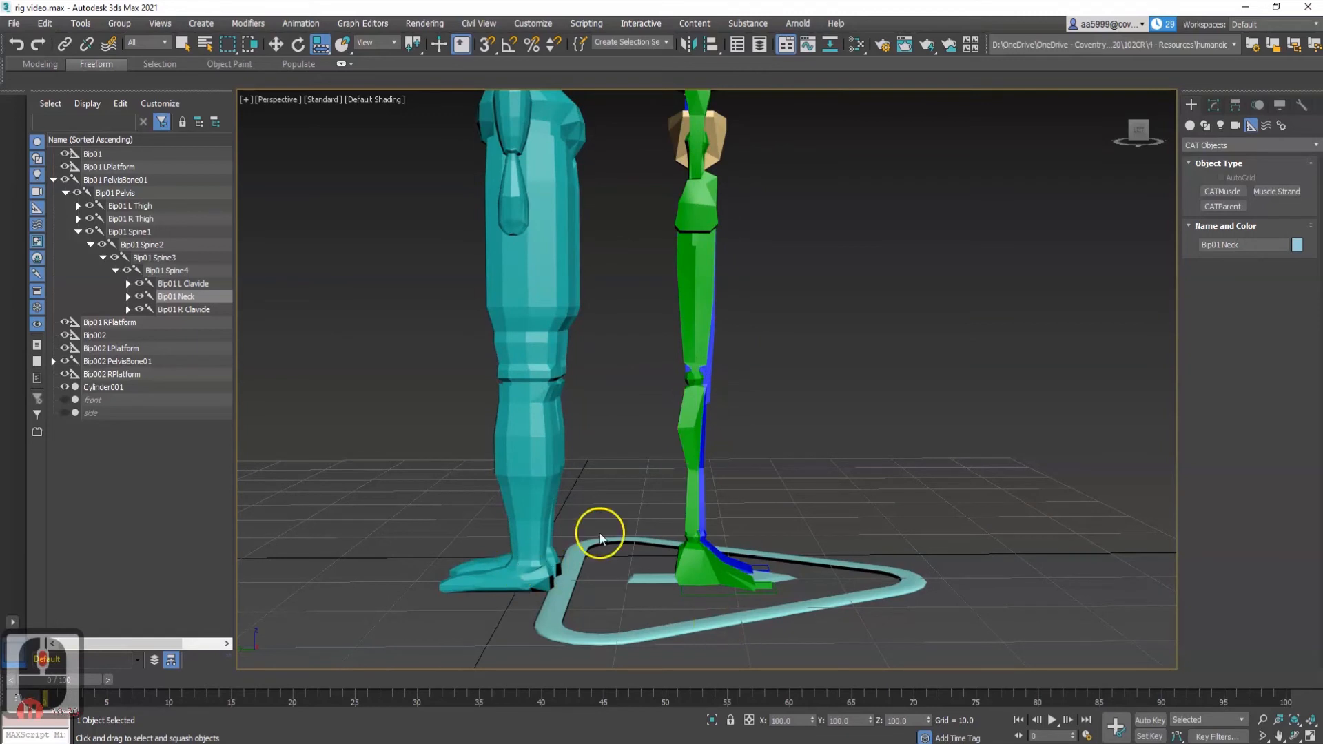
pyautogui.scroll(-3, 519, 564)
pyautogui.keyDown('alt'); pyautogui.moveTo(777, 366); pyautogui.dragTo(763, 444, button='middle'); pyautogui.keyUp('alt')
pyautogui.click(813, 372)
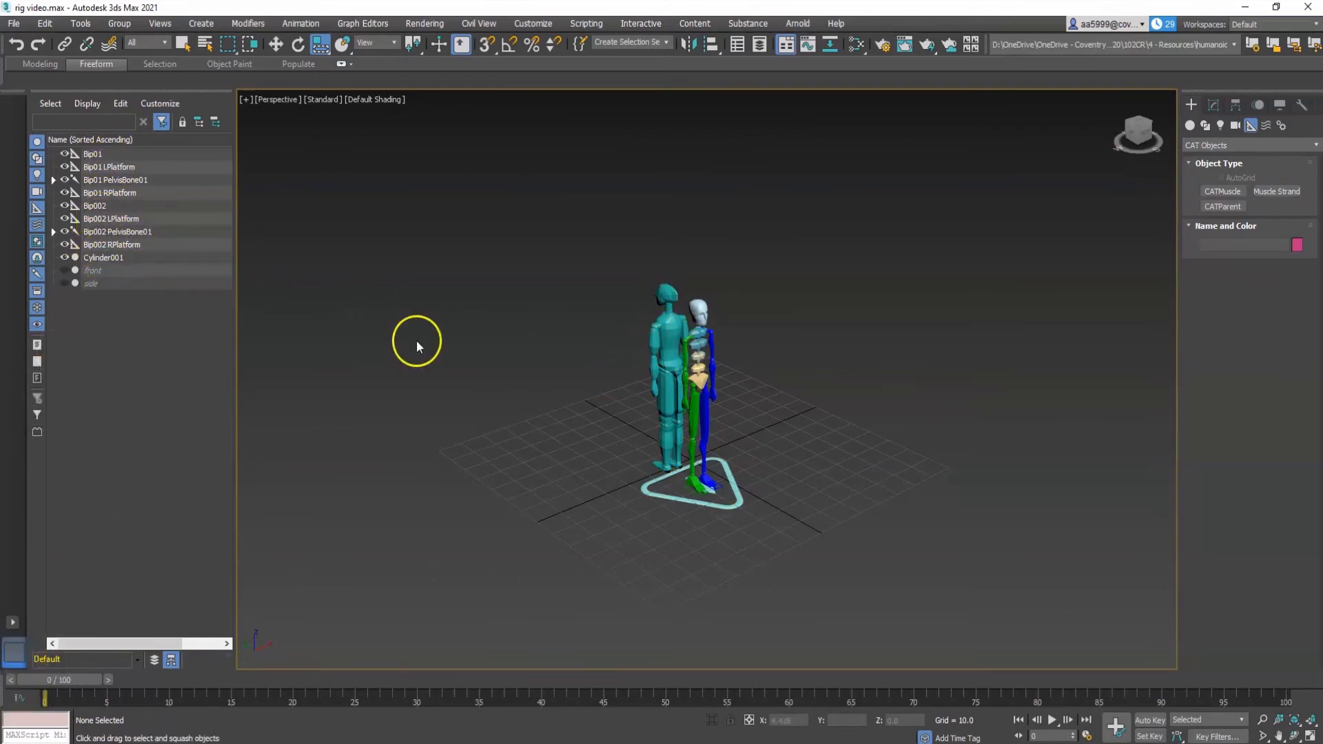
# Delete the unused second rig: Bip002, Bip002 LPlatform, Bip002 PelvisBone01 and Bip002 RPlatform.
pyautogui.scroll(4, 688, 468)
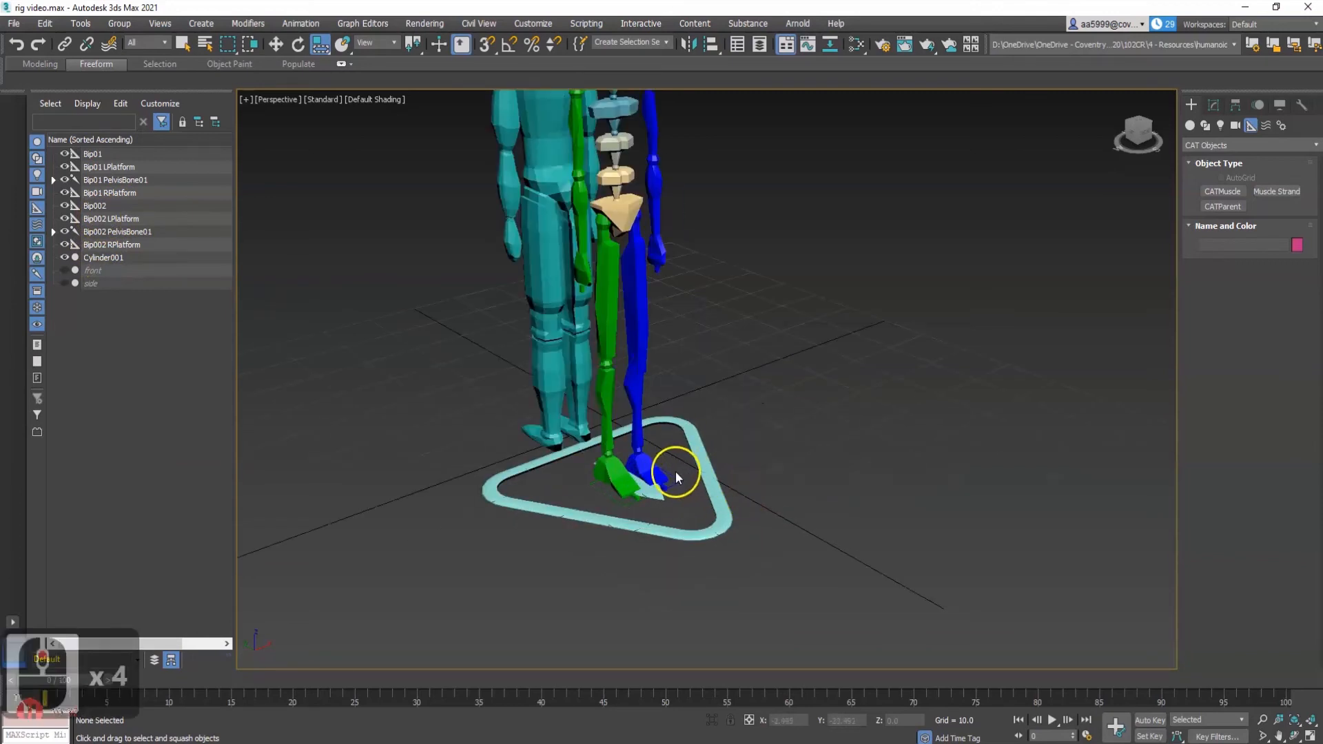
pyautogui.moveTo(673, 466); pyautogui.dragTo(729, 517, button='middle')
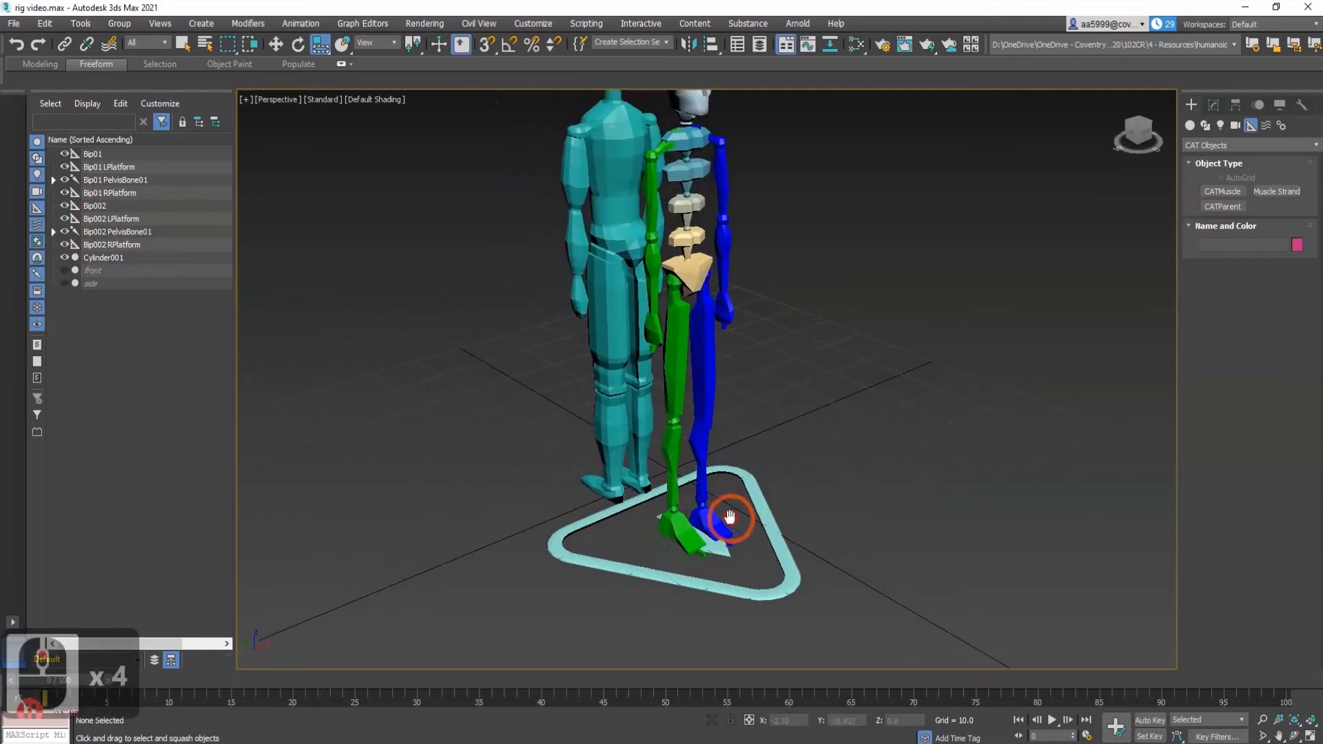
pyautogui.click(779, 549)
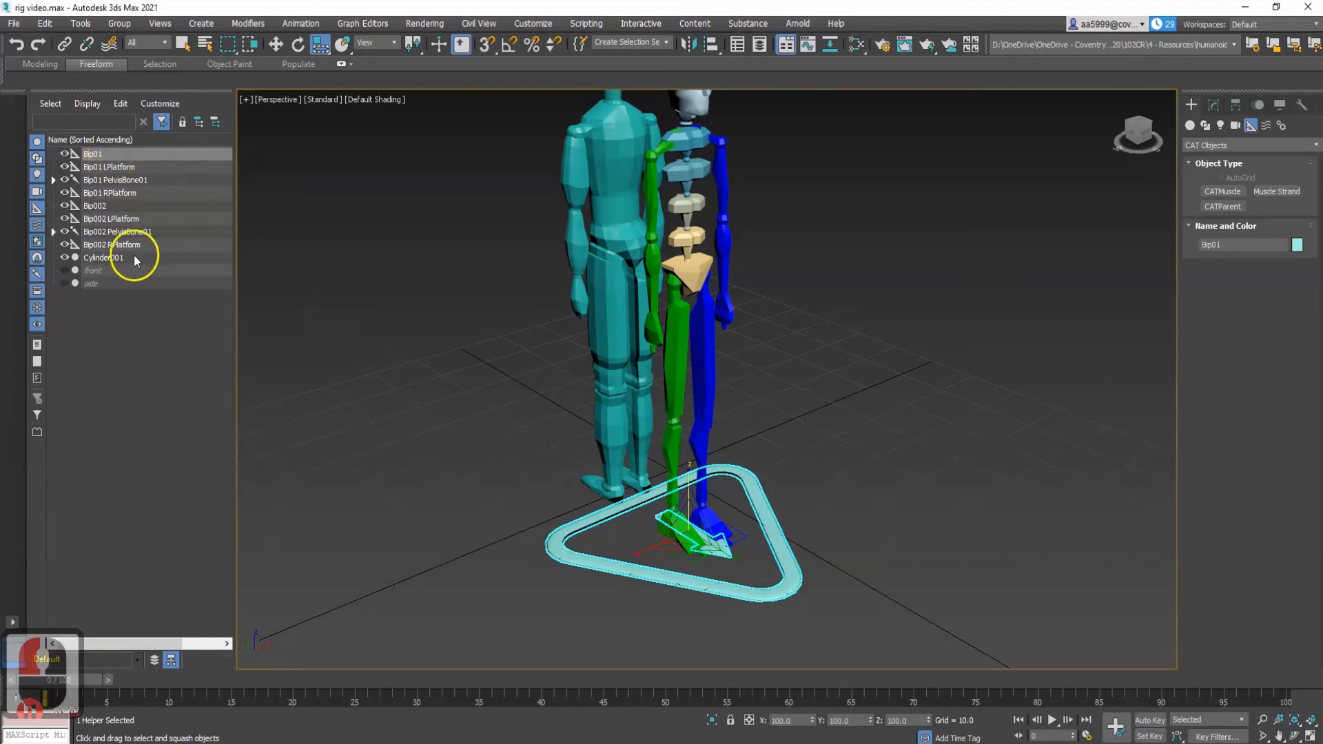
pyautogui.click(95, 206)
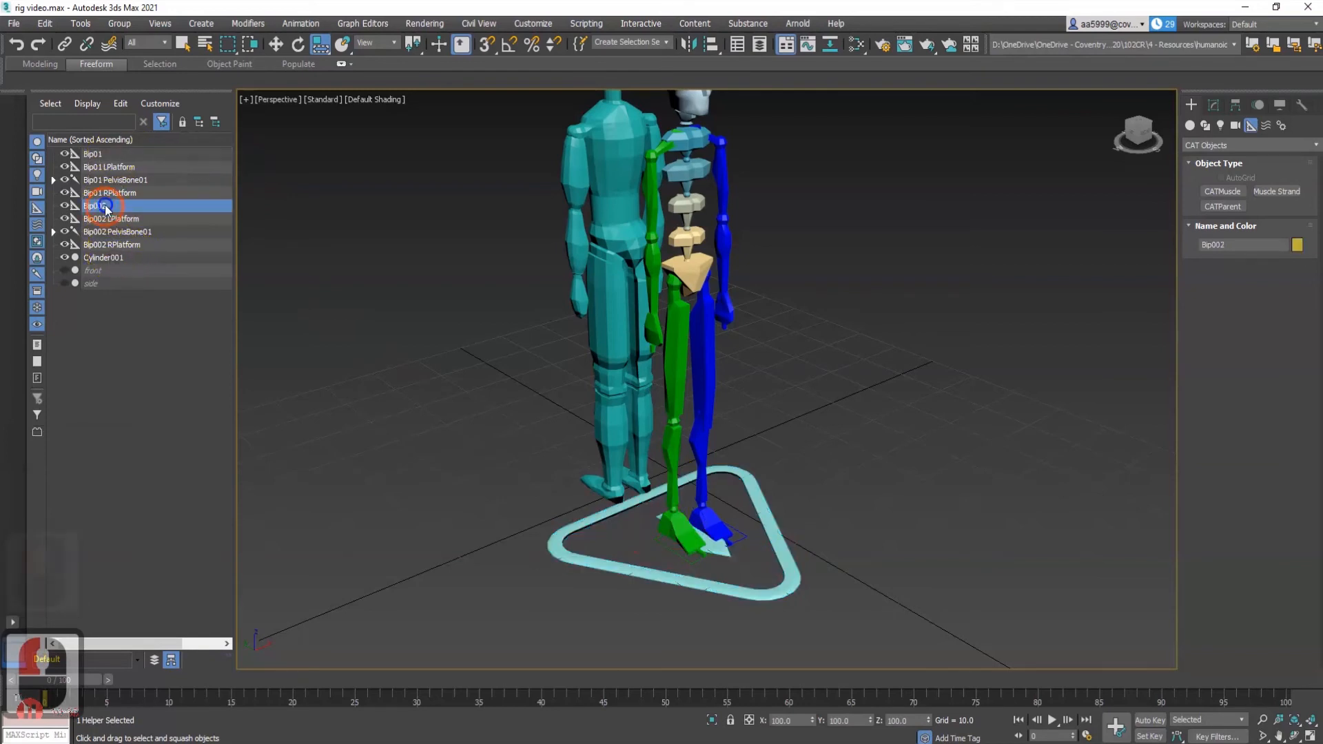
pyautogui.keyDown('shift'); pyautogui.click(121, 246); pyautogui.keyUp('shift')
pyautogui.press('Delete')
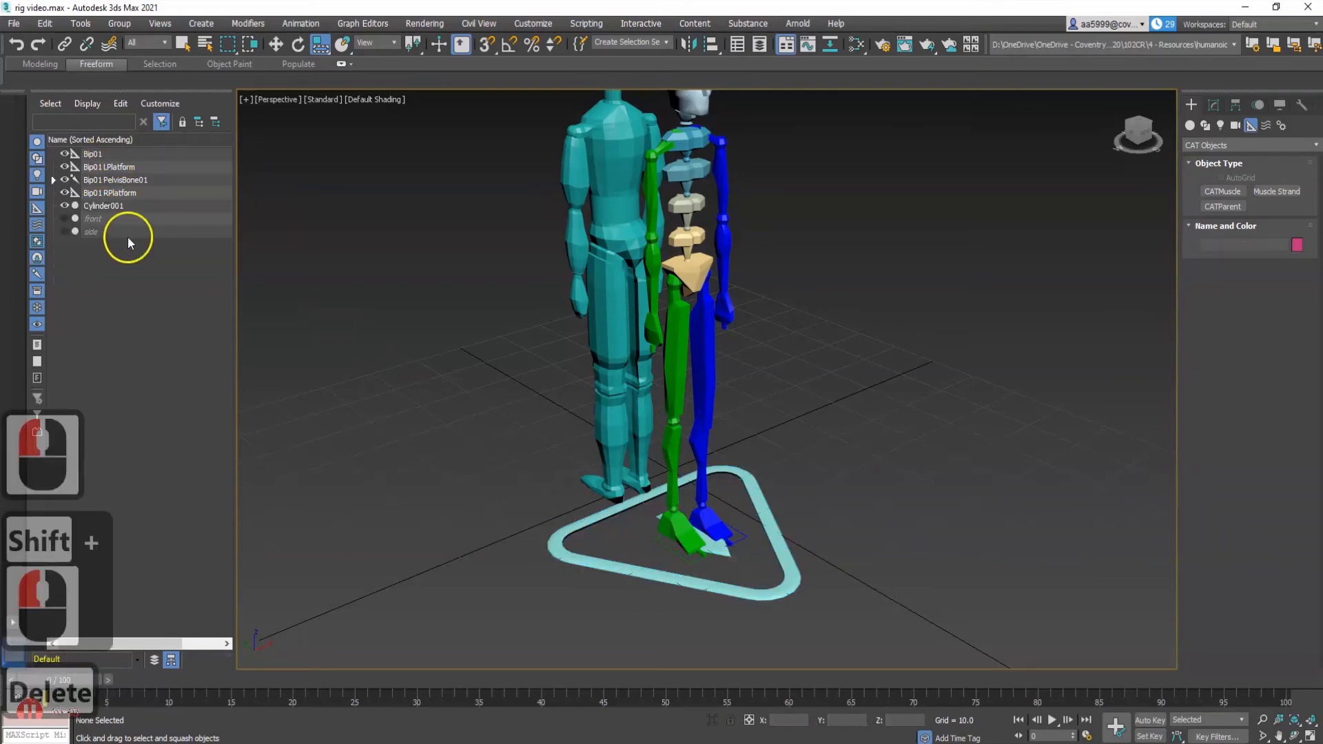
# Select the four top-level Bip01 nodes and, with angle snap on, rotate the rig to face the same direction as the model.
pyautogui.click(100, 154)
pyautogui.keyDown('shift'); pyautogui.click(107, 193); pyautogui.keyUp('shift')
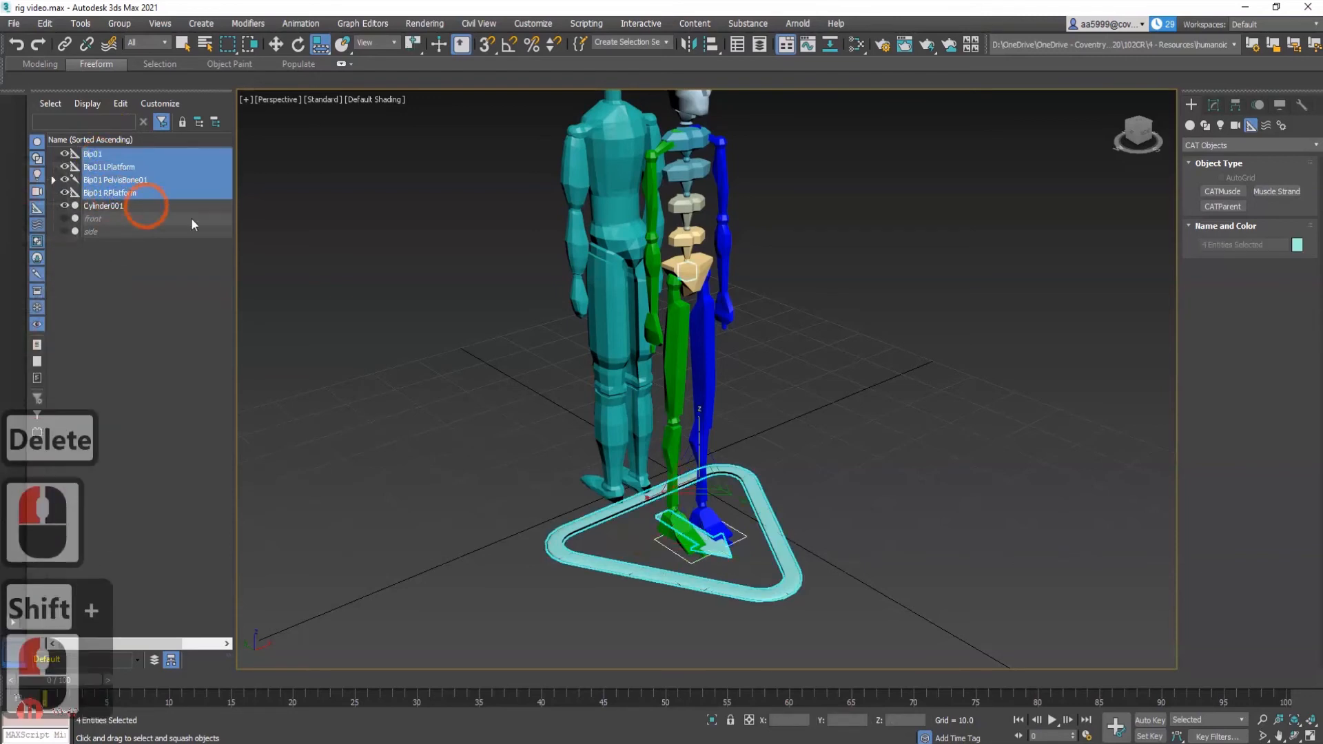
pyautogui.click(509, 46)
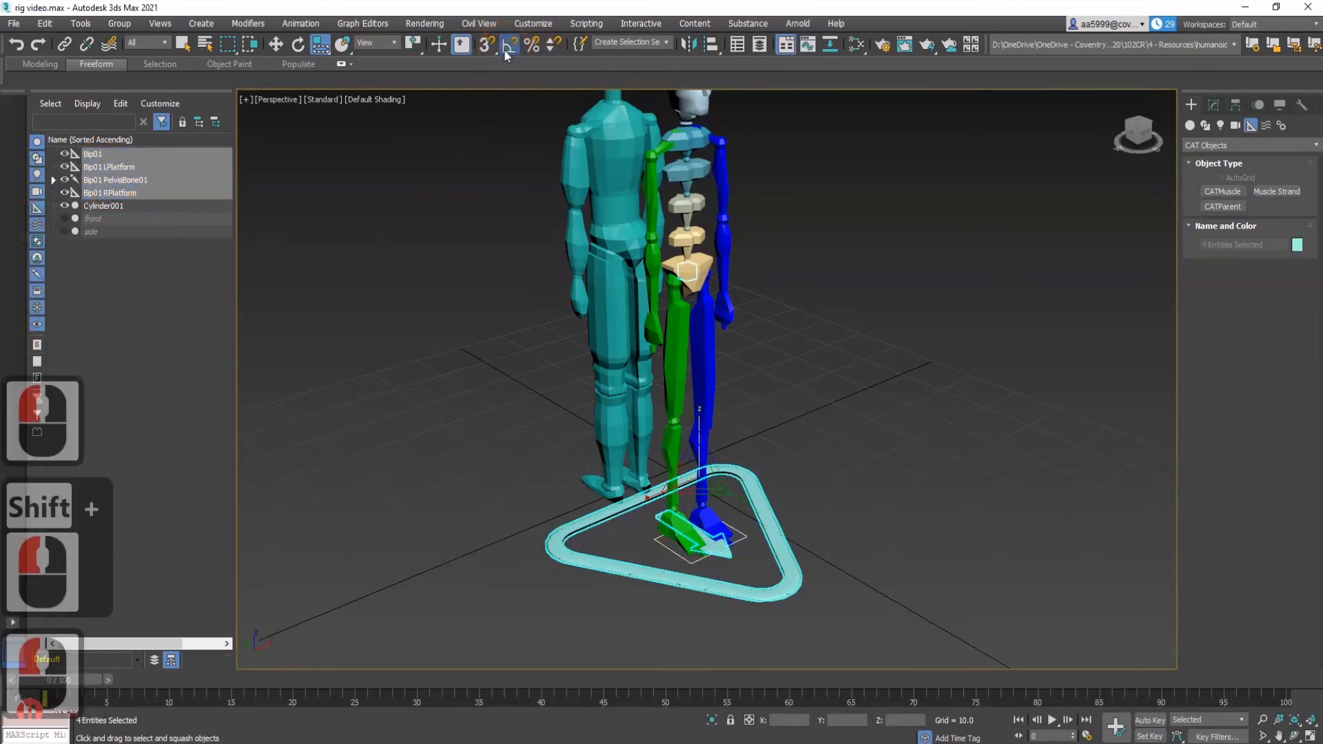
pyautogui.press('e')
pyautogui.moveTo(703, 504); pyautogui.dragTo(572, 460)
pyautogui.keyDown('alt'); pyautogui.moveTo(643, 437); pyautogui.dragTo(924, 402, button='middle'); pyautogui.keyUp('alt')
# Move the whole Bip01 rig forward into the model and shift it slightly sideways to centre it within the body.
pyautogui.press('w')
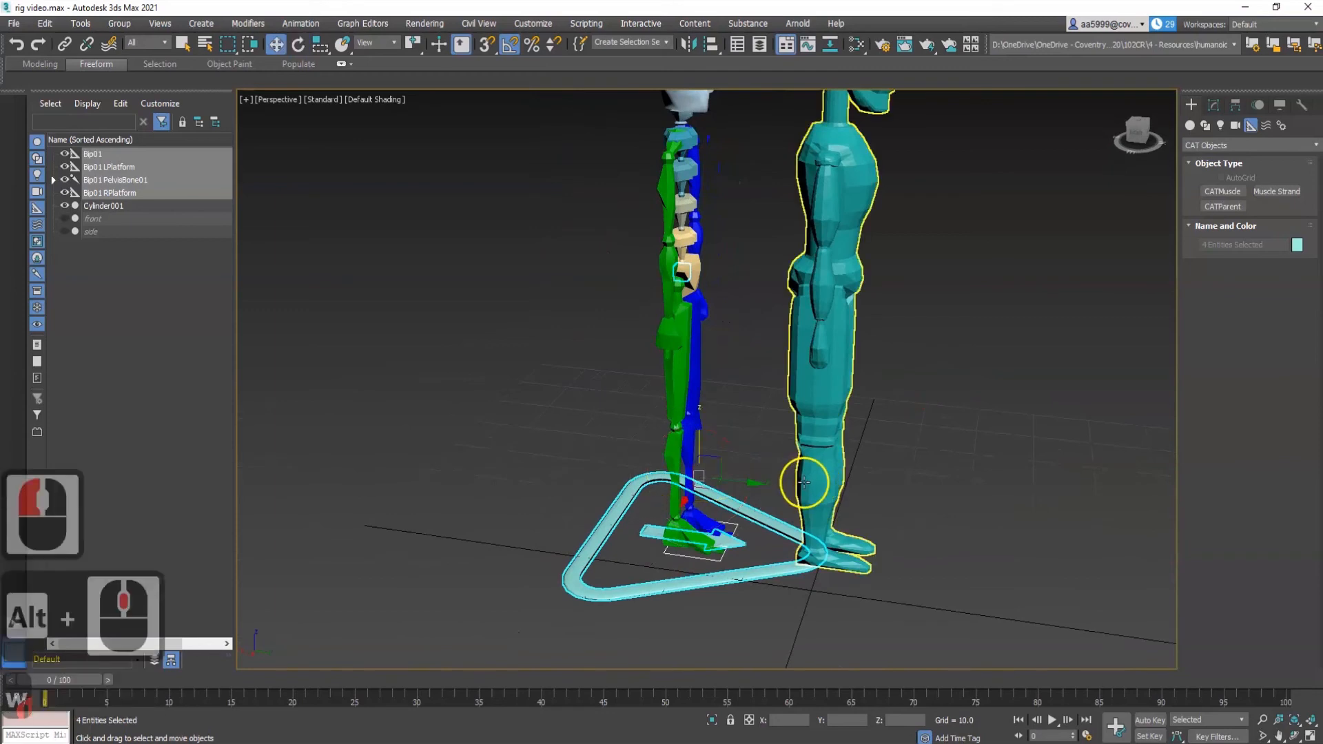
pyautogui.keyDown('alt'); pyautogui.moveTo(760, 424); pyautogui.dragTo(680, 496, button='middle'); pyautogui.keyUp('alt')
pyautogui.scroll(3, 679, 496)
pyautogui.keyDown('alt'); pyautogui.moveTo(647, 569); pyautogui.dragTo(638, 502, button='middle'); pyautogui.keyUp('alt')
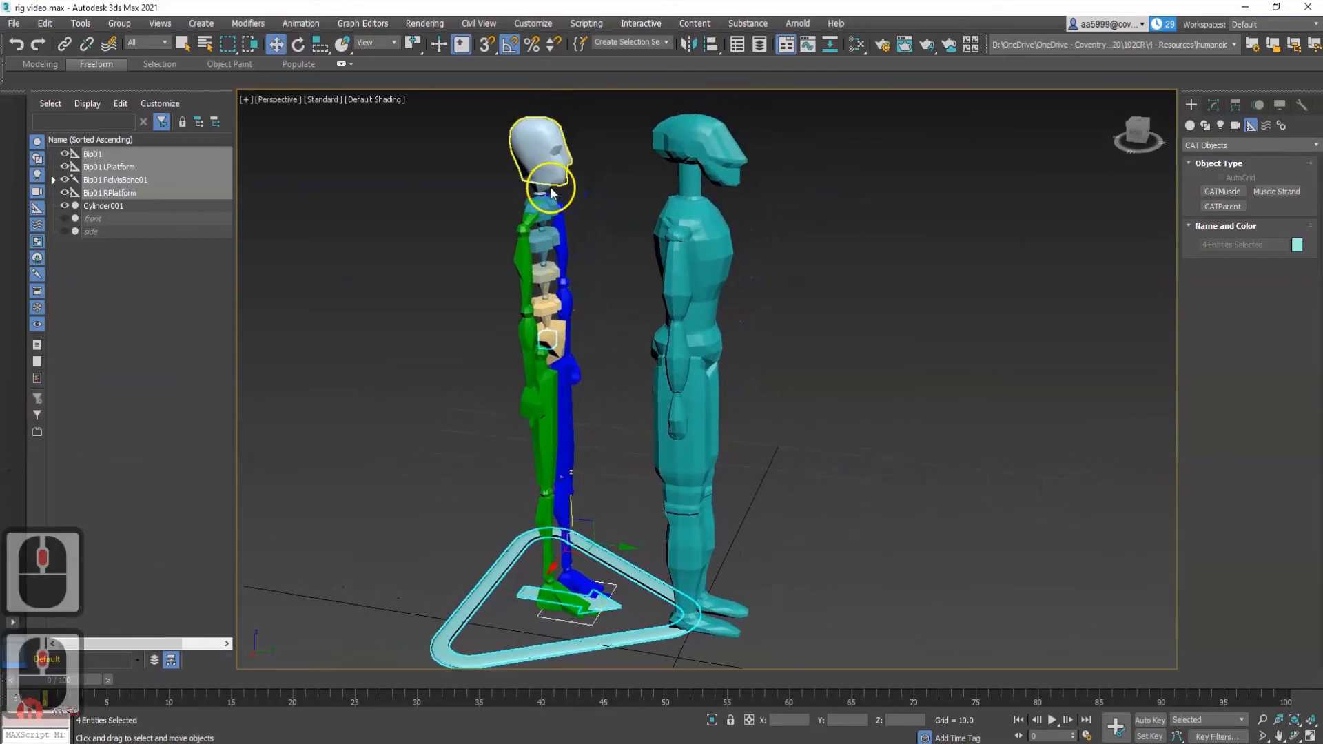
pyautogui.press('w')
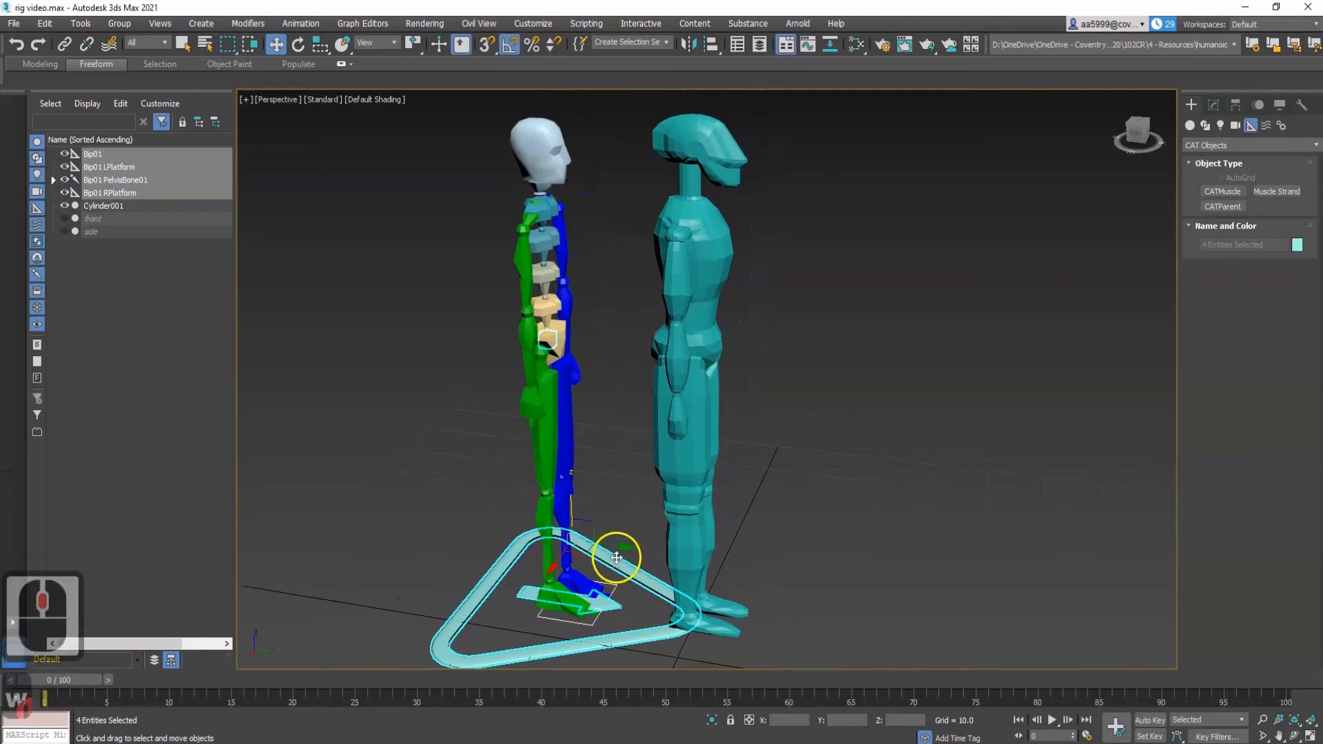
pyautogui.moveTo(625, 549); pyautogui.dragTo(759, 588)
pyautogui.moveTo(788, 573)
pyautogui.keyDown('alt'); pyautogui.mouseDown(button='middle')
pyautogui.moveTo(661, 576)
pyautogui.moveTo(557, 558)
pyautogui.moveTo(564, 549)
pyautogui.moveTo(428, 555)
pyautogui.mouseUp(button='middle'); pyautogui.keyUp('alt')
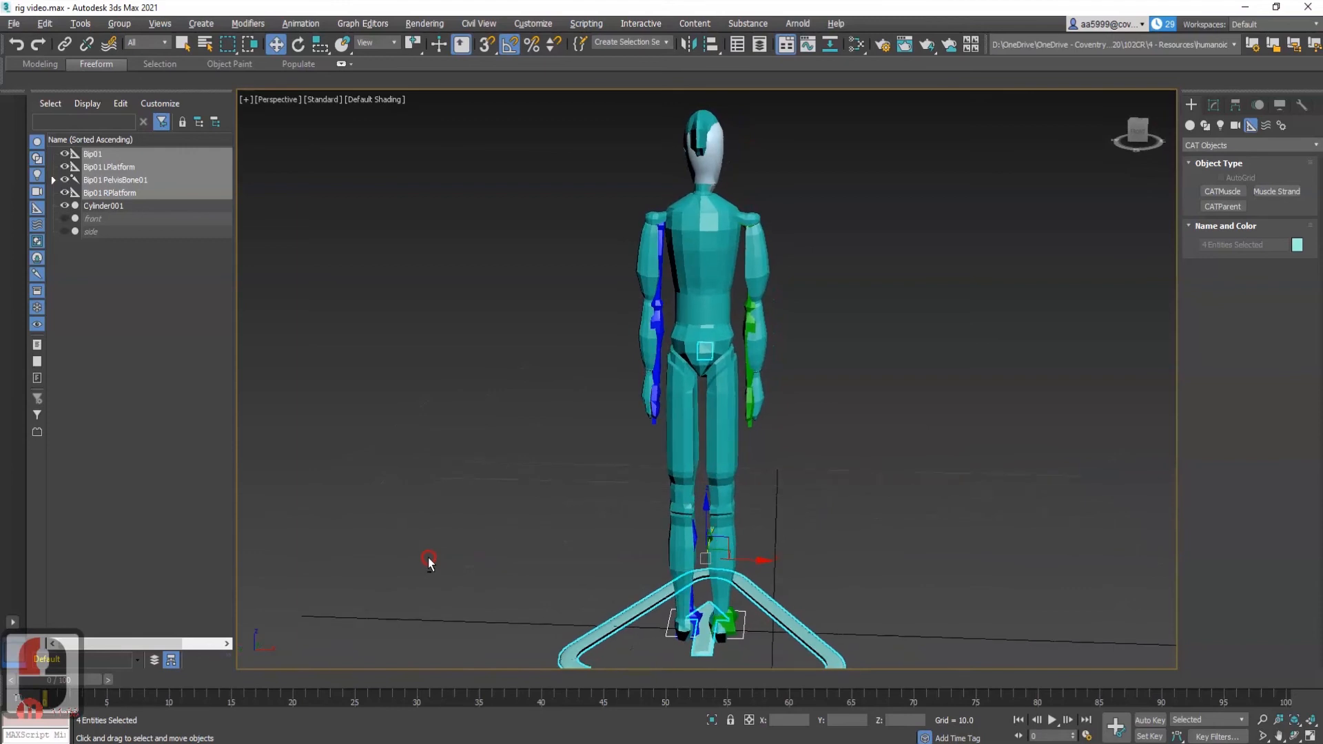
pyautogui.click(740, 588)
pyautogui.moveTo(762, 560); pyautogui.dragTo(759, 561)
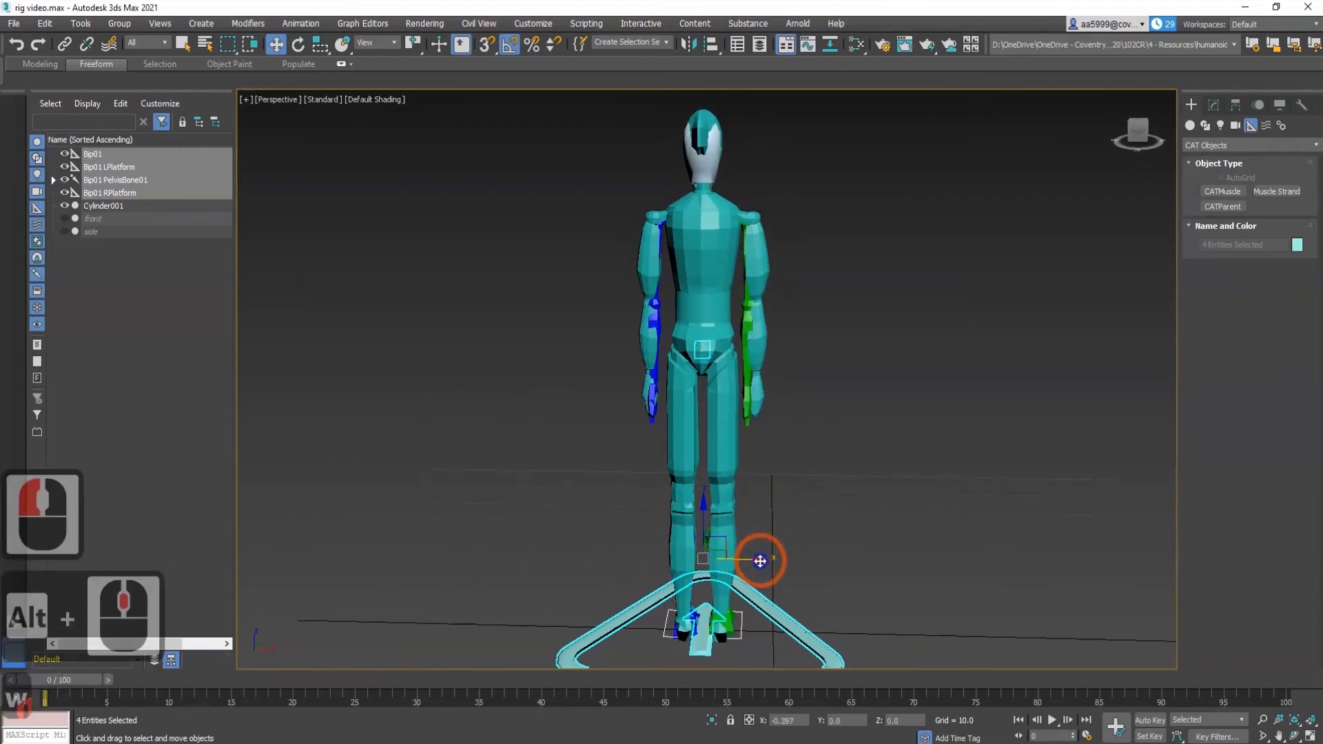
# Check the rig's fit inside the body, and freeze the Cylinder001 model so that it cannot be selected.
pyautogui.keyDown('alt'); pyautogui.moveTo(714, 389); pyautogui.dragTo(706, 355, button='middle'); pyautogui.keyUp('alt')
pyautogui.scroll(2, 686, 356)
pyautogui.moveTo(721, 256); pyautogui.dragTo(685, 368, button='middle')
pyautogui.click(600, 348)
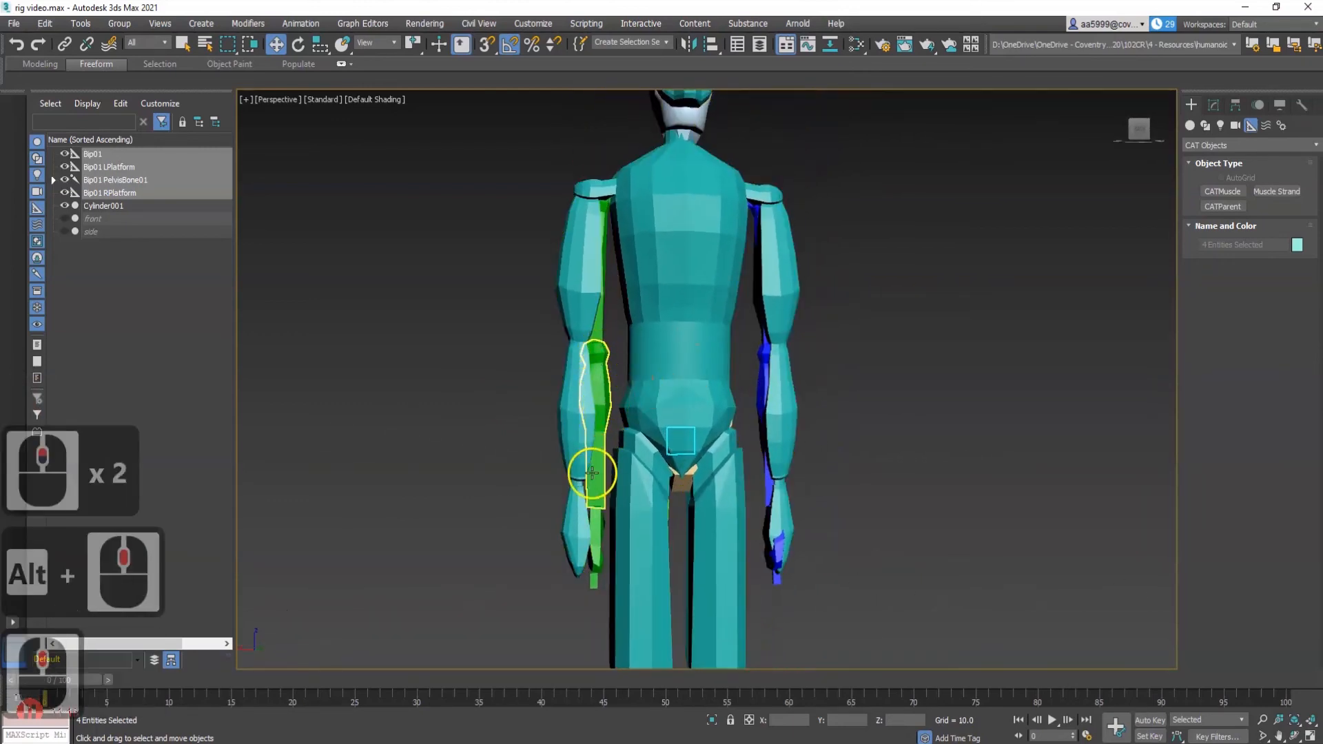
pyautogui.moveTo(709, 296); pyautogui.dragTo(655, 331, button='middle')
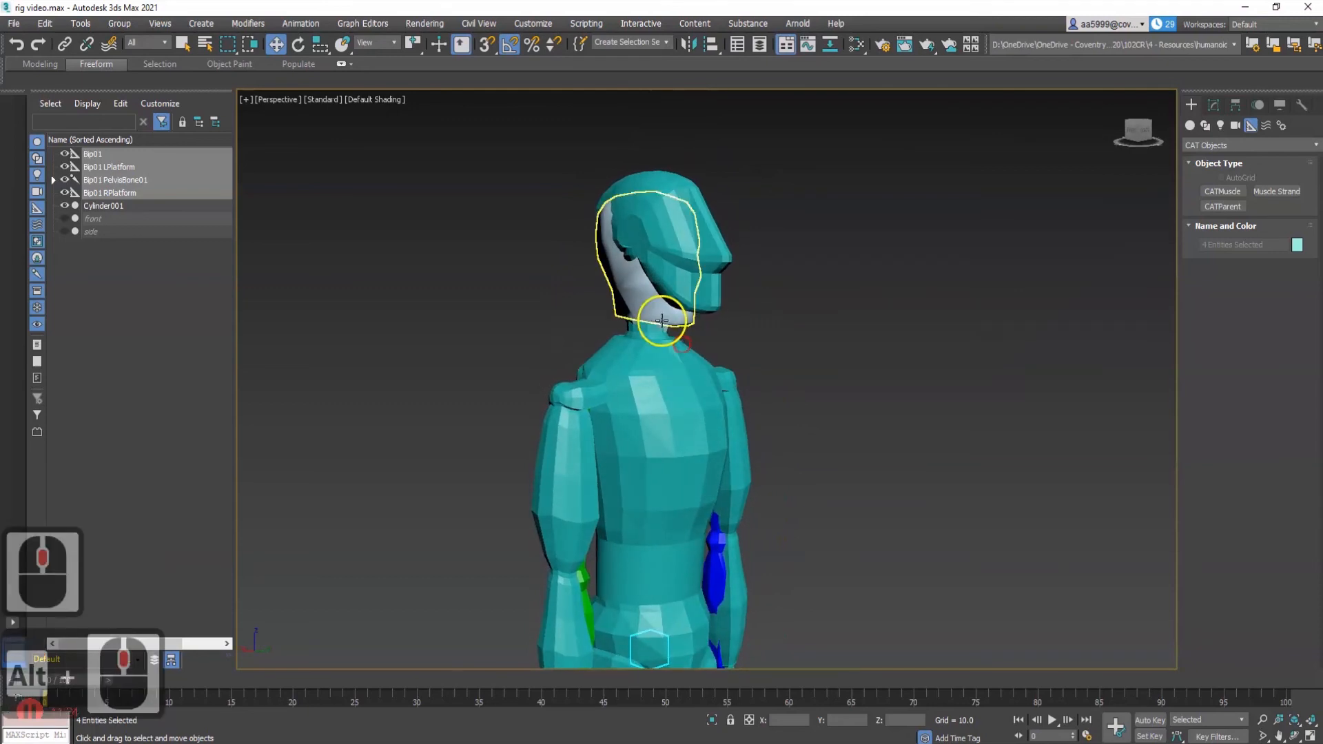
pyautogui.click(652, 328)
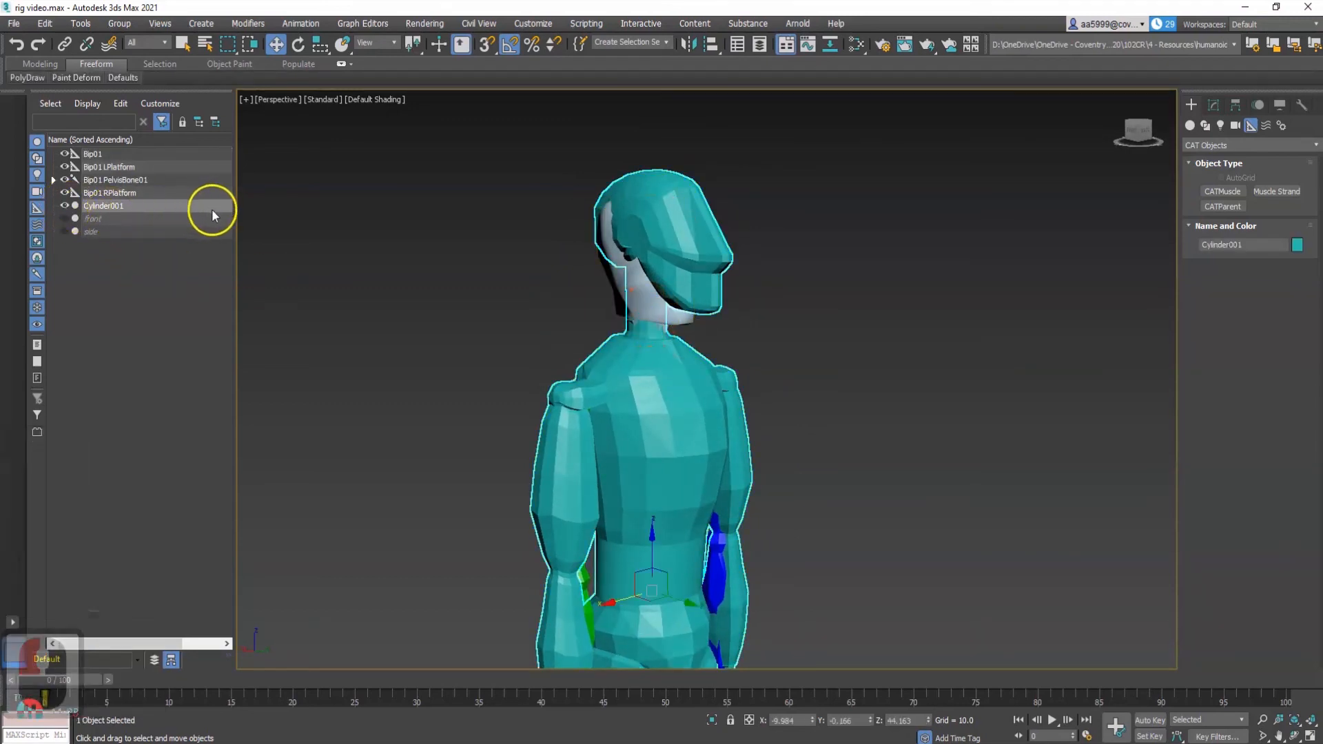
pyautogui.rightClick(192, 206)
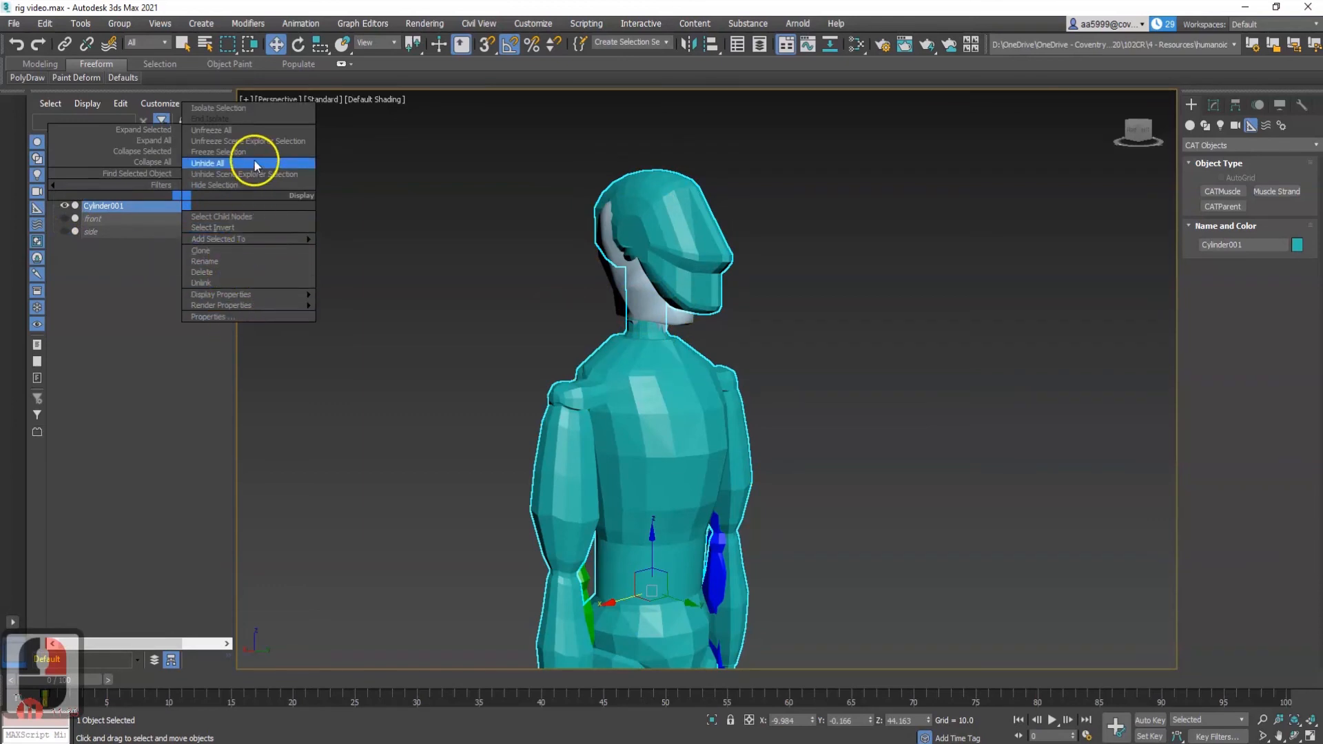
pyautogui.click(235, 151)
# Select the head bone and examine how the arm and leg bones line up with the frozen model.
pyautogui.click(641, 301)
pyautogui.keyDown('alt'); pyautogui.moveTo(637, 296); pyautogui.dragTo(599, 437, button='middle'); pyautogui.keyUp('alt')
pyautogui.moveTo(595, 537); pyautogui.dragTo(579, 292, button='middle')
pyautogui.keyDown('alt'); pyautogui.moveTo(612, 451); pyautogui.dragTo(603, 448, button='middle'); pyautogui.keyUp('alt')
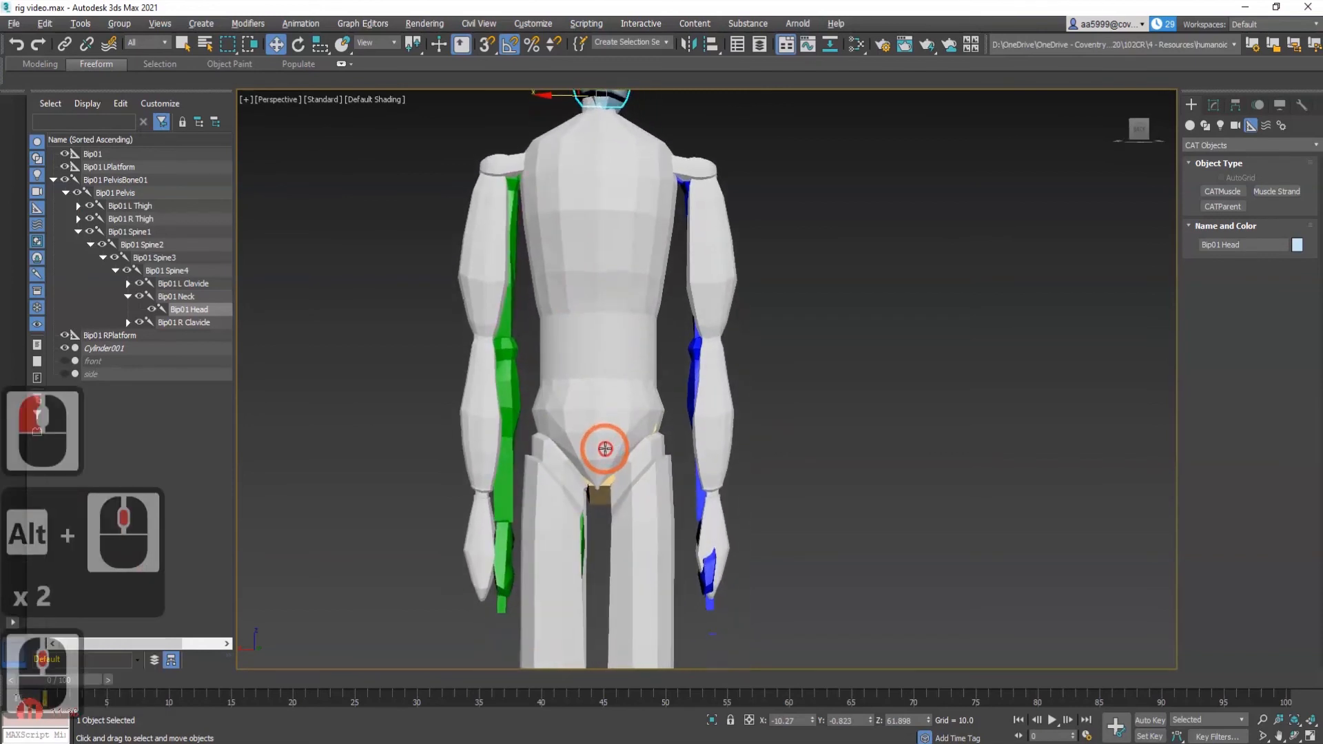
pyautogui.moveTo(549, 543); pyautogui.dragTo(565, 397, button='middle')
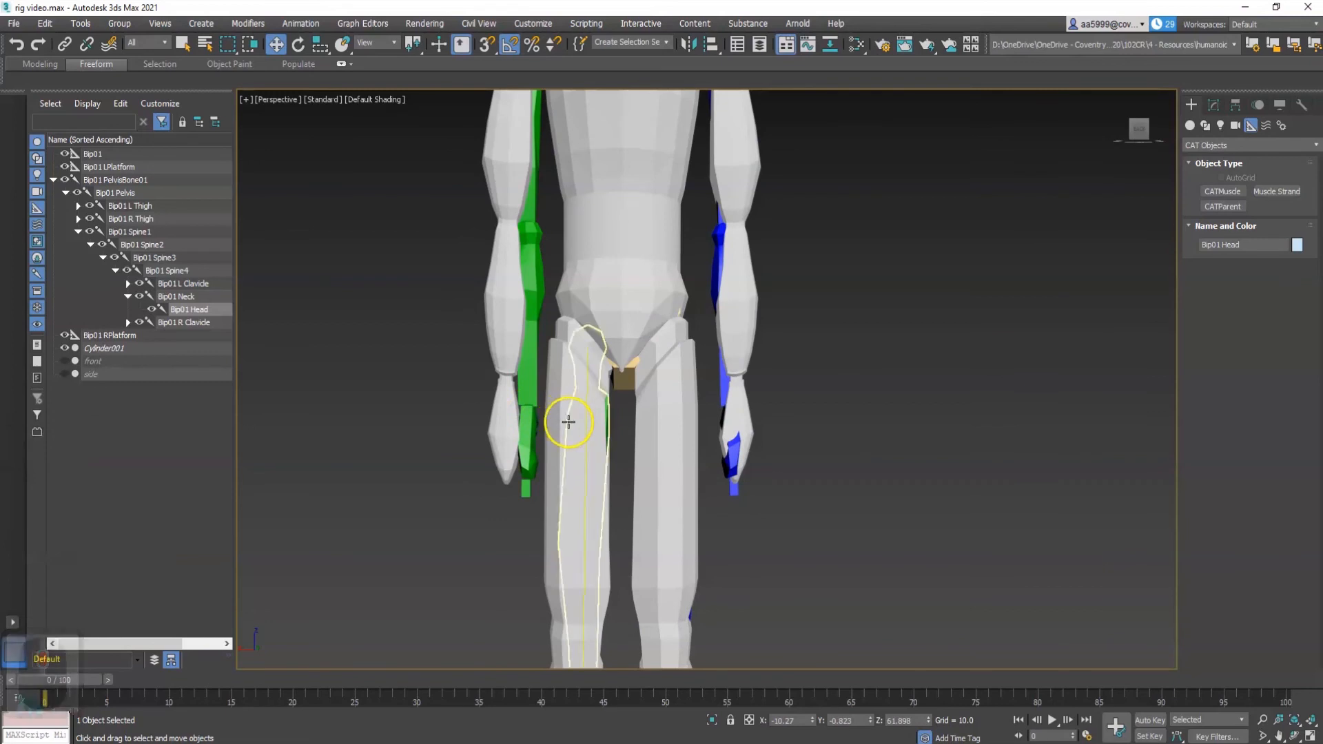
pyautogui.moveTo(577, 286); pyautogui.dragTo(603, 423, button='middle')
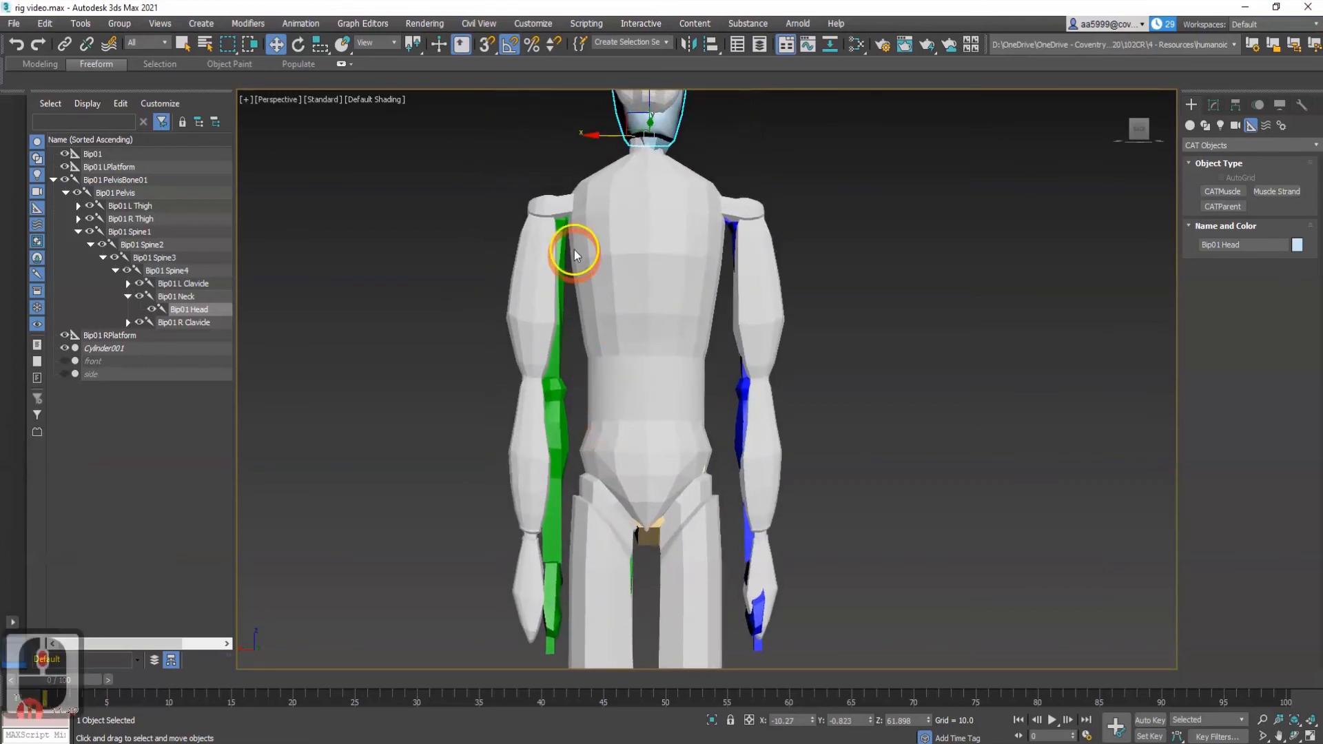
# Rotate the right upper arm bone 5 degrees outward so that it follows the model's arm.
pyautogui.click(563, 214)
pyautogui.press('e')
pyautogui.moveTo(575, 186); pyautogui.dragTo(583, 180)
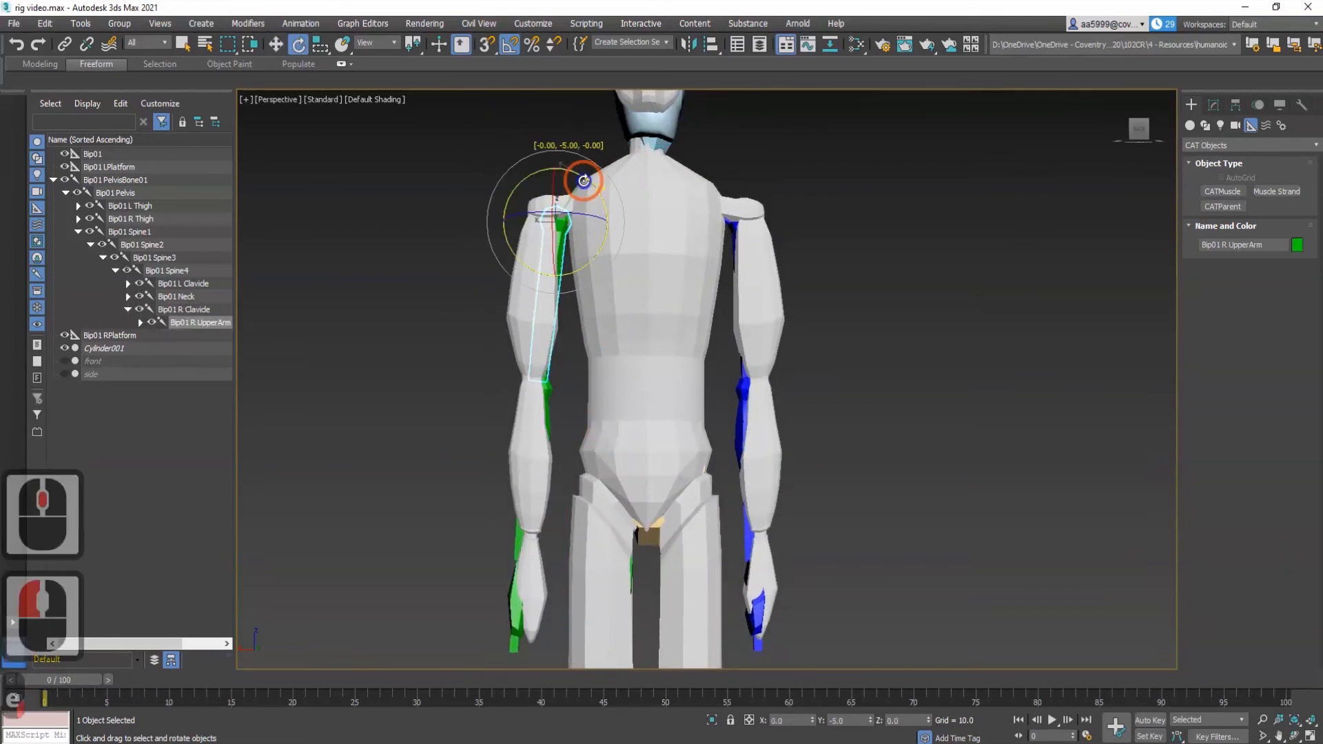
# Turn angle snap off and rotate the right forearm bone about 1.4 degrees inward to line up with the model's forearm.
pyautogui.moveTo(688, 331); pyautogui.dragTo(521, 318, button='middle')
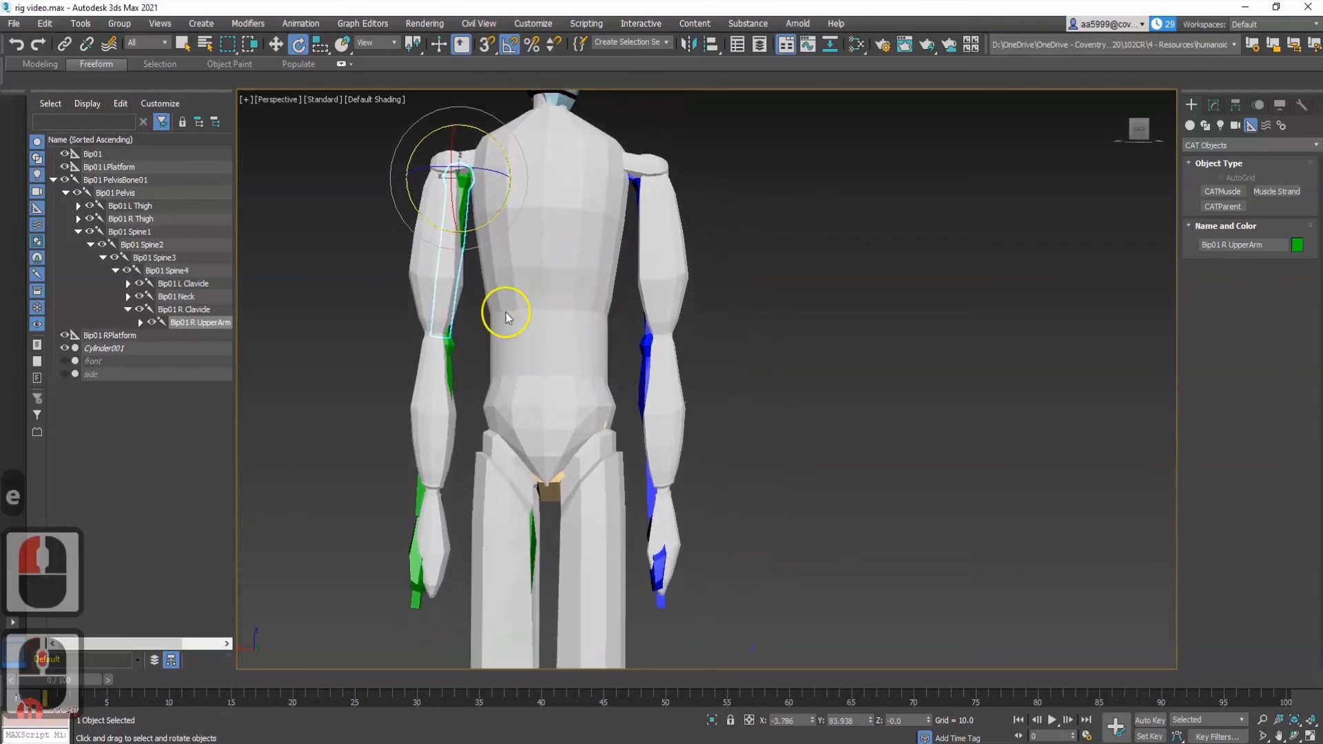
pyautogui.click(446, 342)
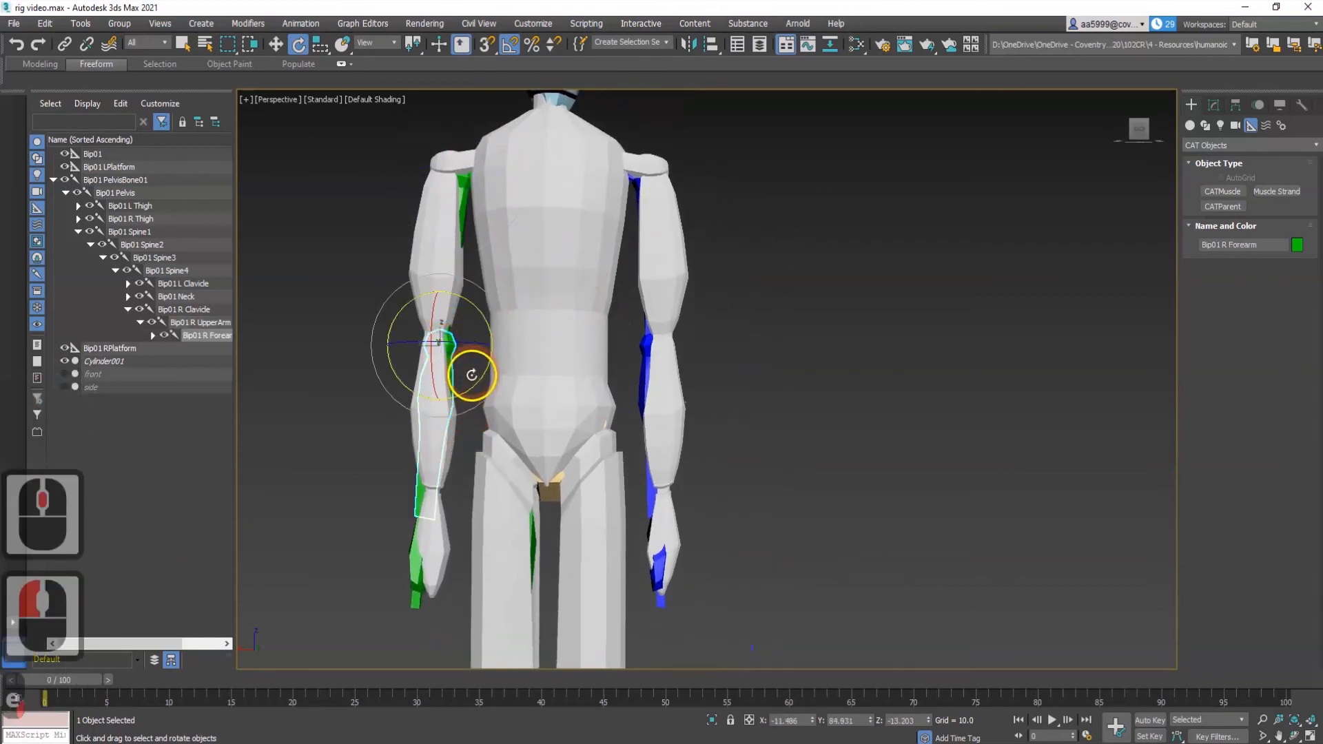
pyautogui.click(510, 44)
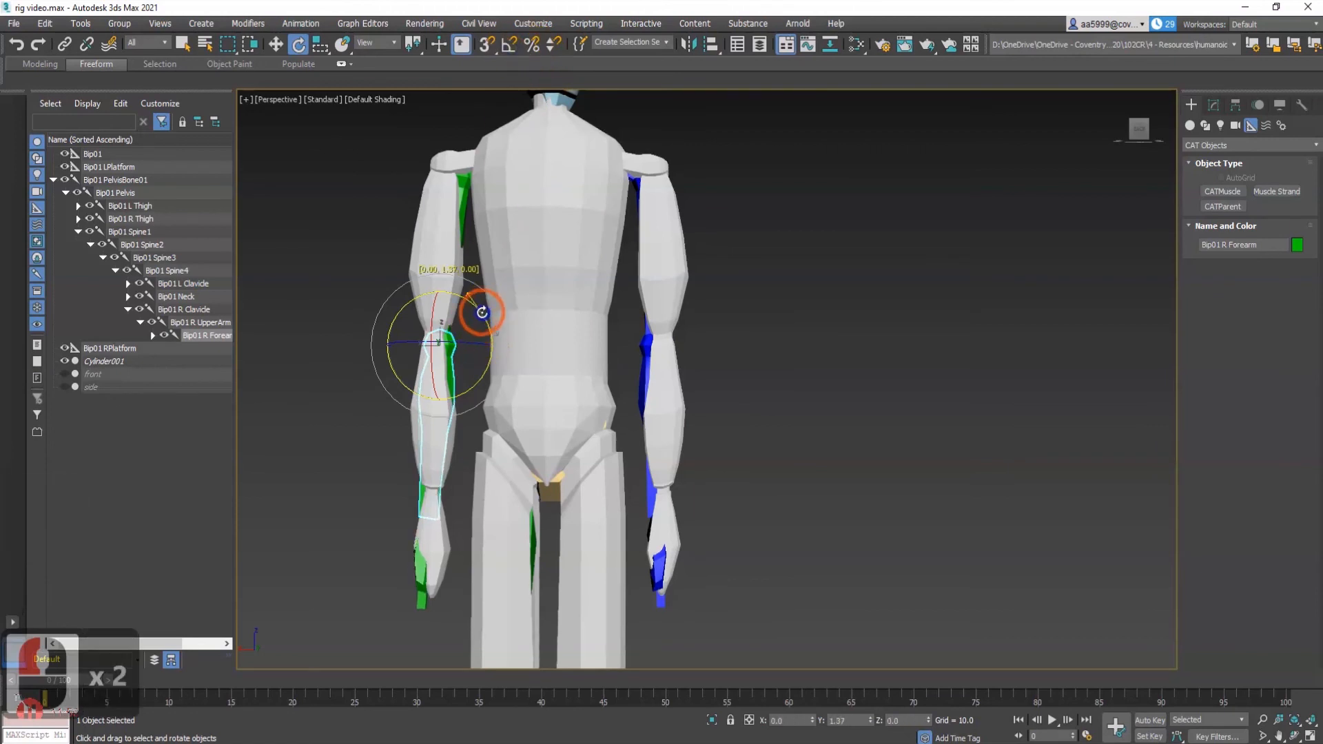
pyautogui.moveTo(480, 313); pyautogui.dragTo(481, 313)
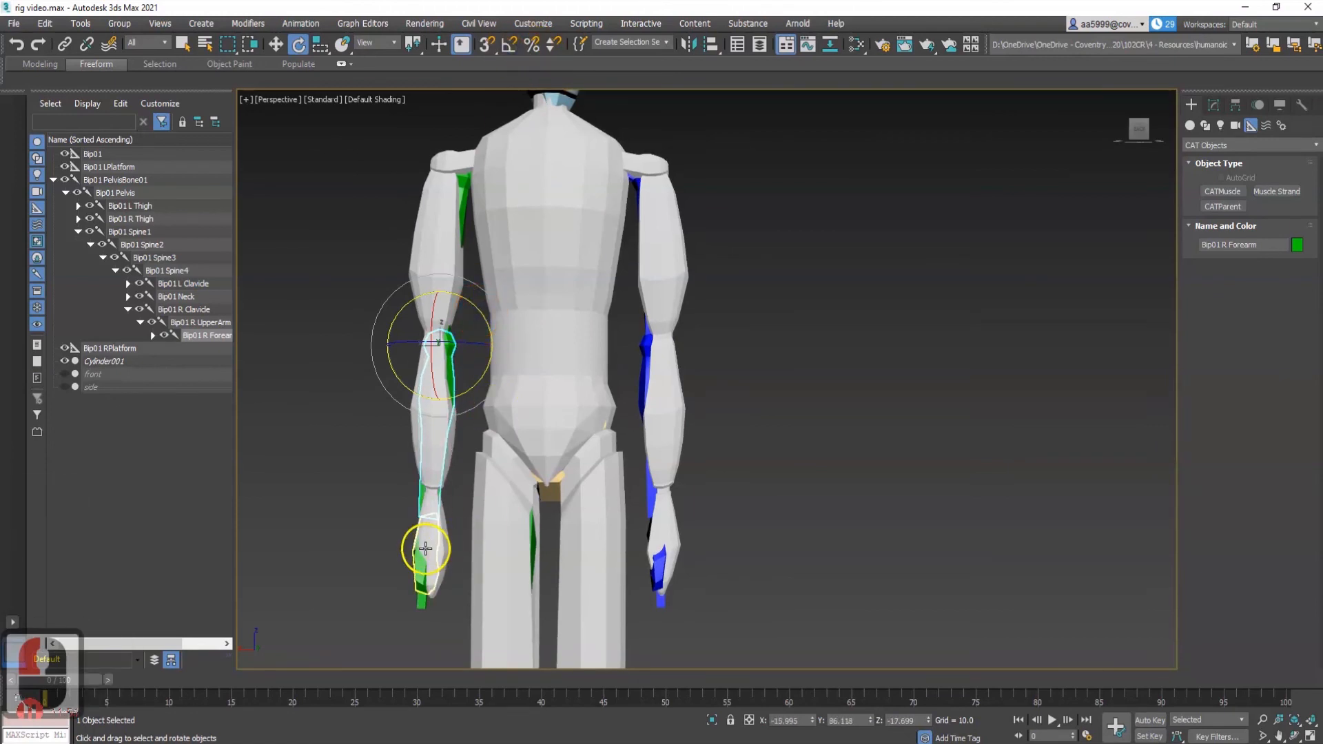
# Rotate the left upper arm bone outward and the left forearm bone slightly inward so that both sit inside the model's arm.
pyautogui.click(655, 340)
pyautogui.keyDown('alt'); pyautogui.moveTo(655, 341); pyautogui.dragTo(606, 464, button='middle'); pyautogui.keyUp('alt')
pyautogui.click(573, 173)
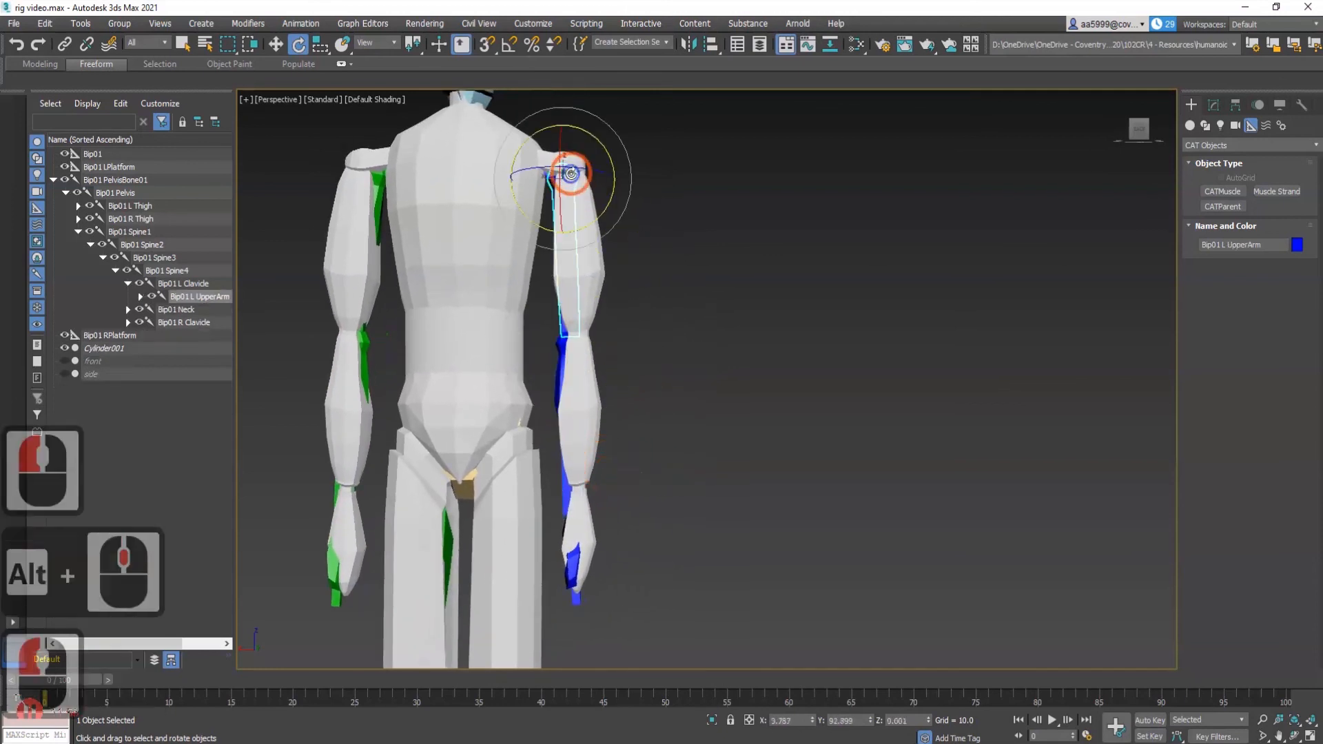
pyautogui.moveTo(605, 150); pyautogui.dragTo(601, 315)
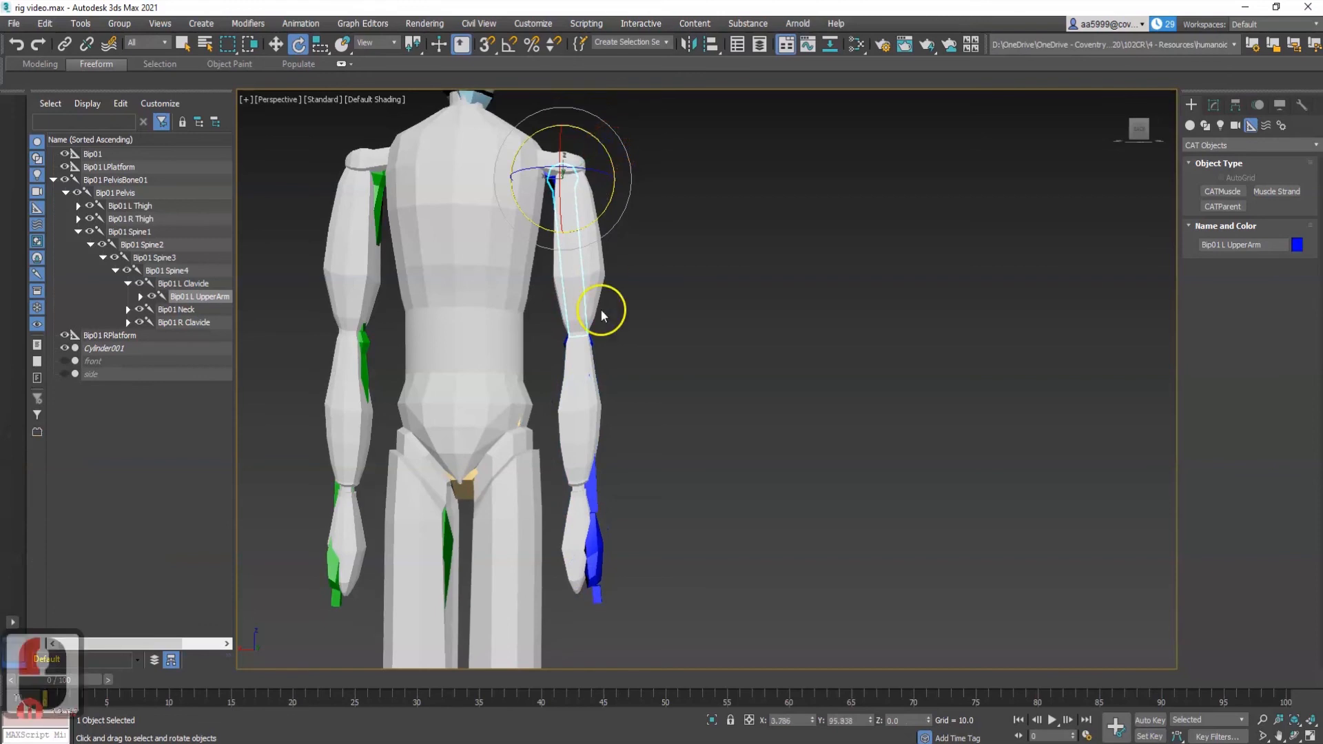
pyautogui.click(586, 343)
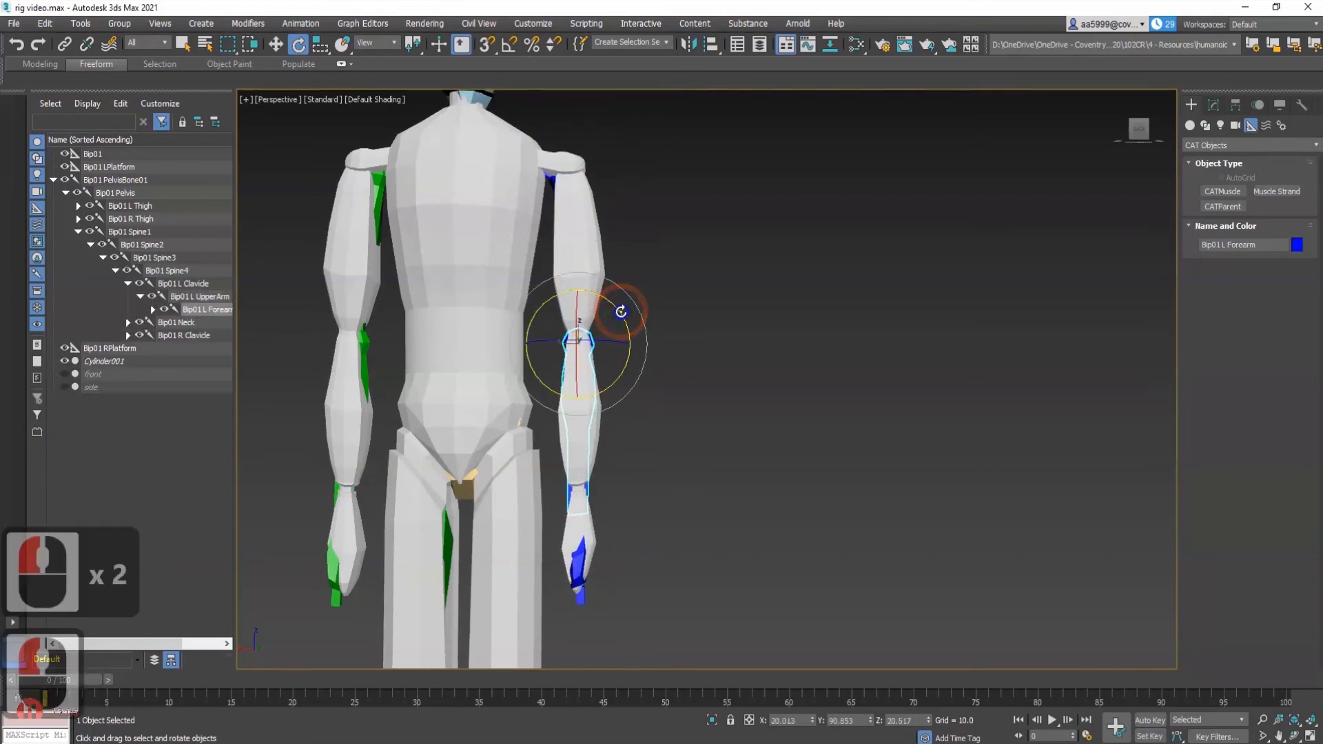
# Check how the leg and foot bones fit inside the model's lower body.
pyautogui.scroll(-2, 535, 536)
pyautogui.moveTo(535, 536); pyautogui.dragTo(576, 275, button='middle')
pyautogui.moveTo(567, 508); pyautogui.dragTo(531, 565, button='middle')
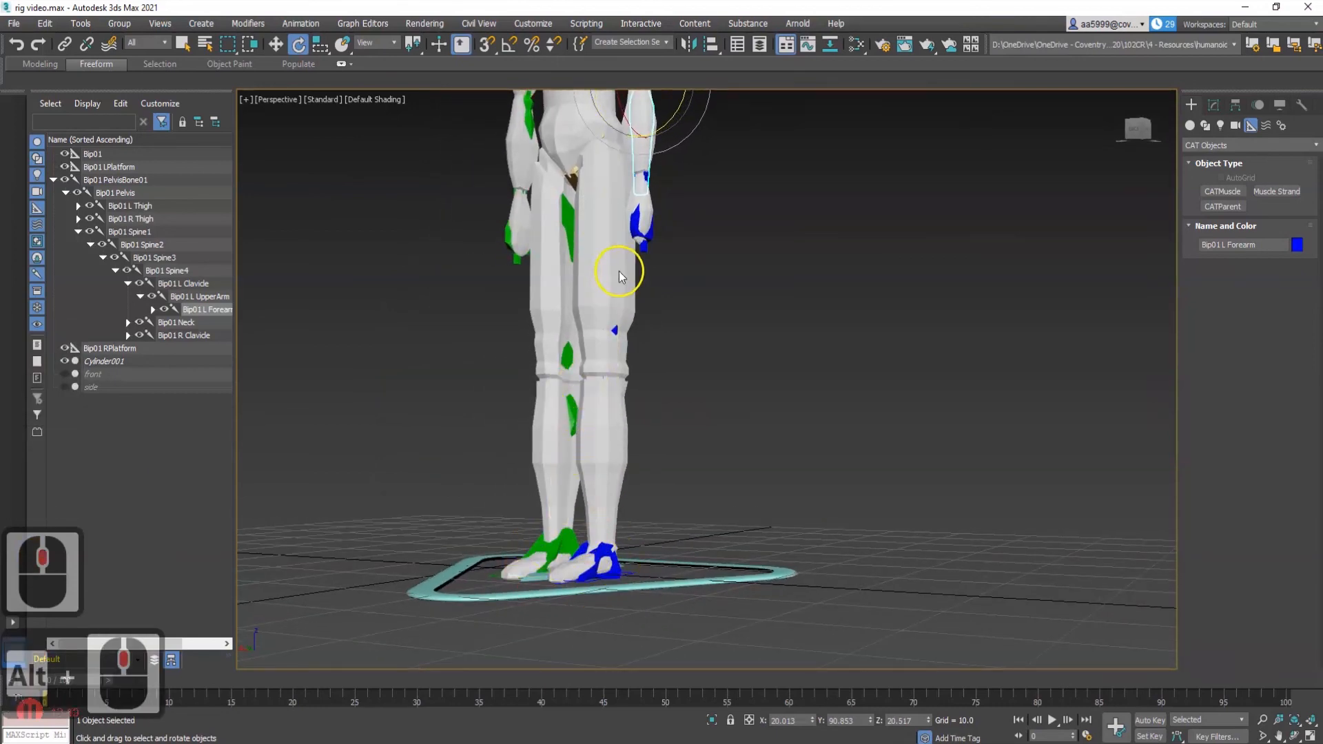
pyautogui.moveTo(619, 274); pyautogui.dragTo(638, 593, button='middle')
pyautogui.moveTo(661, 331); pyautogui.dragTo(676, 422, button='middle')
# Select the neck bone and examine how the neck, head and whole rig sit inside the model from several angles.
pyautogui.click(621, 359)
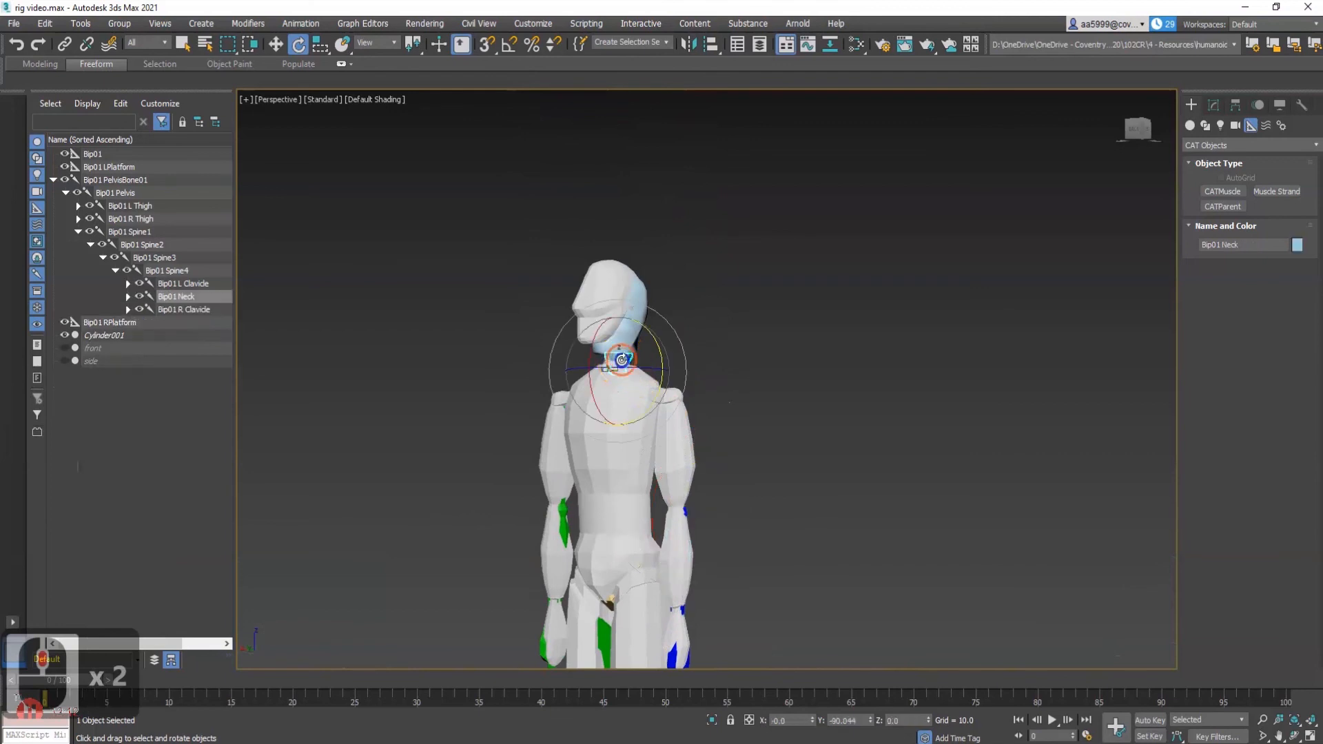
pyautogui.click(643, 341)
pyautogui.press('w')
pyautogui.moveTo(620, 441); pyautogui.dragTo(620, 474)
pyautogui.keyDown('alt'); pyautogui.moveTo(661, 370); pyautogui.dragTo(620, 405, button='middle'); pyautogui.keyUp('alt')
pyautogui.scroll(2, 617, 379)
pyautogui.keyDown('alt'); pyautogui.moveTo(614, 354); pyautogui.dragTo(623, 349, button='middle'); pyautogui.keyUp('alt')
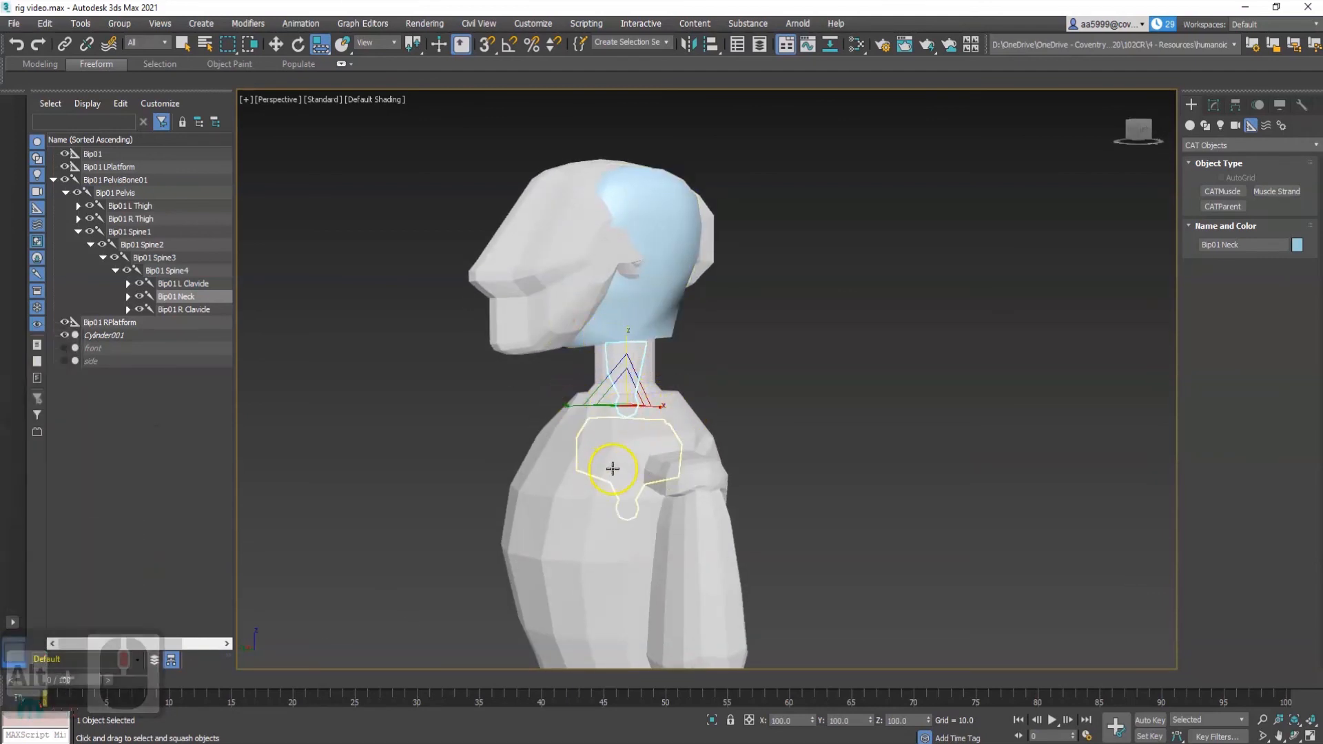
pyautogui.scroll(-2, 620, 455)
pyautogui.keyDown('alt'); pyautogui.moveTo(603, 469); pyautogui.dragTo(678, 477, button='middle'); pyautogui.keyUp('alt')
pyautogui.moveTo(665, 543); pyautogui.dragTo(710, 339, button='middle')
pyautogui.scroll(-1, 705, 398)
pyautogui.moveTo(704, 400); pyautogui.dragTo(579, 310, button='middle')
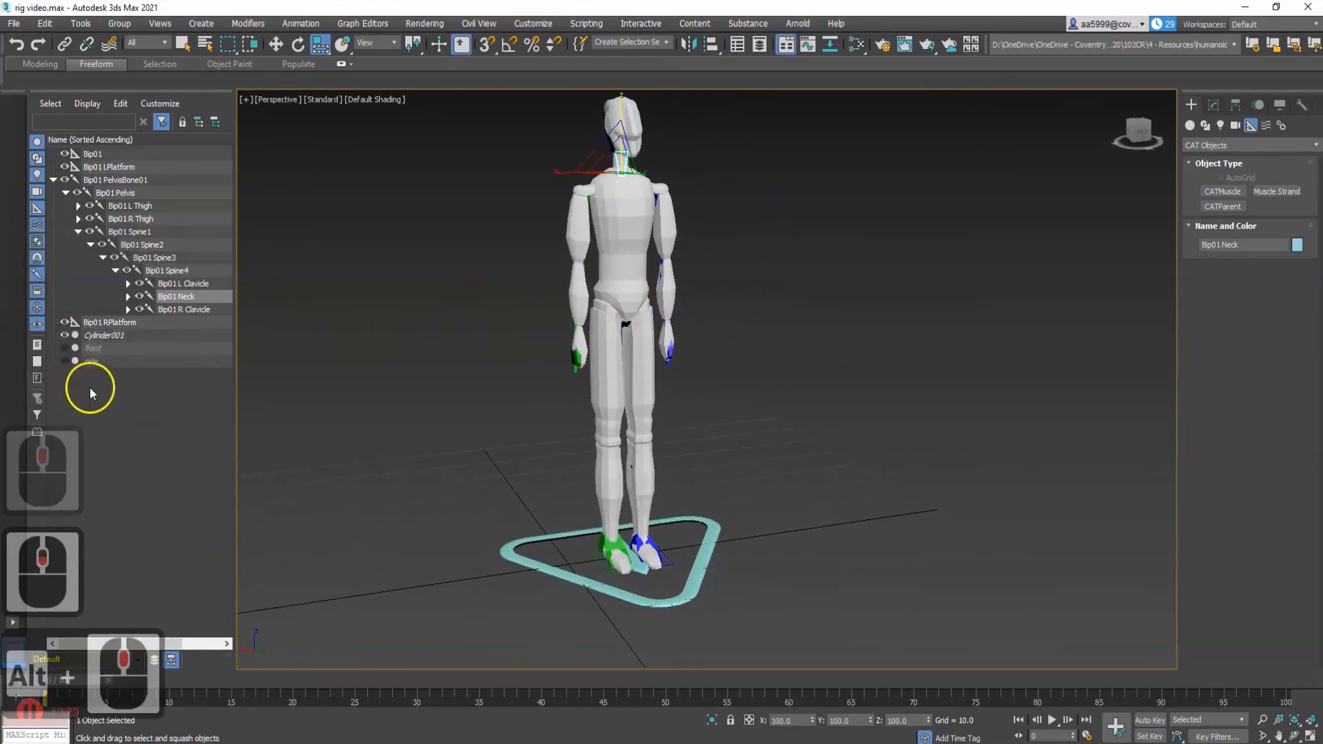
pyautogui.click(150, 340)
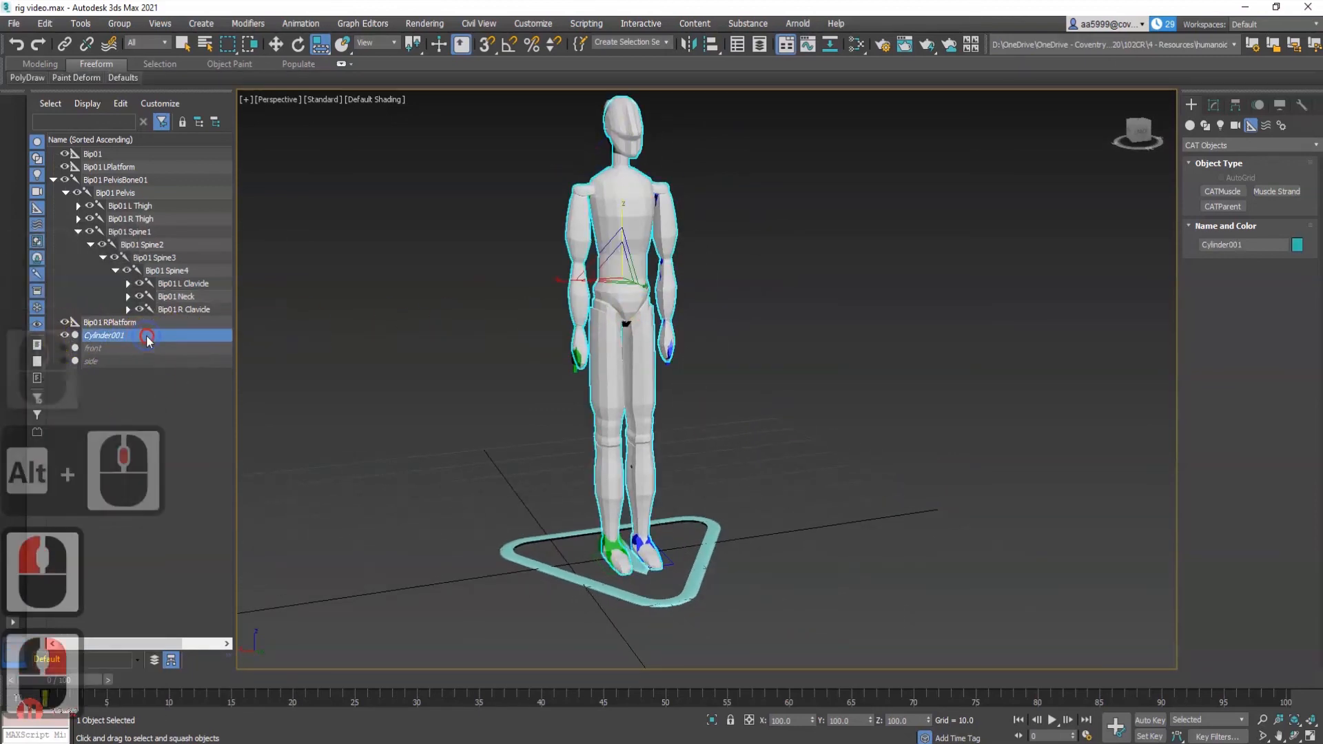
pyautogui.rightClick(147, 333)
pyautogui.click(202, 296)
# Clear the selection and save the scene with the fitted rig.
pyautogui.click(406, 416)
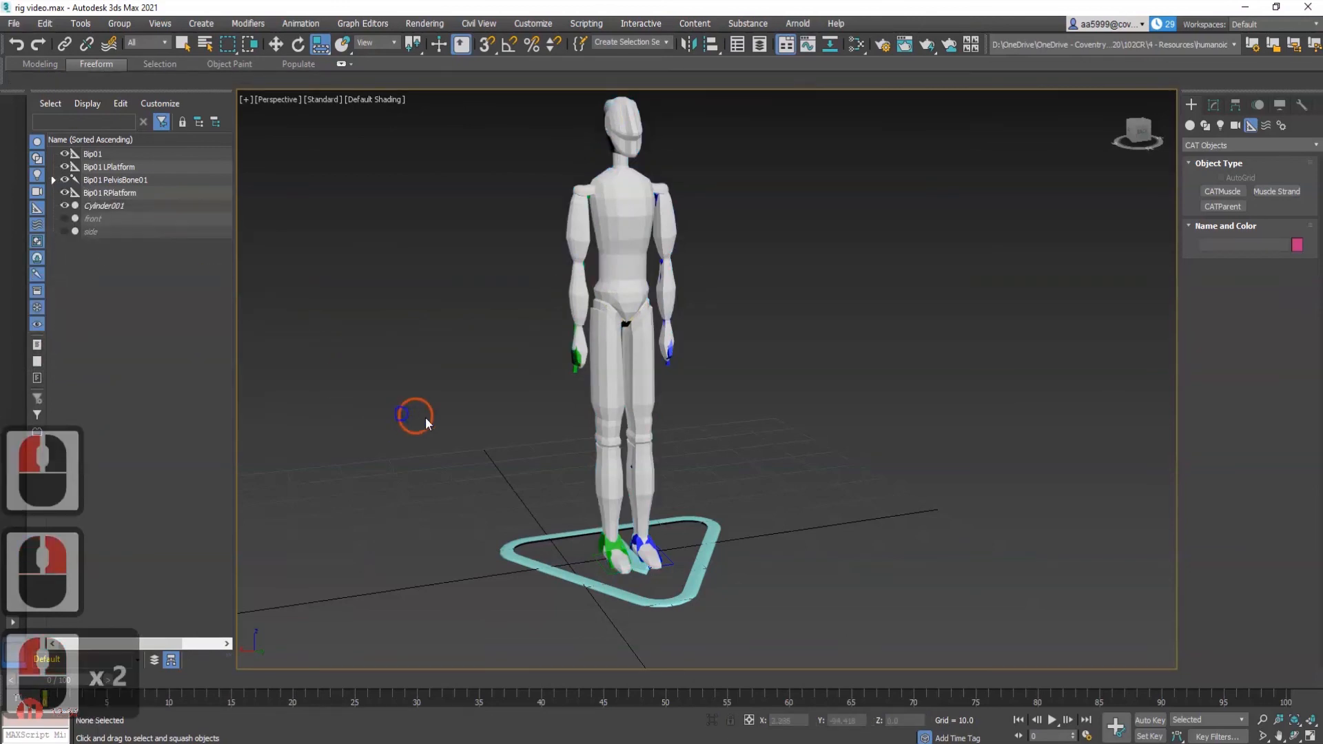
pyautogui.moveTo(778, 461); pyautogui.dragTo(776, 504, button='middle')
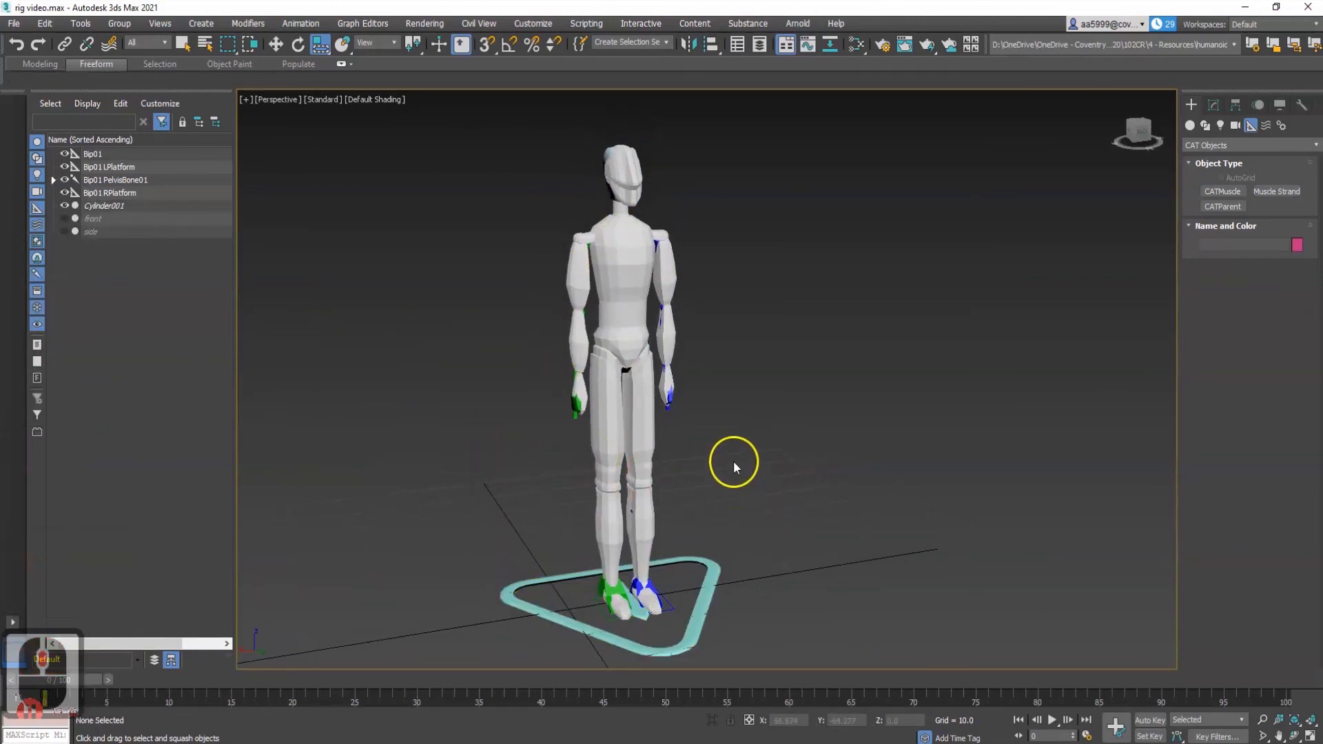
pyautogui.hotkey('ctrl', 's')
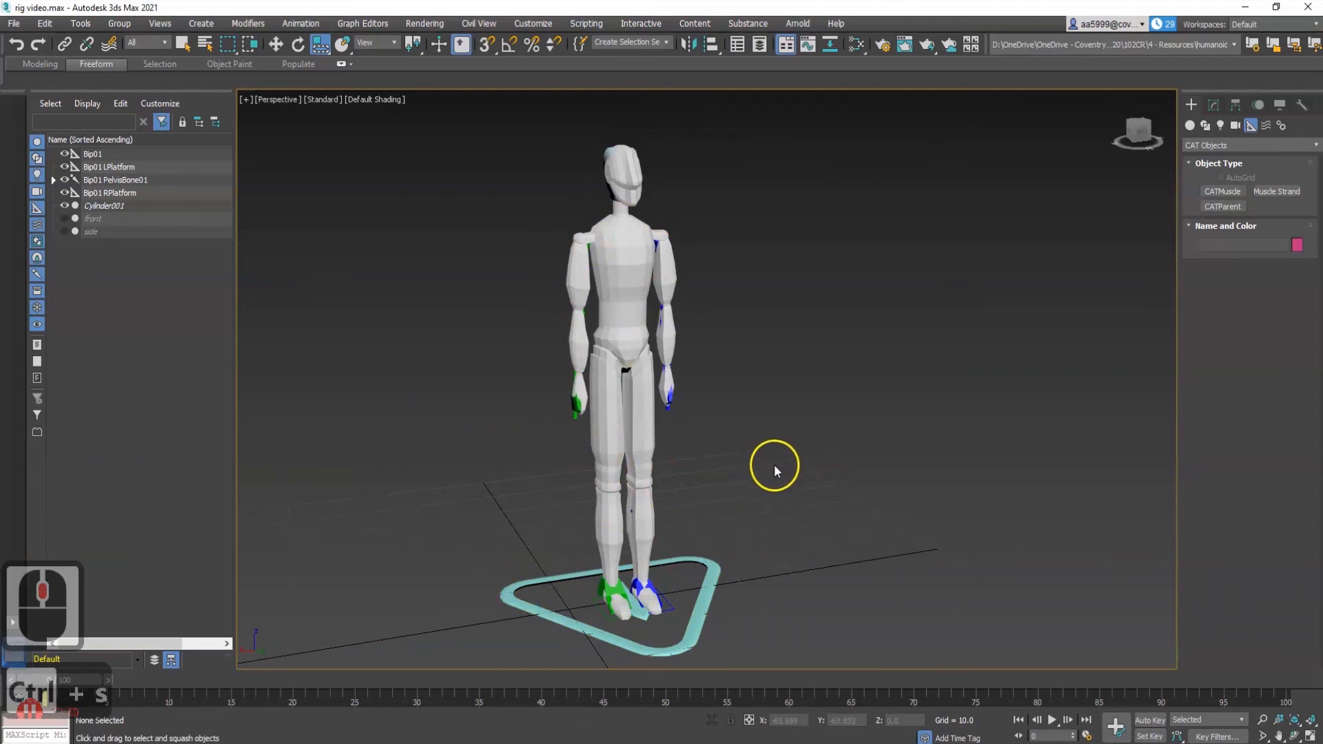